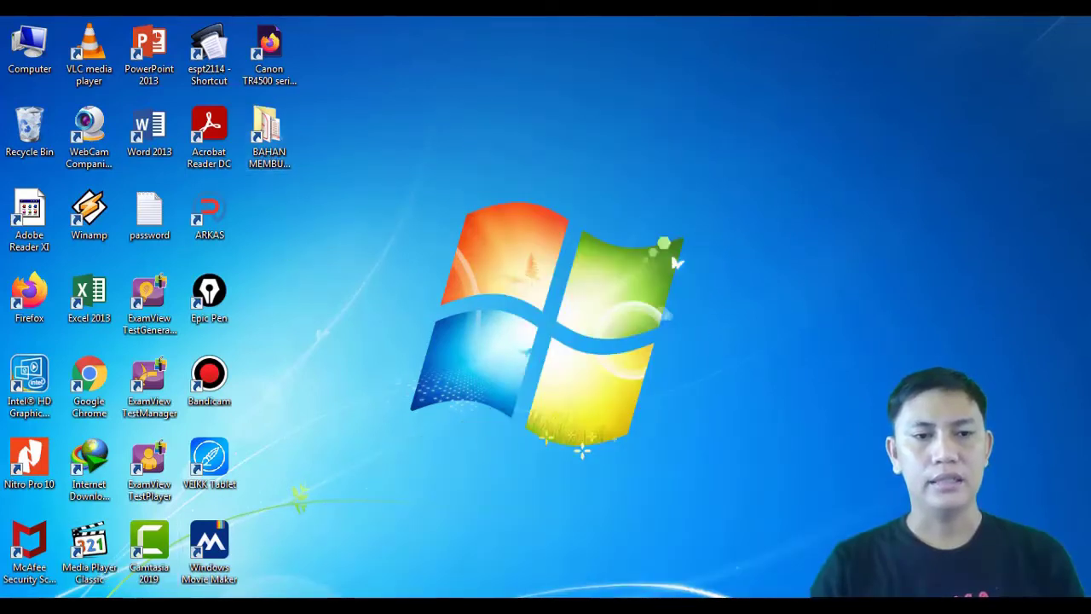
# Step: Bring up the BAHAN MEMBUAT SKP folder and switch to the open PERMENPAN2009_016.pdf in Acrobat Reader
pyautogui.moveTo(193, 606)
pyautogui.click(227, 544)
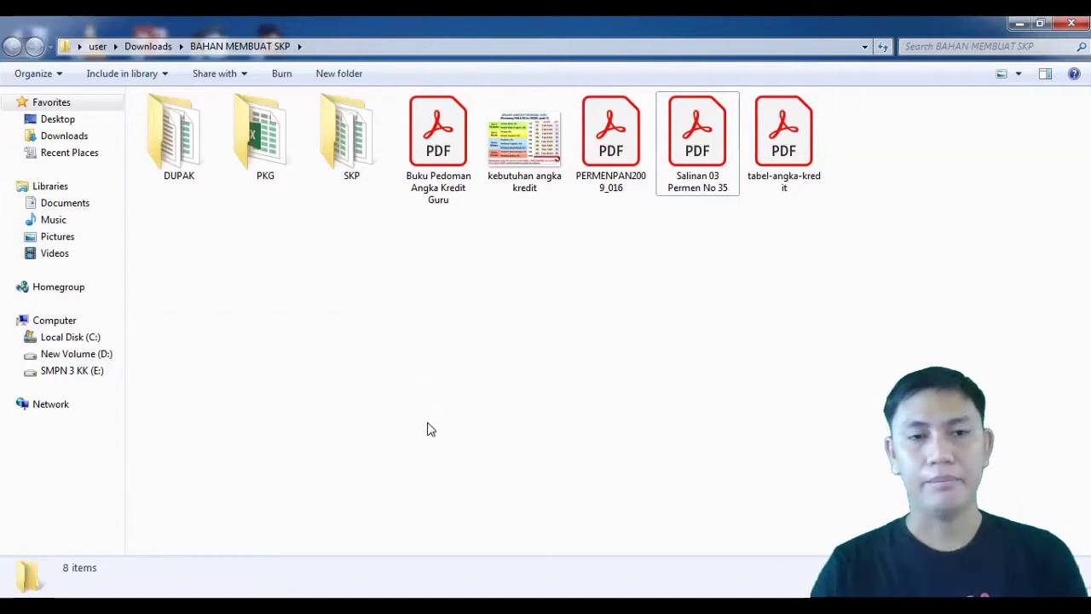
pyautogui.click(268, 600)
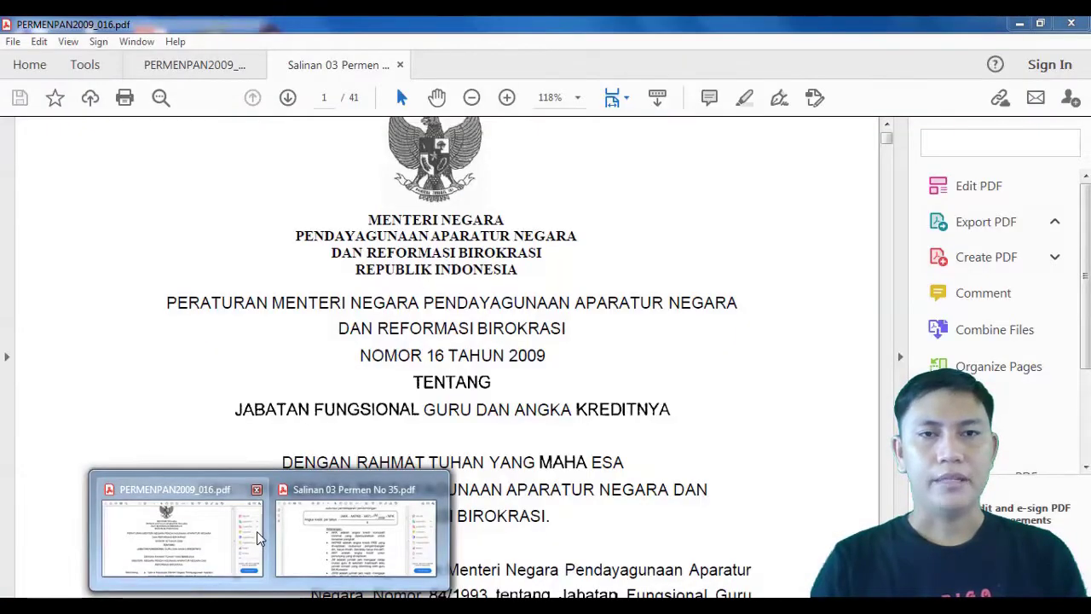
pyautogui.click(256, 531)
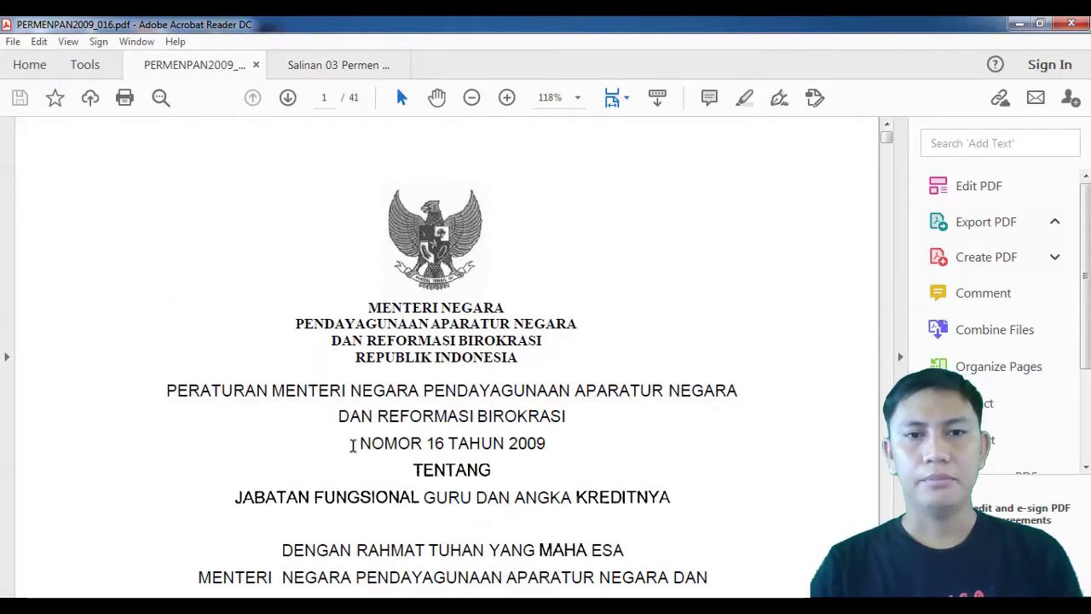
# Step: Read the opening pages of the Nomor 16 Tahun 2009 regulation and return to its first page
pyautogui.scroll(-3, 353, 444)
pyautogui.scroll(-3, 393, 423)
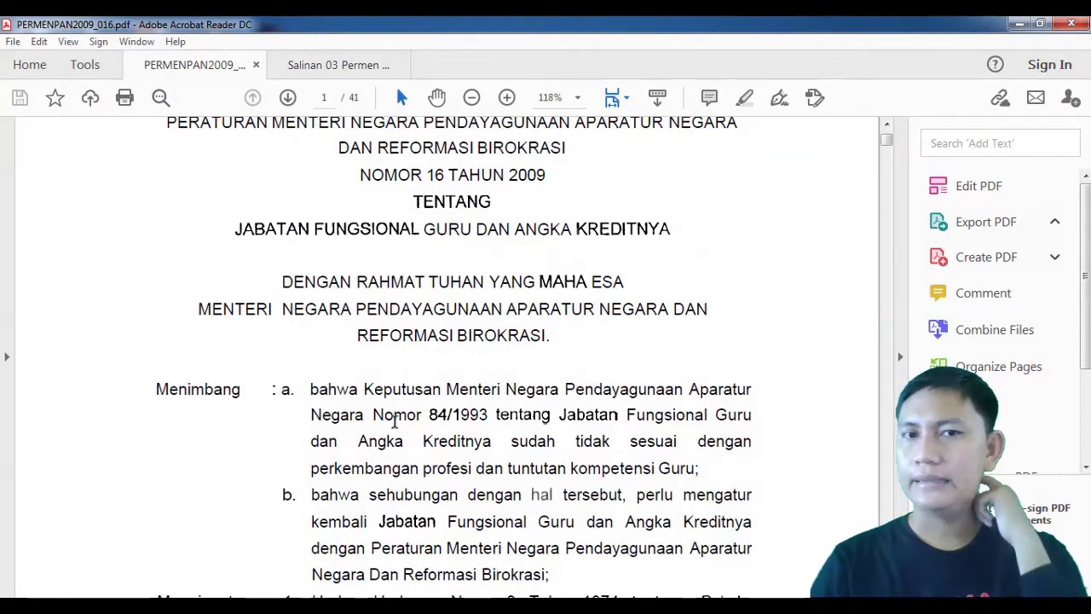
pyautogui.scroll(-7, 390, 424)
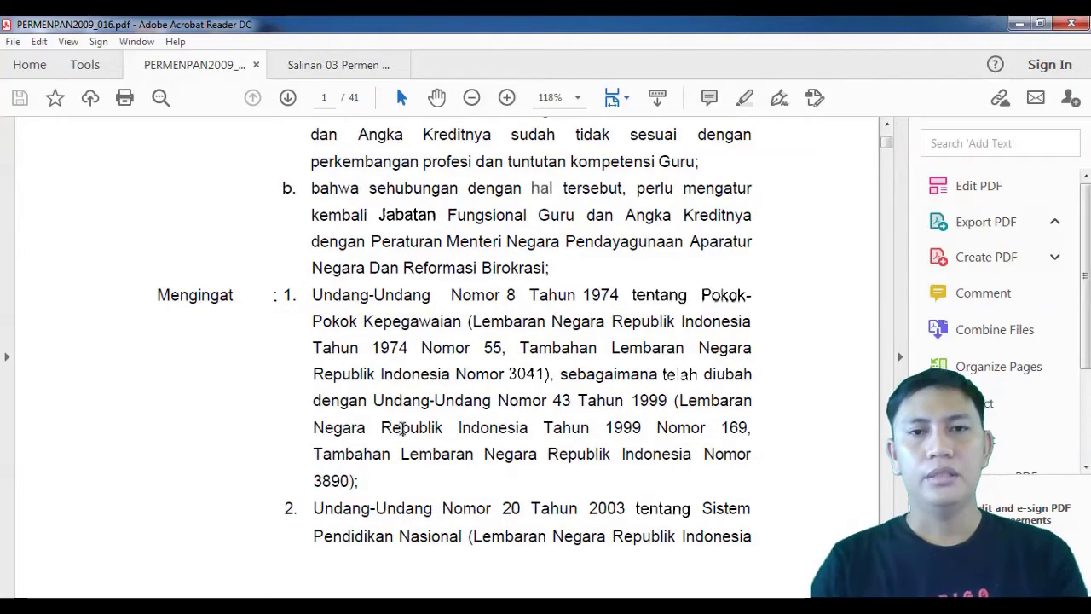
pyautogui.scroll(-5, 468, 417)
pyautogui.scroll(-3, 508, 403)
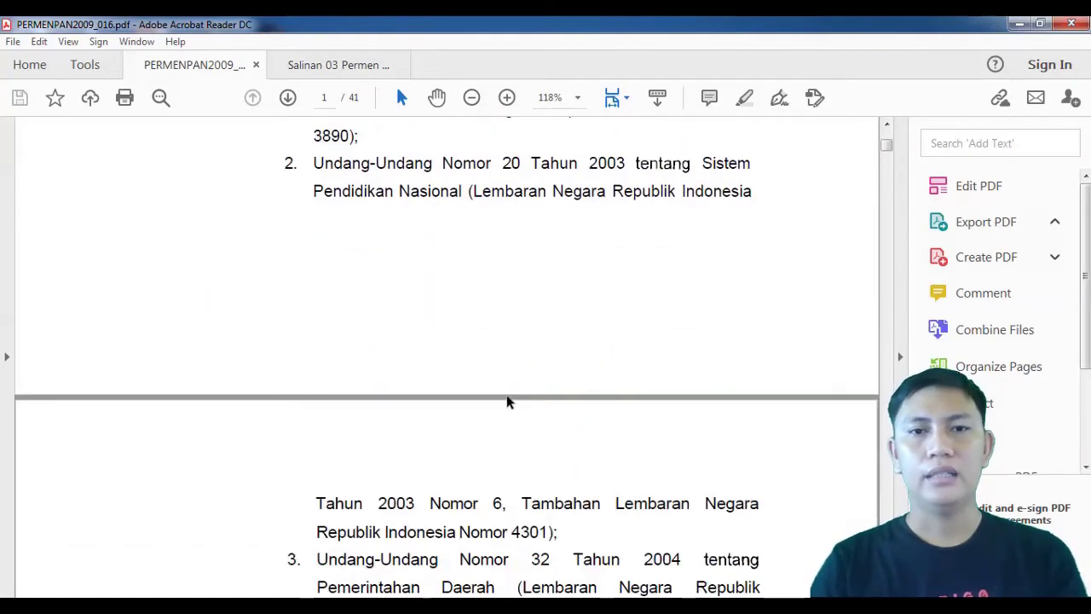
pyautogui.scroll(-5, 507, 402)
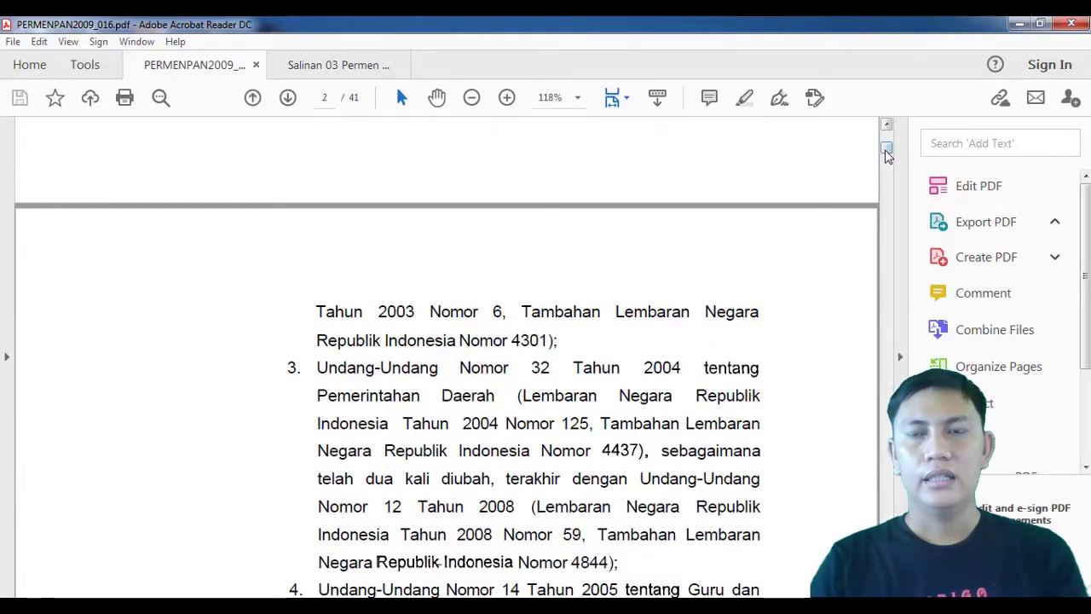
pyautogui.moveTo(887, 154)
pyautogui.mouseDown()
pyautogui.moveTo(887, 516)
pyautogui.moveTo(887, 136)
pyautogui.mouseUp()
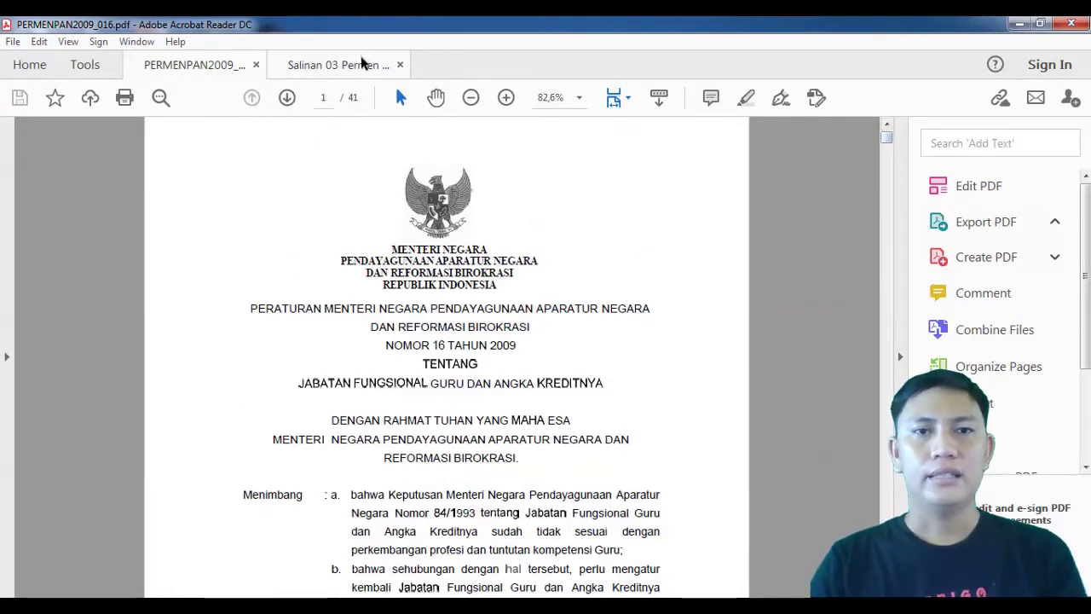
# Step: Examine the annual credit formula and its legend on page 42 of Salinan 03 Permen No 35.pdf, and minimize the reader
pyautogui.click(361, 64)
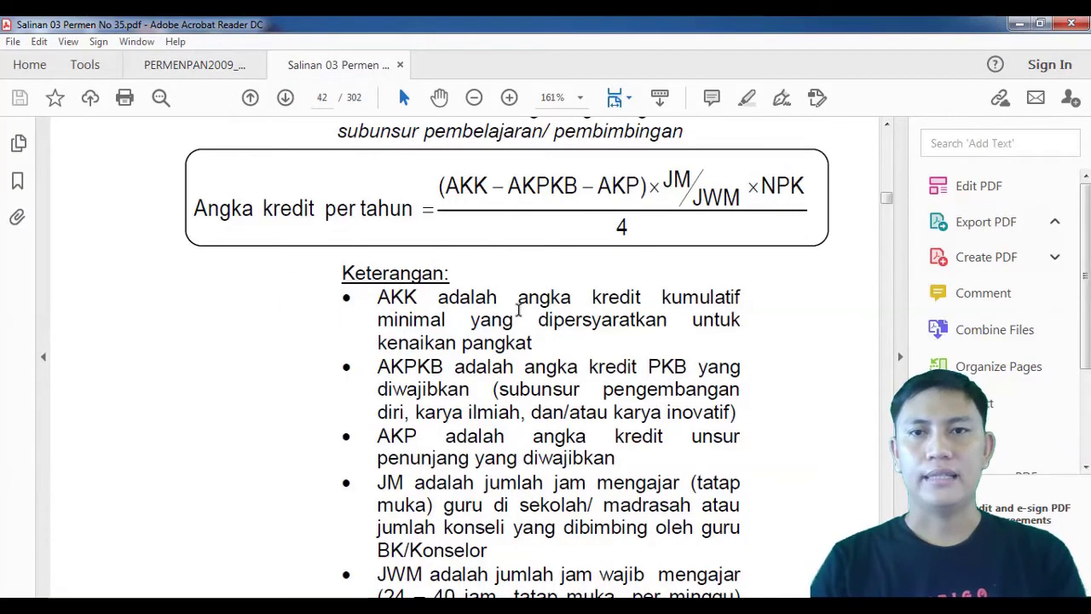
pyautogui.scroll(10, 520, 311)
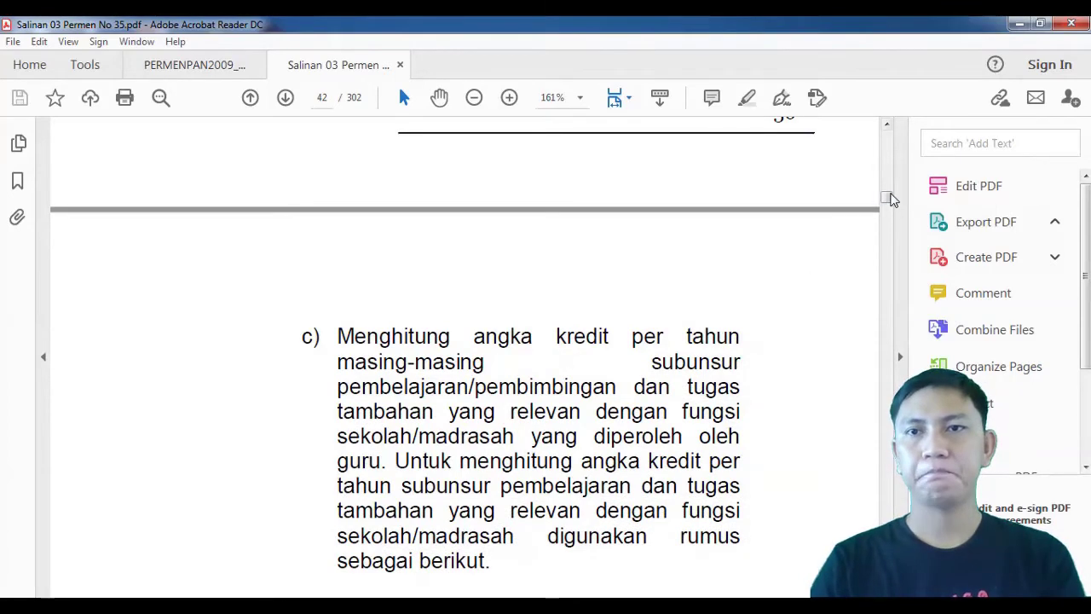
pyautogui.scroll(-4, 830, 316)
pyautogui.scroll(-4, 825, 322)
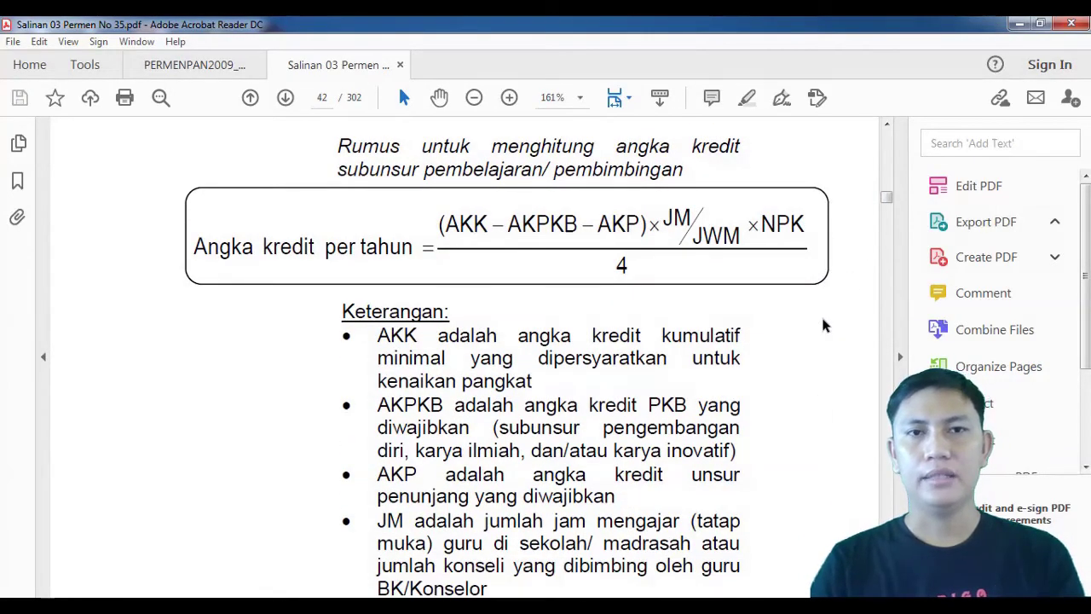
pyautogui.scroll(-1, 823, 325)
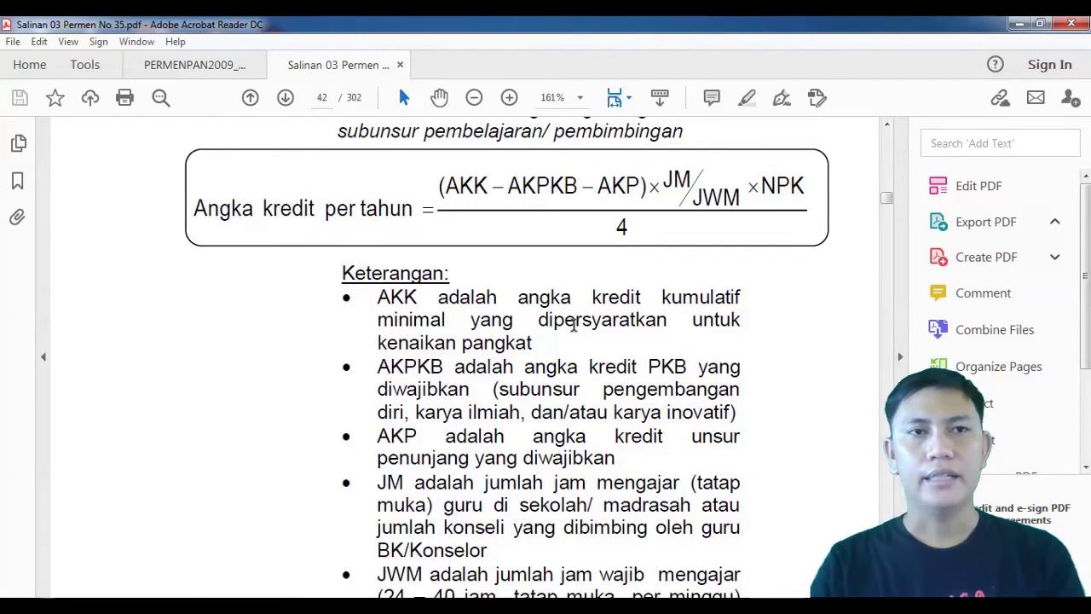
pyautogui.click(1019, 25)
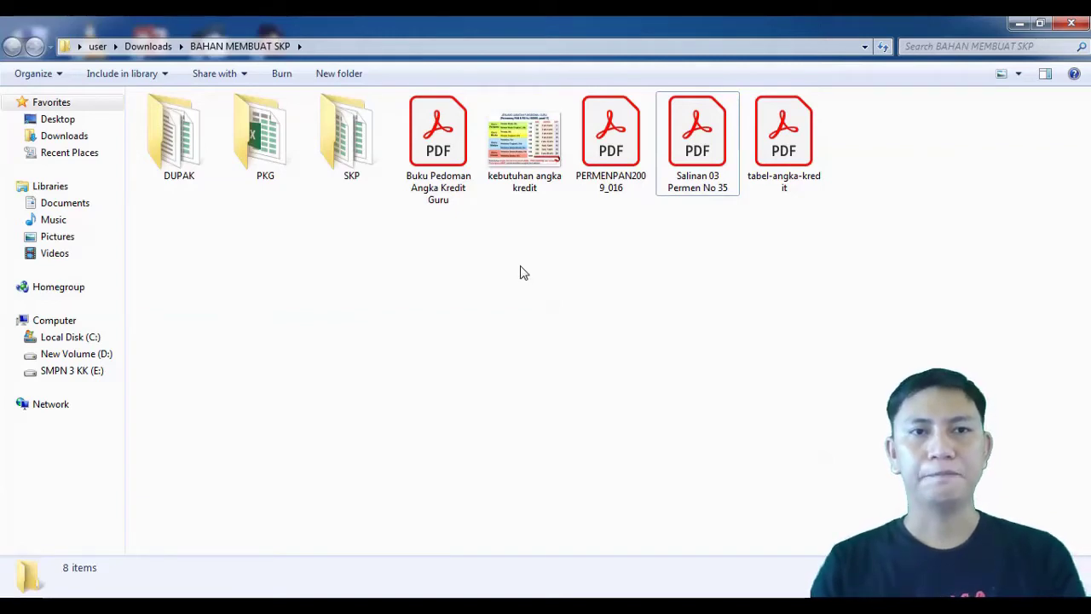
# Step: Open the PKG 2020 workbook from the PKG folder in a maximized Excel window, dismissing the activation wizard and continuing without updating links
pyautogui.doubleClick(269, 147)
pyautogui.click(273, 125)
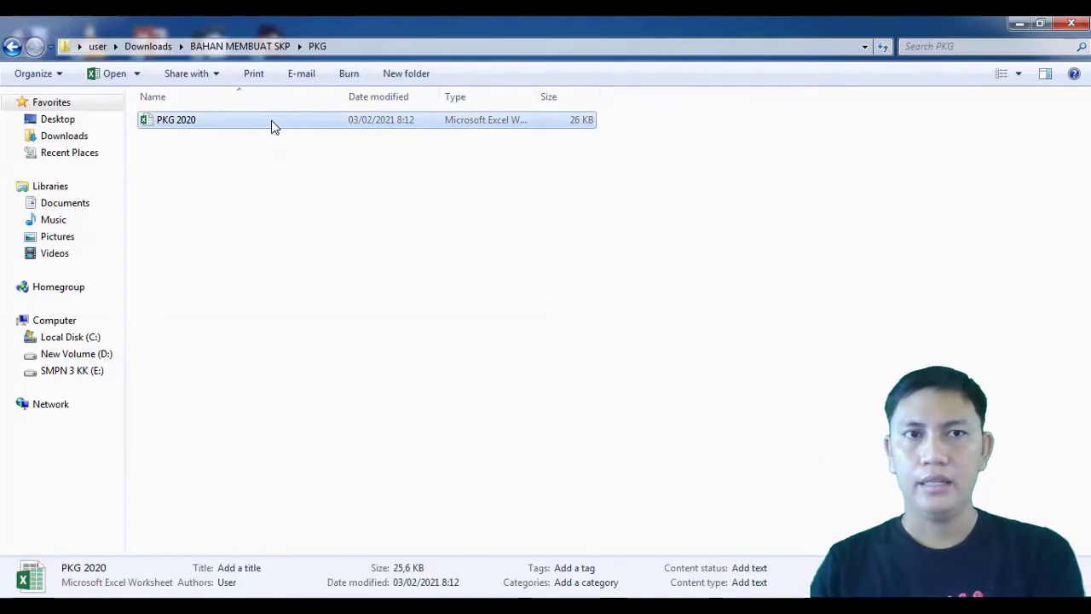
pyautogui.doubleClick(273, 126)
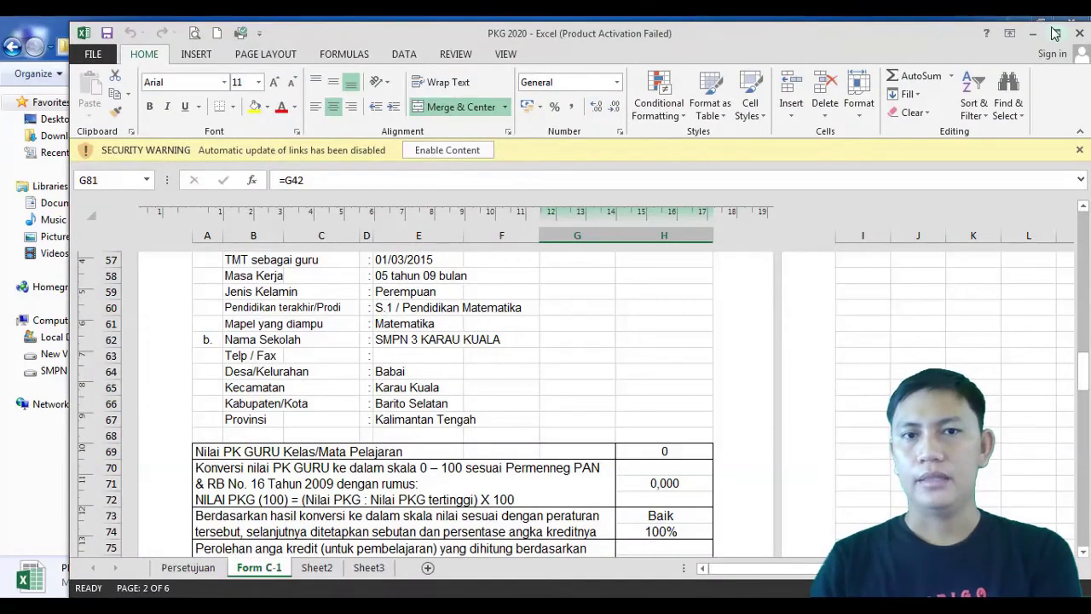
pyautogui.click(1056, 33)
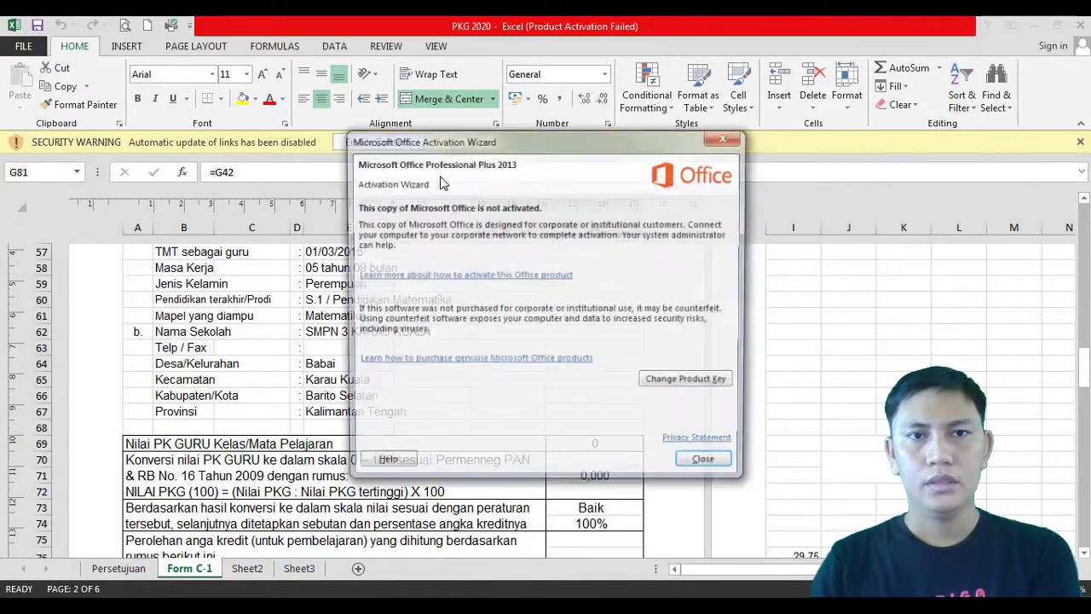
pyautogui.click(689, 464)
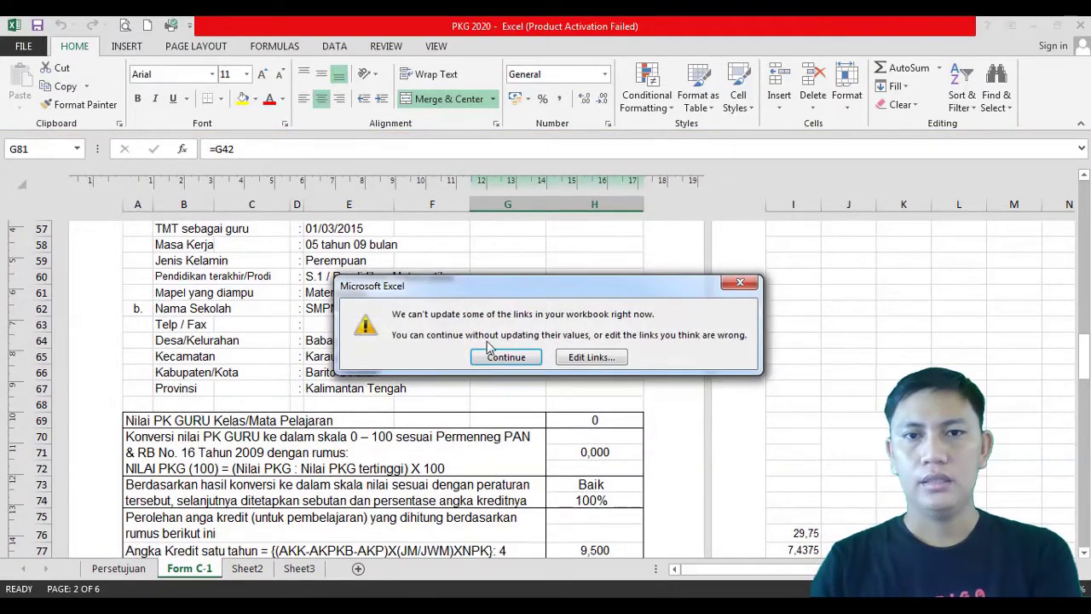
pyautogui.click(535, 357)
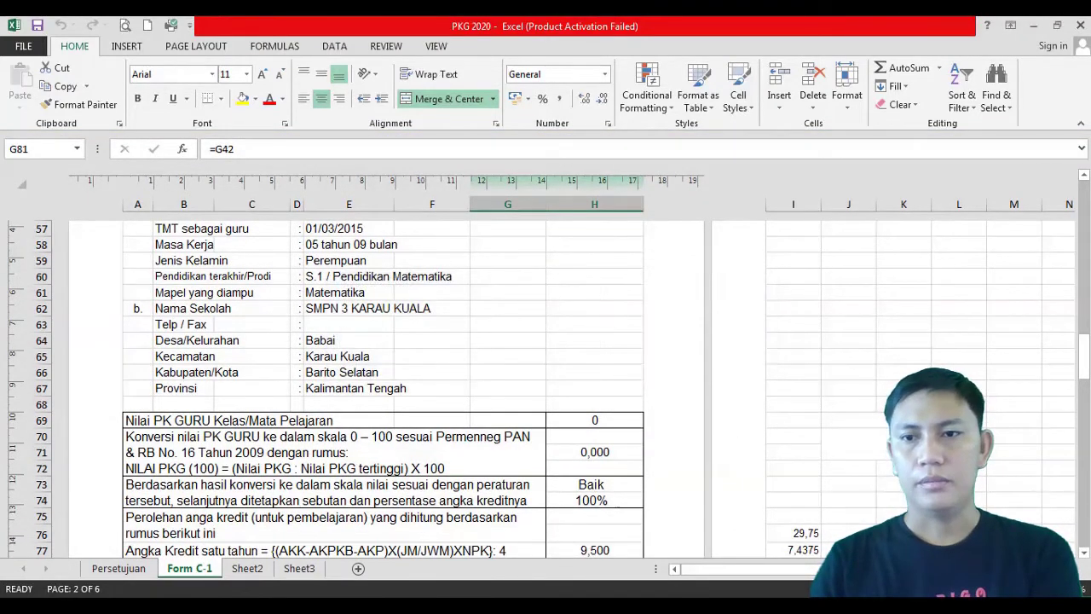
# Step: Review the teacher's identity data, the assessment period and the approval signature block on the Persetujuan sheet
pyautogui.moveTo(1000, 589); pyautogui.dragTo(1010, 589)
pyautogui.click(99, 578)
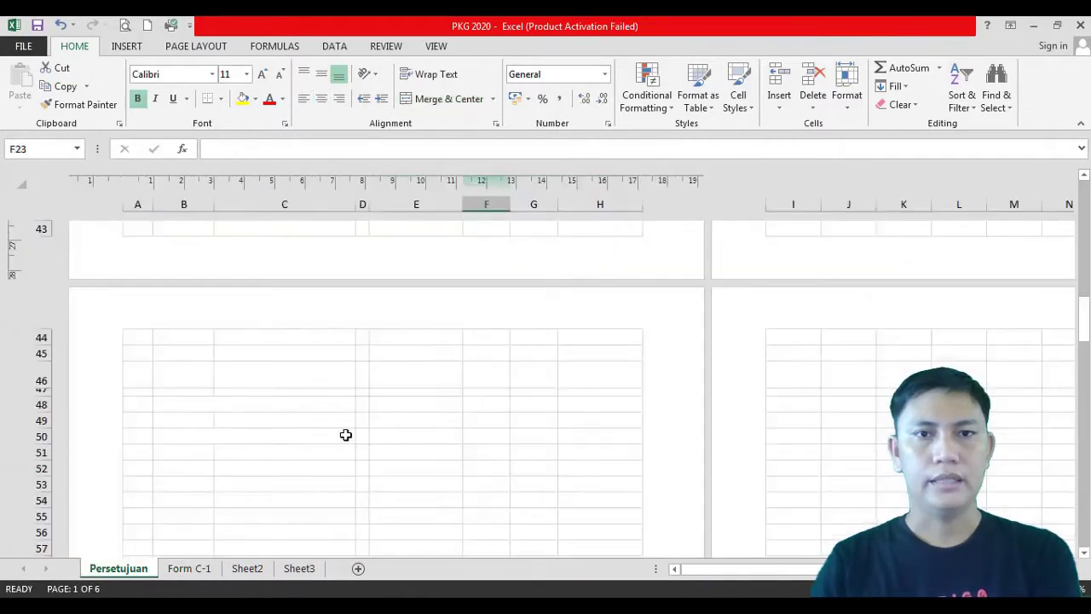
pyautogui.scroll(8, 358, 414)
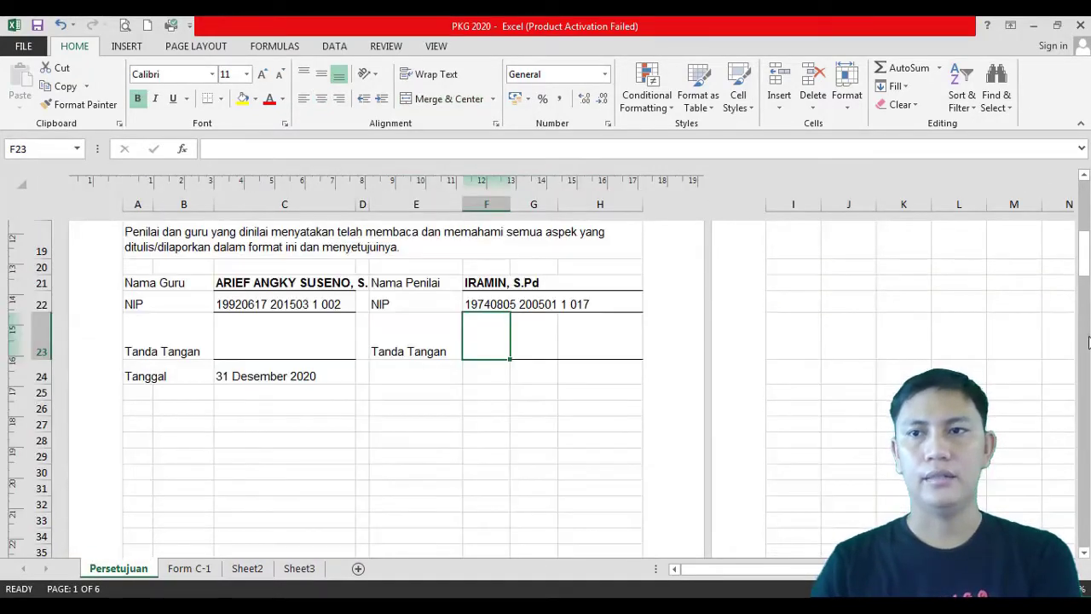
pyautogui.moveTo(1083, 251); pyautogui.dragTo(1083, 197)
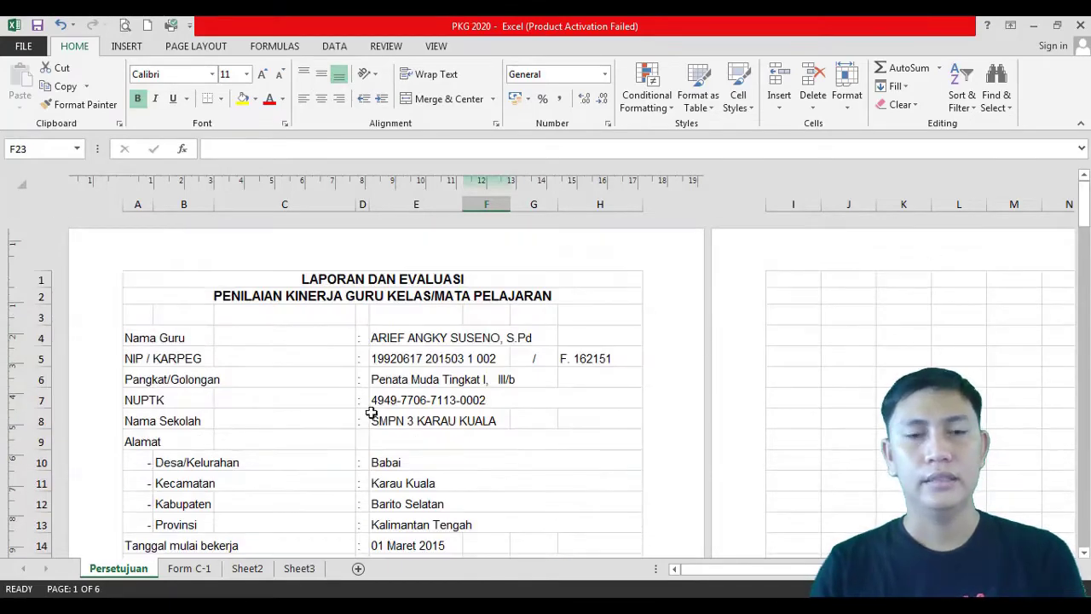
pyautogui.scroll(-1, 372, 389)
pyautogui.scroll(1, 380, 373)
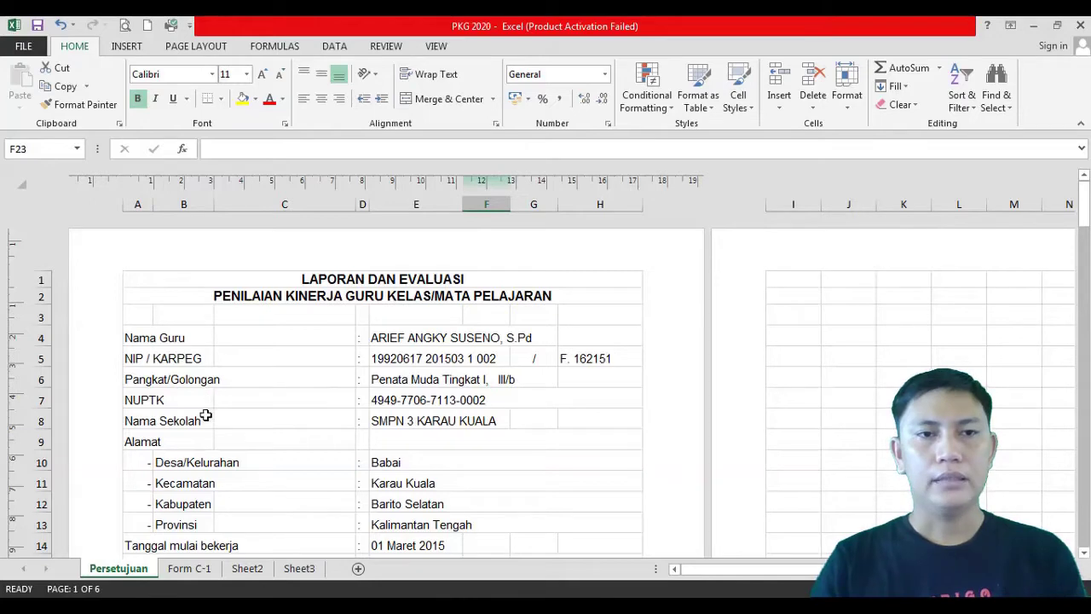
pyautogui.scroll(-1, 211, 417)
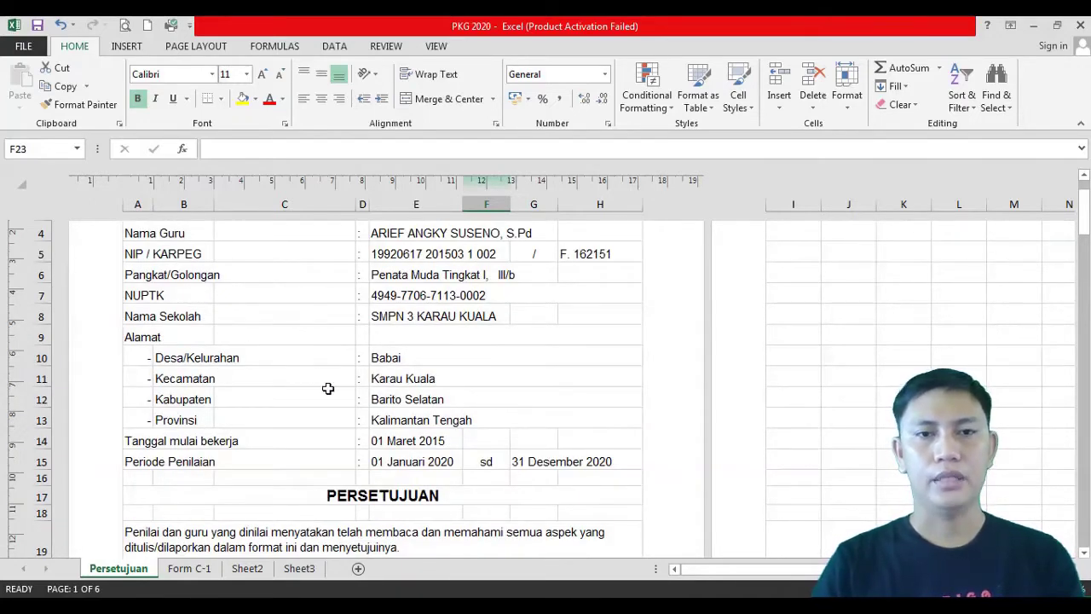
pyautogui.scroll(-1, 328, 389)
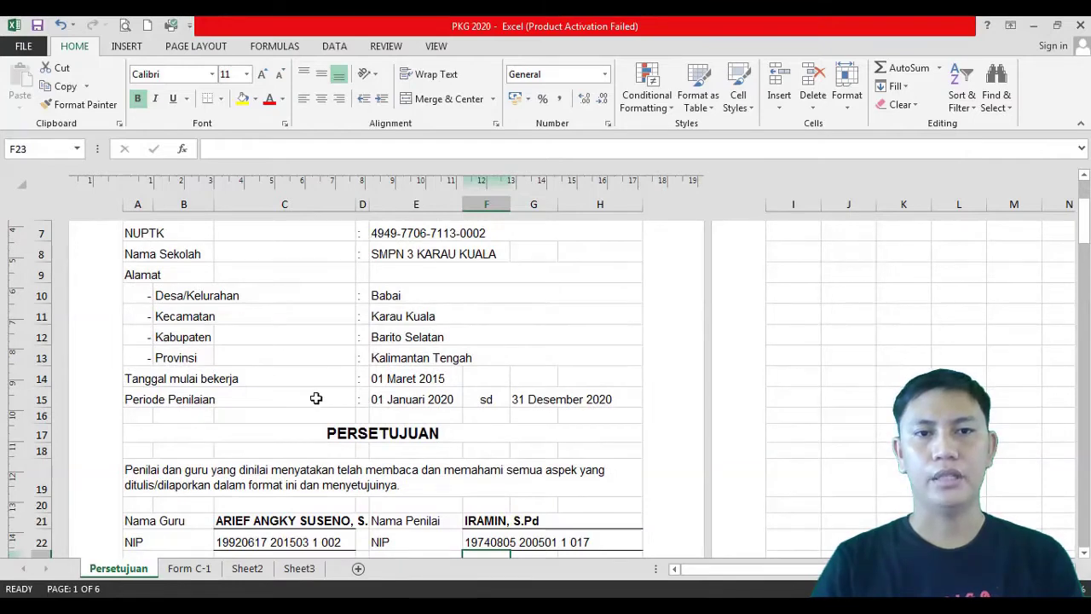
pyautogui.scroll(-4, 317, 400)
pyautogui.scroll(2, 322, 406)
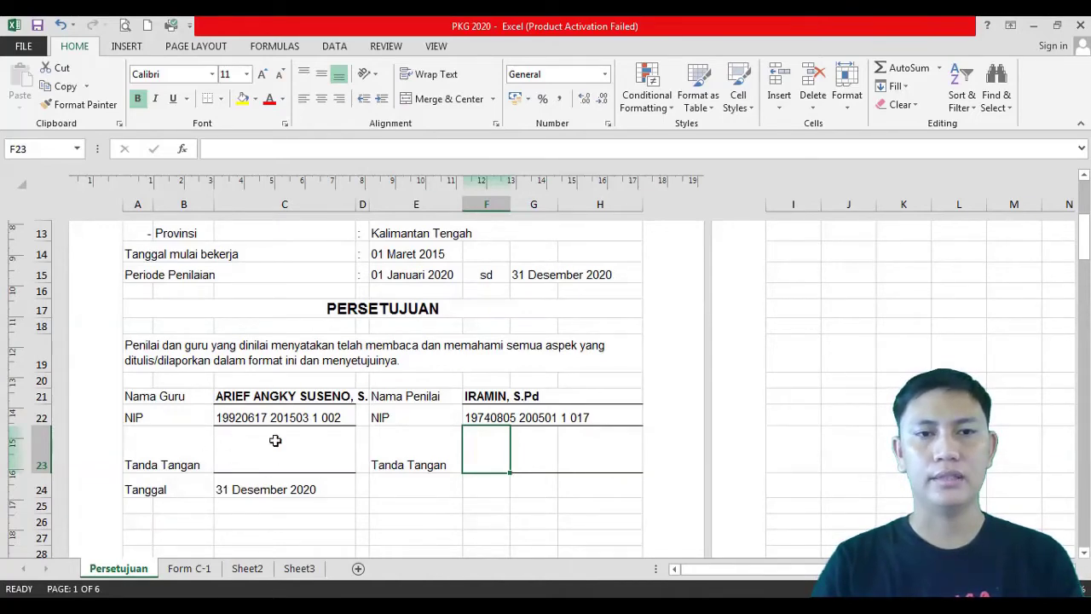
# Step: Review the Form C-1 sheet from the teacher's identity section to the assessment period and the 14-item competency score table
pyautogui.click(191, 567)
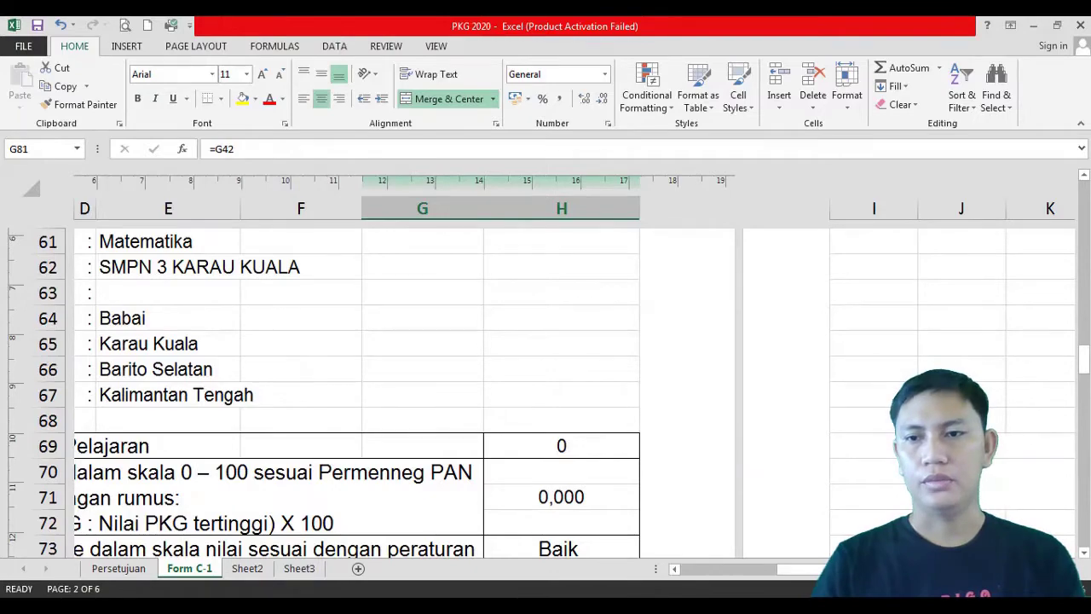
pyautogui.moveTo(1005, 589); pyautogui.dragTo(993, 589)
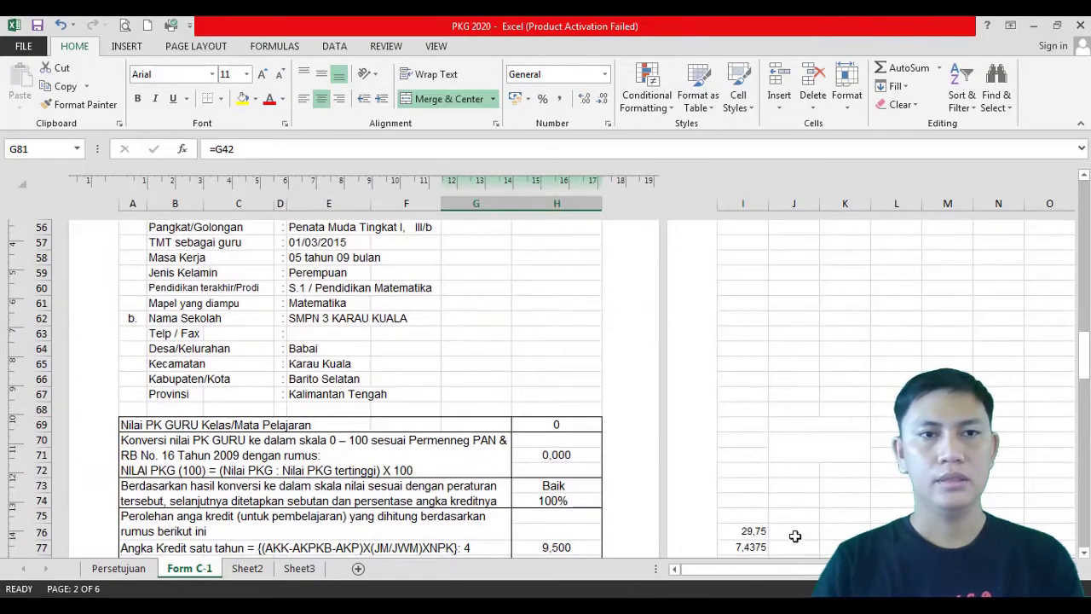
pyautogui.scroll(14, 569, 456)
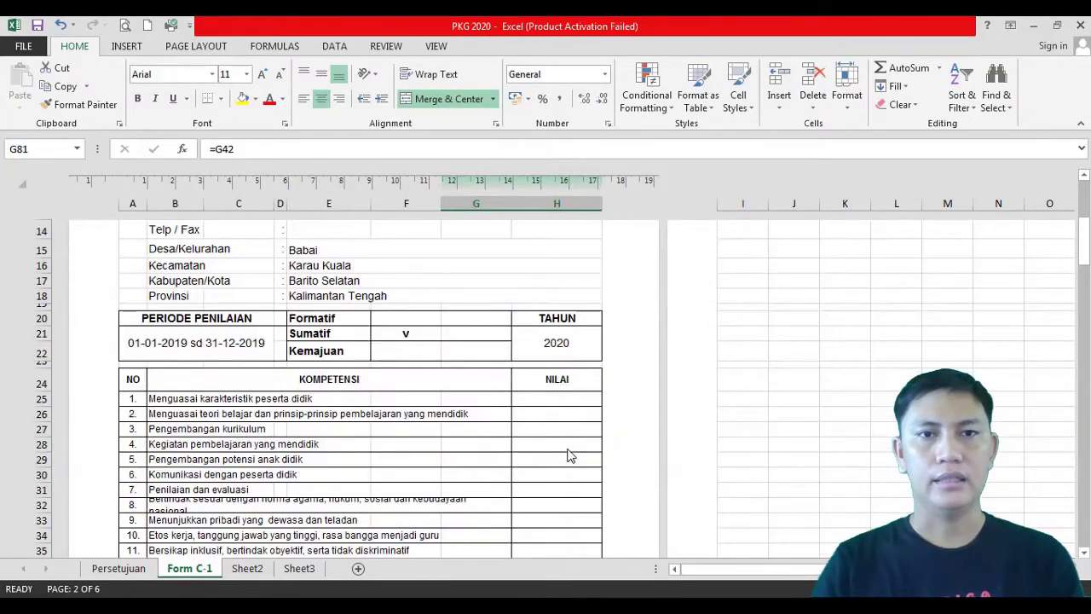
pyautogui.scroll(5, 569, 456)
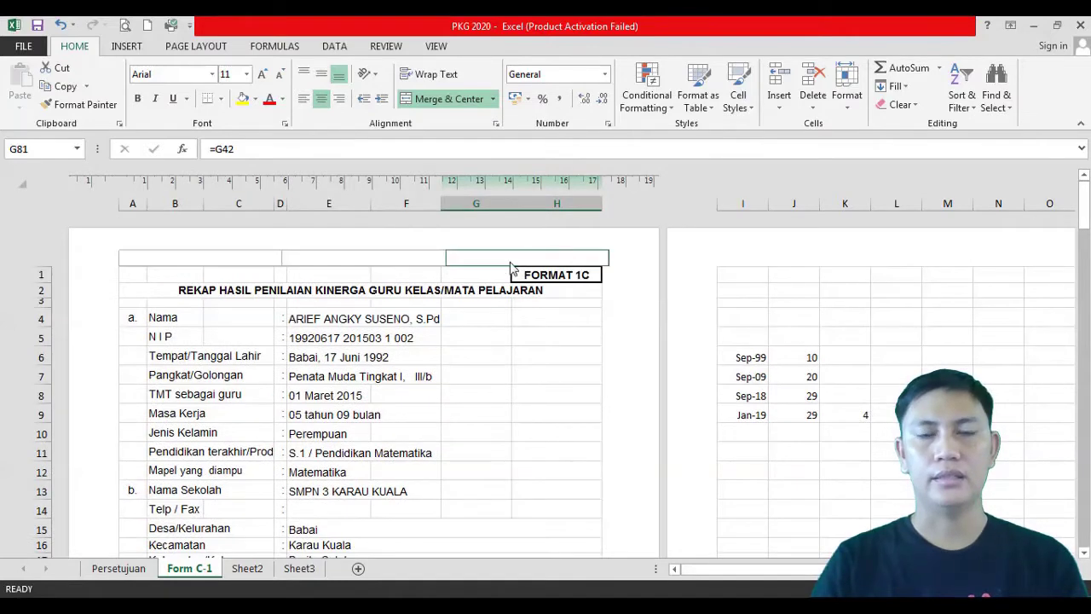
pyautogui.scroll(-3, 505, 346)
pyautogui.scroll(-2, 504, 346)
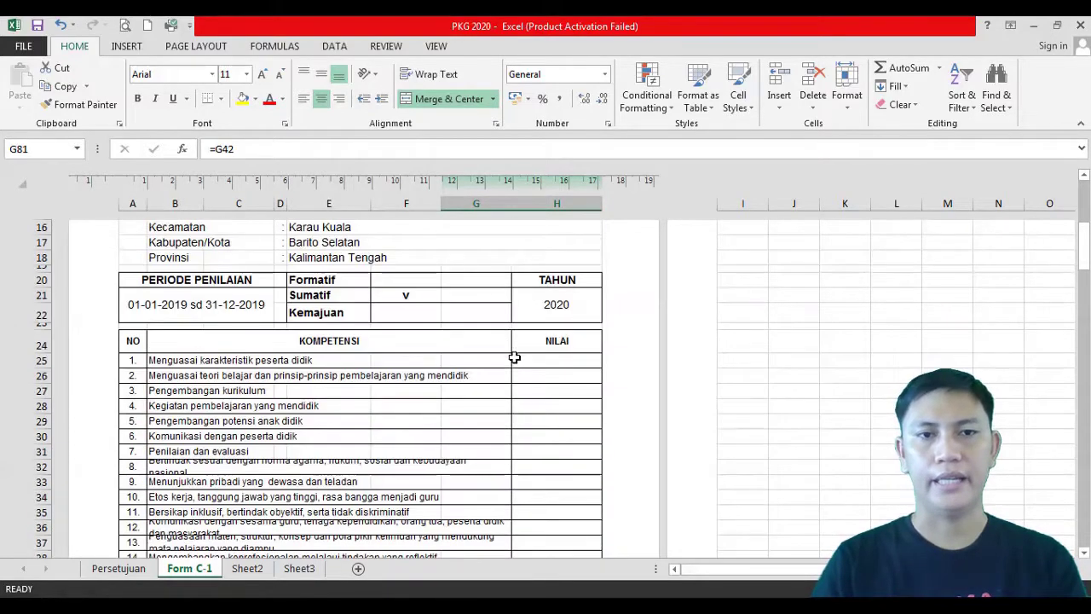
pyautogui.scroll(-1, 538, 366)
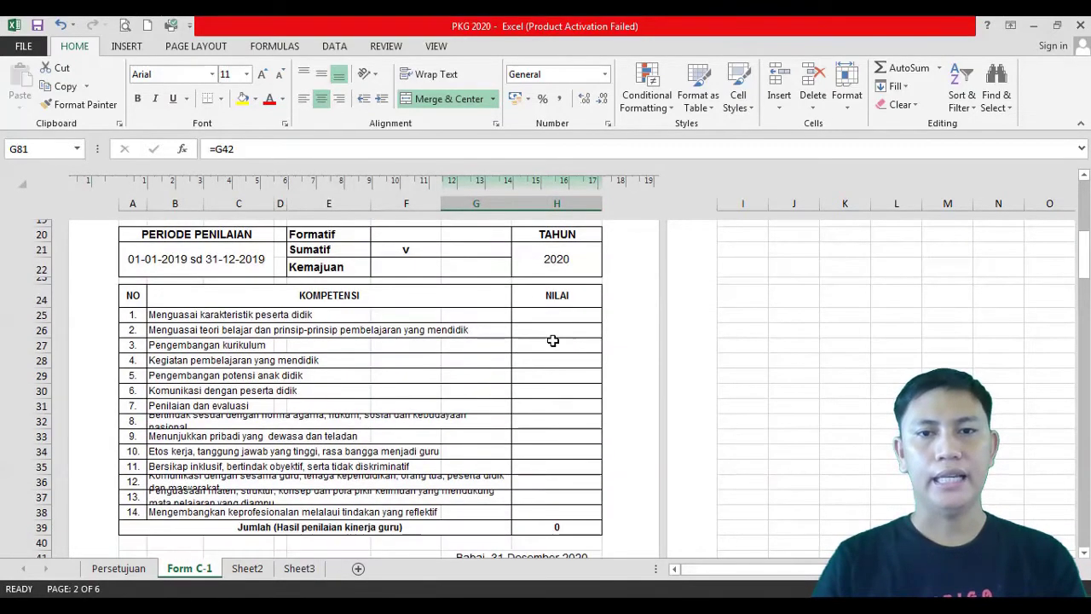
# Step: Select the NILAI cell H25 for competency 1 on Form C-1 and enlarge the competency table to 154%
pyautogui.click(552, 321)
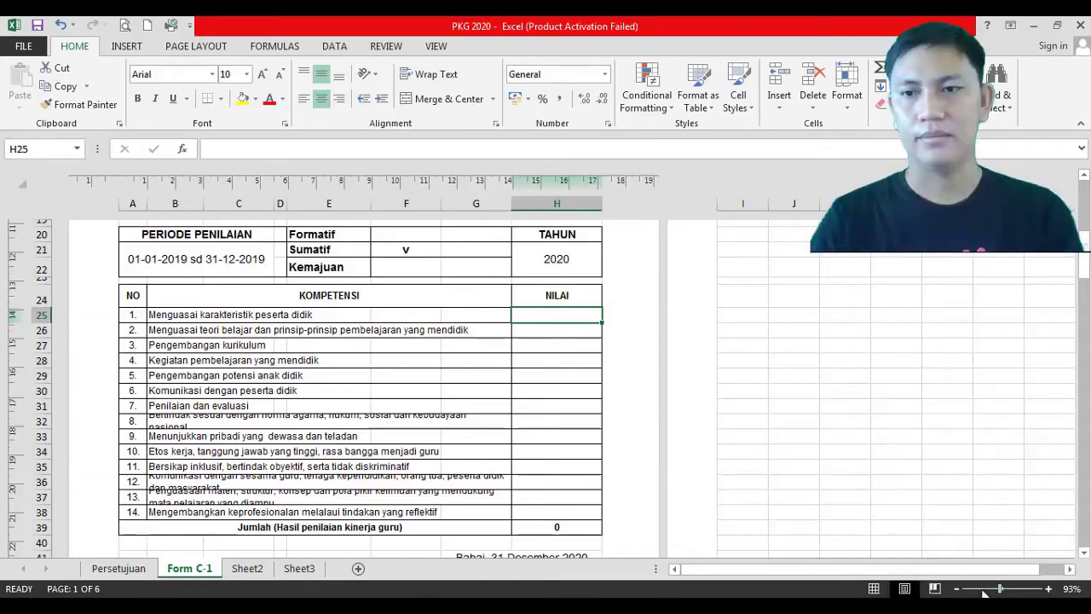
pyautogui.click(1010, 589)
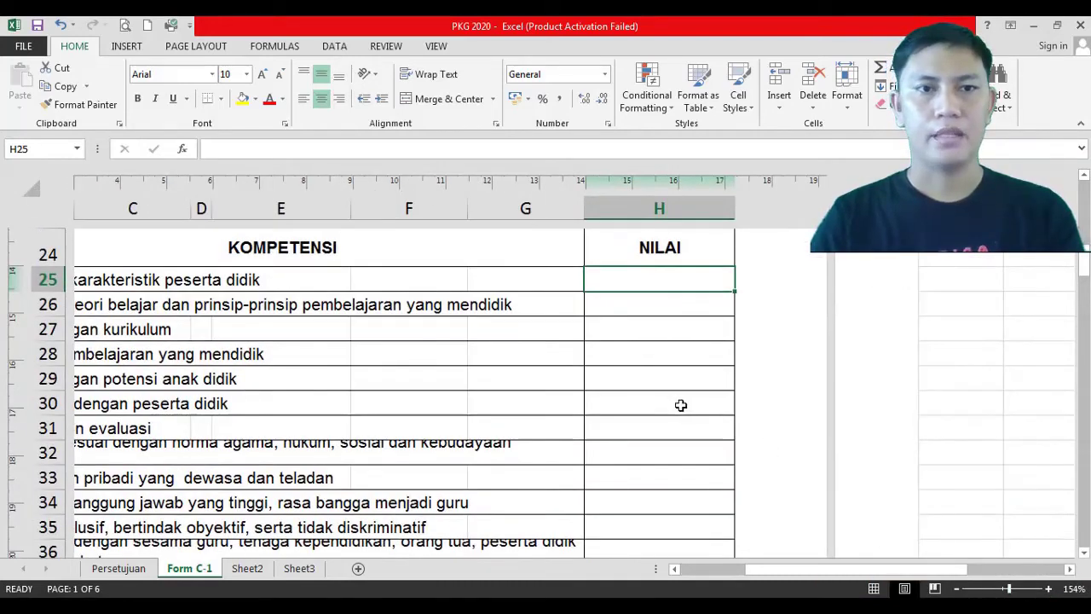
pyautogui.moveTo(883, 576); pyautogui.dragTo(811, 577)
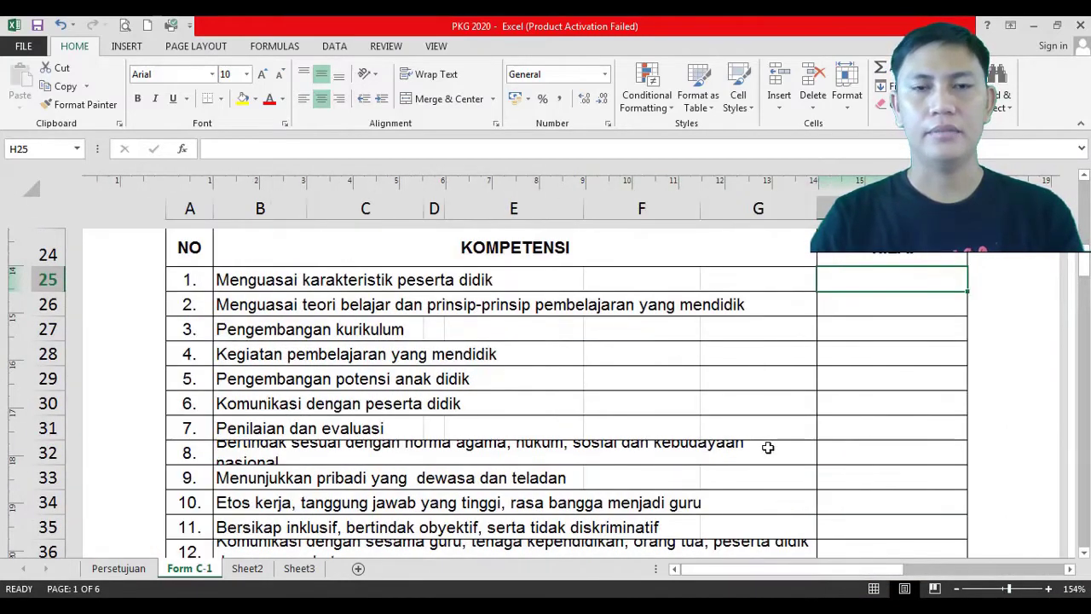
pyautogui.scroll(-1, 298, 311)
pyautogui.scroll(1, 327, 325)
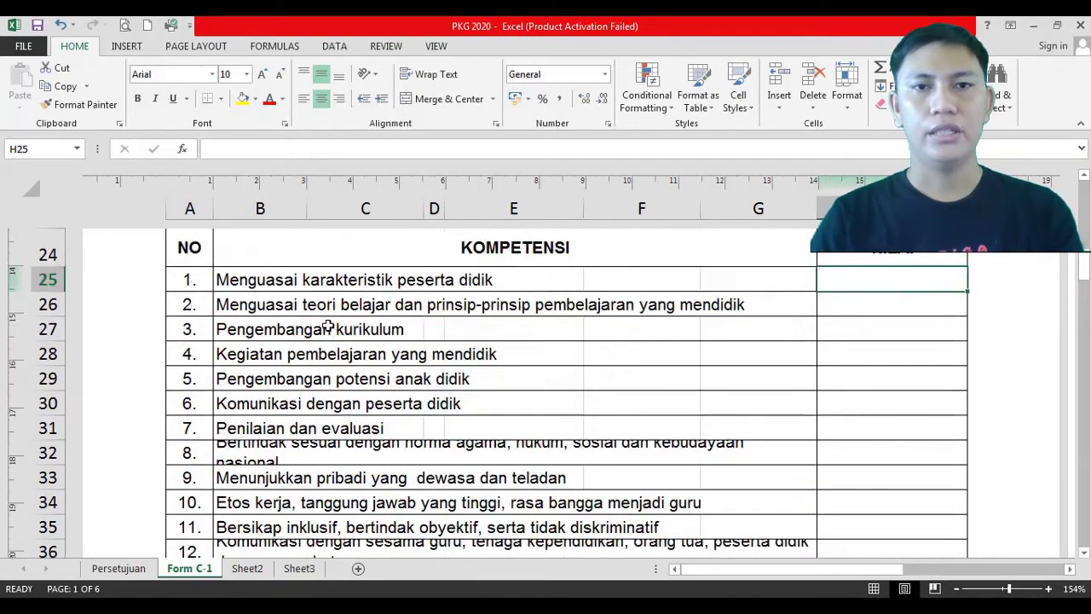
# Step: Enter the NILAI scores 3, 4, 4 and 4 for competencies 1 to 4 in H25:H28 on Form C-1
pyautogui.scroll(1, 341, 326)
pyautogui.scroll(-2, 349, 327)
pyautogui.scroll(1, 427, 341)
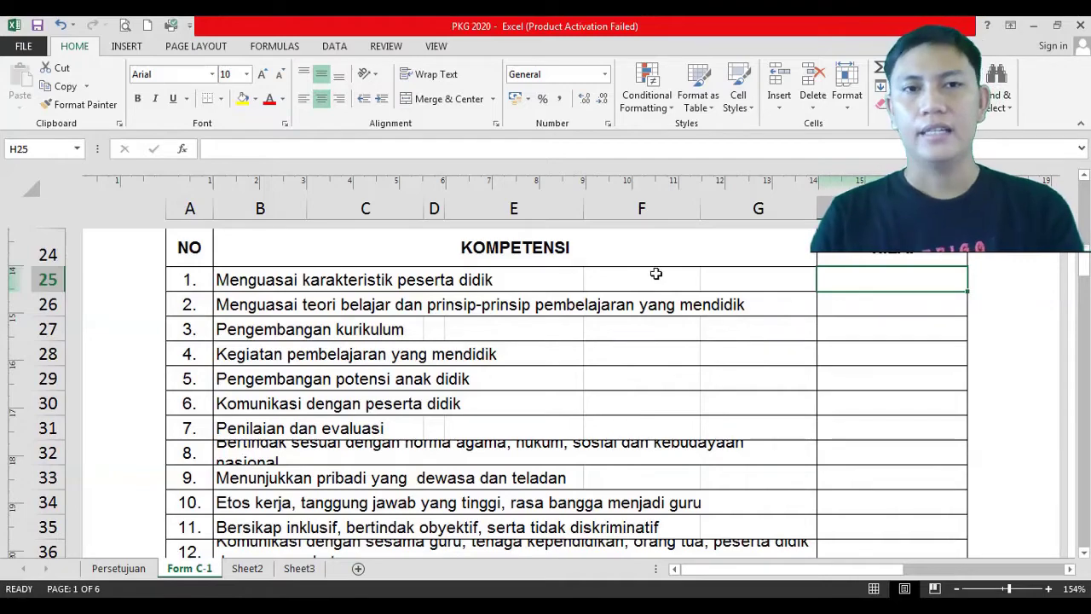
pyautogui.scroll(7, 752, 383)
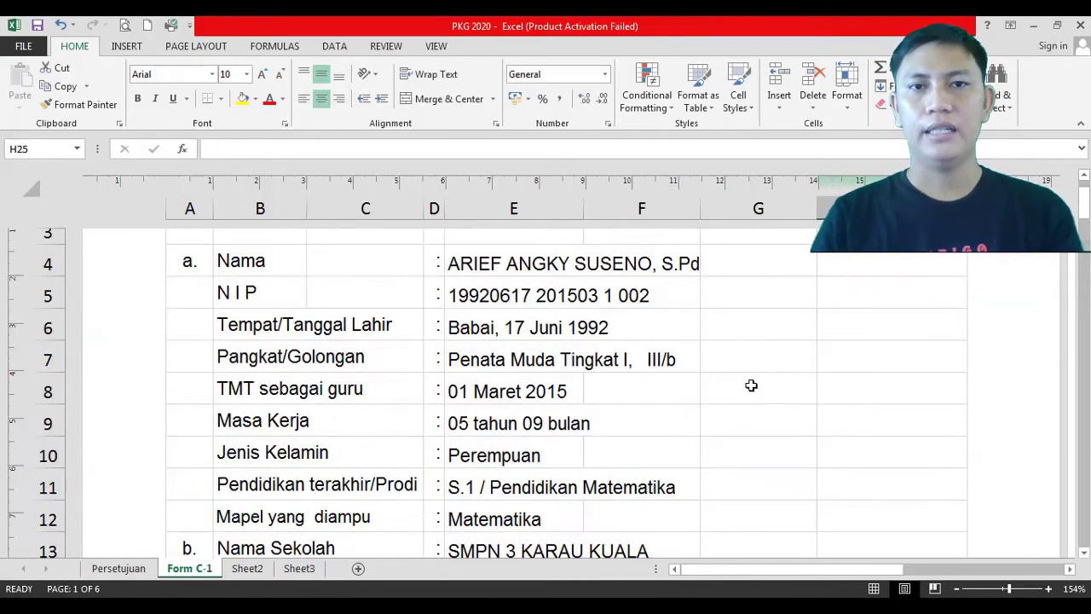
pyautogui.scroll(-6, 752, 383)
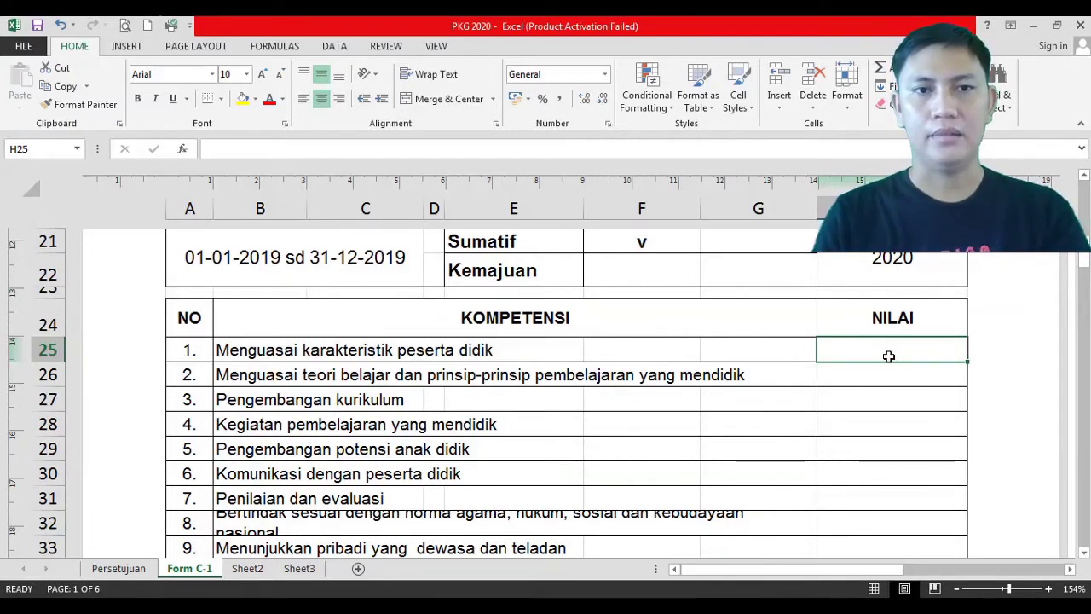
pyautogui.write('3')
pyautogui.press('Return')
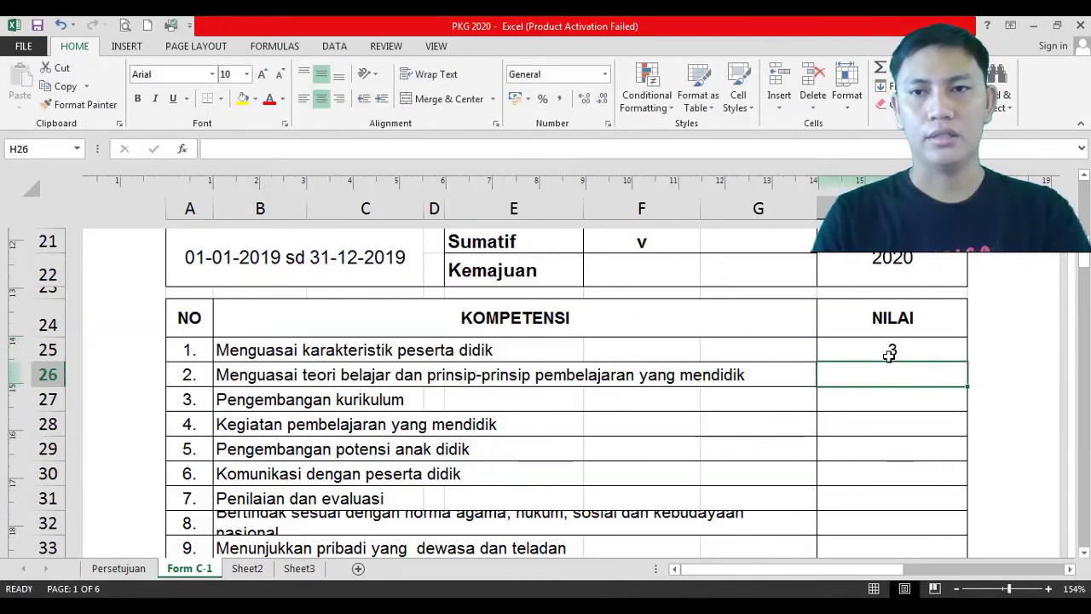
pyautogui.write('4')
pyautogui.press('Return')
pyautogui.write('4')
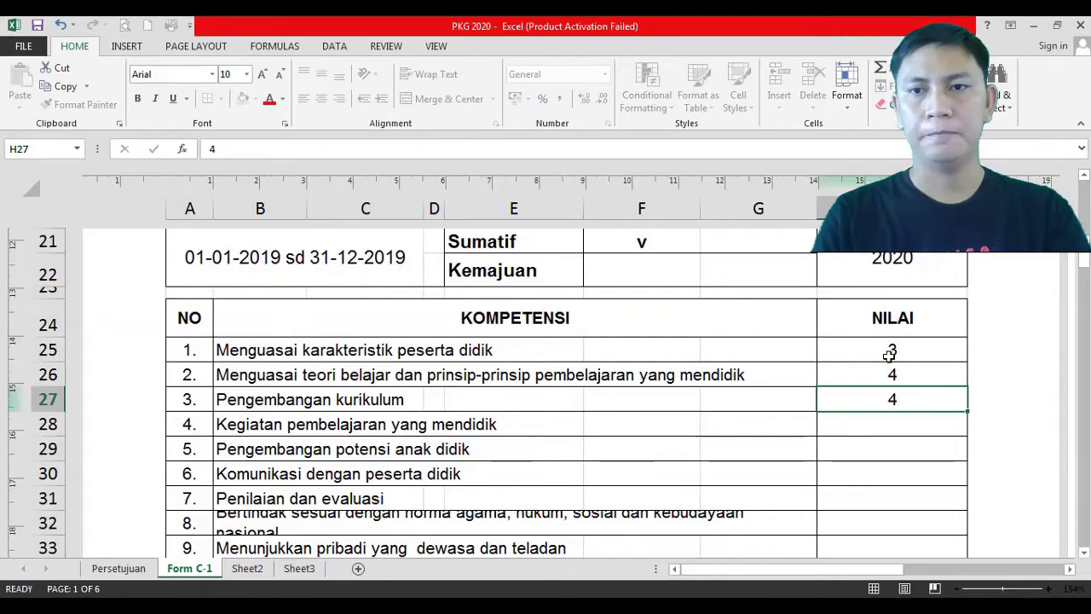
pyautogui.press('Return')
pyautogui.write('4')
pyautogui.press('Return')
# Step: Enter the NILAI scores 3, 3, 3 and 4 for competencies 5 to 8 in H29:H32
pyautogui.write('3')
pyautogui.press('Return')
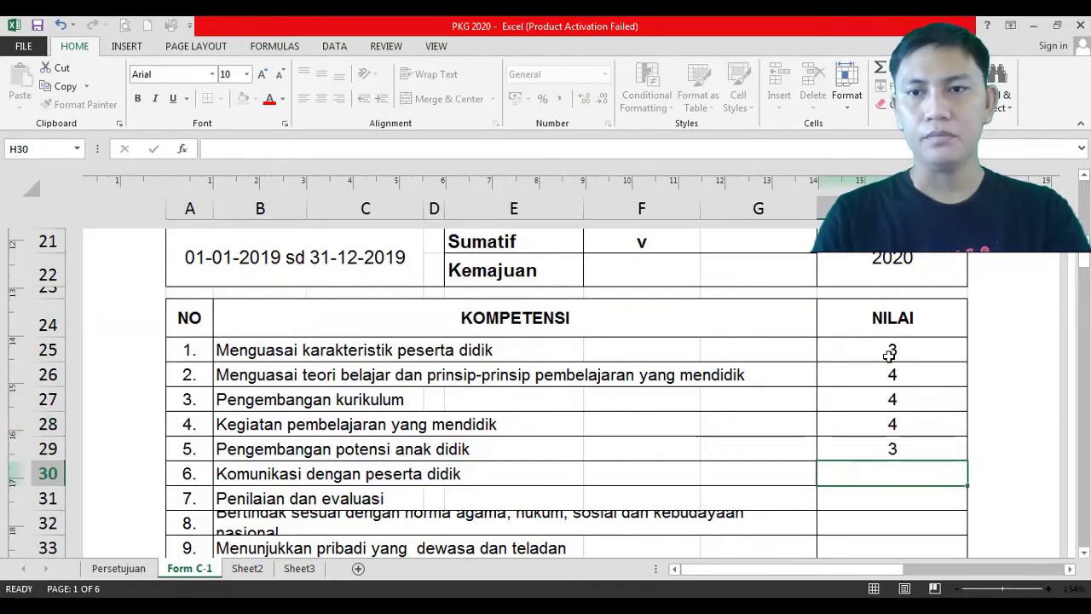
pyautogui.write('3')
pyautogui.press('Return')
pyautogui.write('3')
pyautogui.press('Return')
pyautogui.write('4')
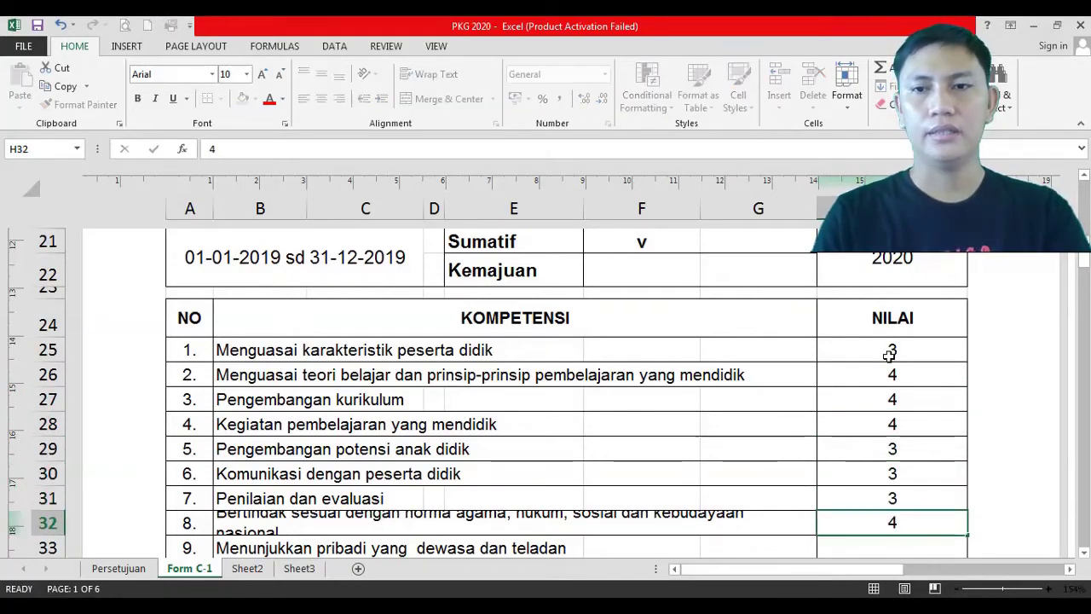
pyautogui.press('Return')
# Step: Enter the NILAI scores 4, 4, 3, 4, 4 and 3 for competencies 9 to 14 in H33:H38
pyautogui.scroll(-3, 889, 356)
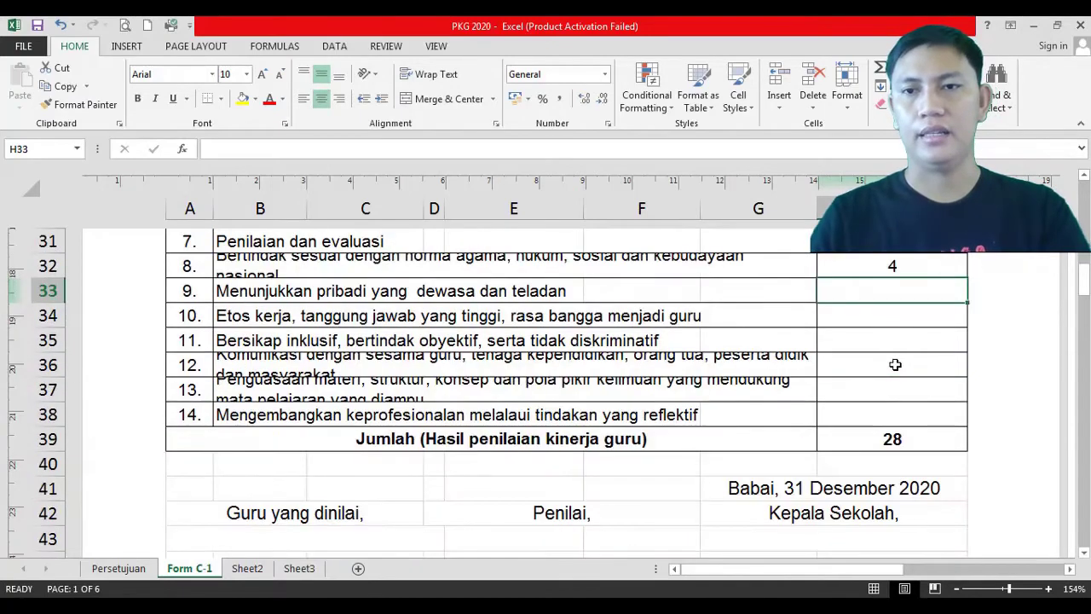
pyautogui.write('4')
pyautogui.press('Return')
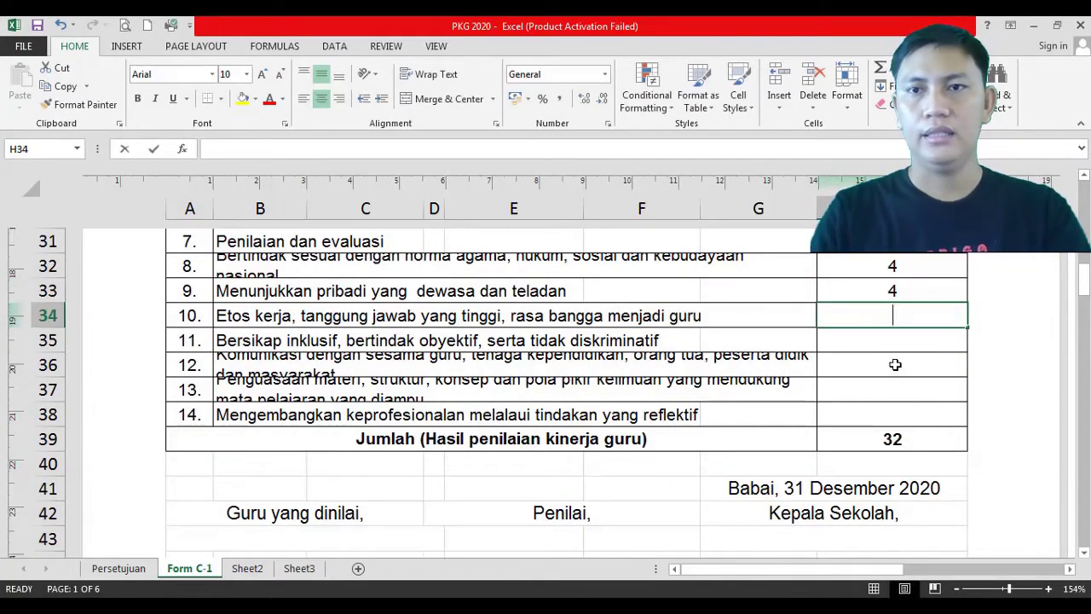
pyautogui.write('4')
pyautogui.press('Return')
pyautogui.write('3')
pyautogui.press('Return')
pyautogui.press('Return')
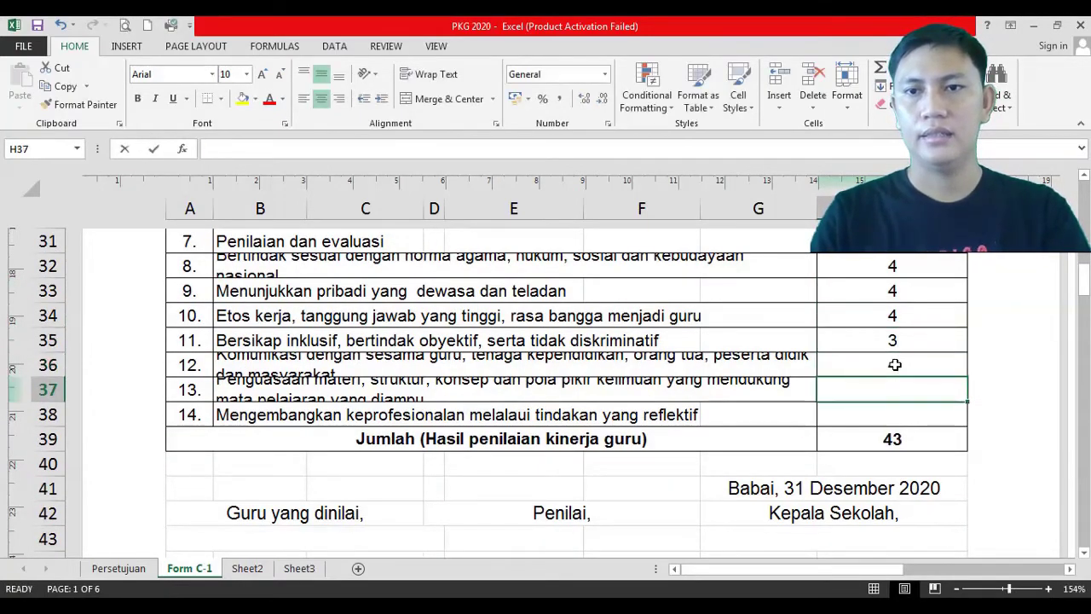
pyautogui.write('4')
pyautogui.press('Return')
pyautogui.write('3')
pyautogui.press('Return')
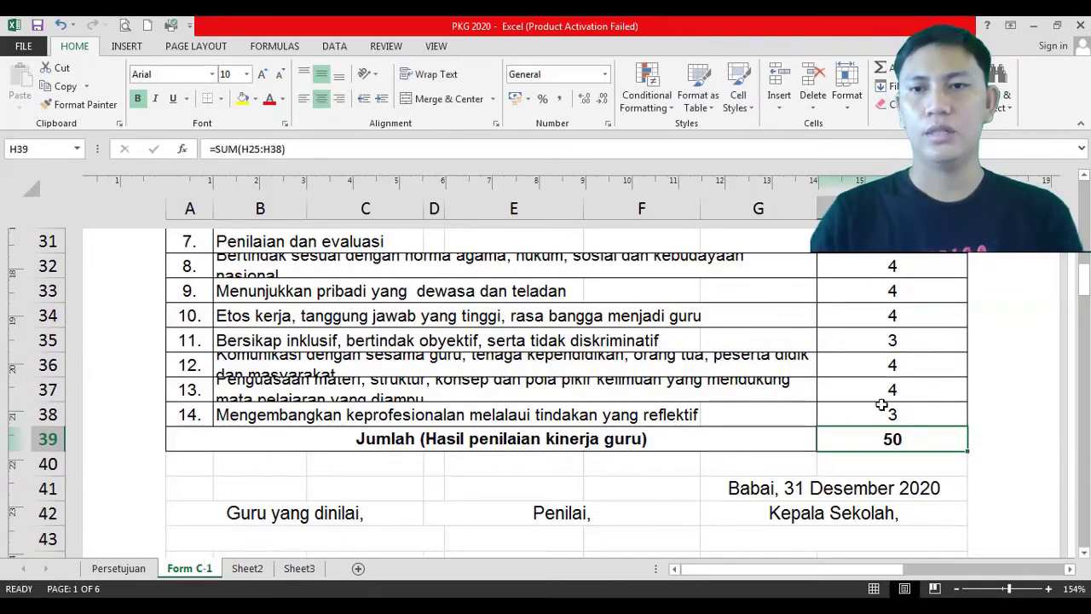
# Step: Review the performance score total, the signature block and the Format 1D section converting the PK GURU score on Form C-1
pyautogui.scroll(-1, 900, 422)
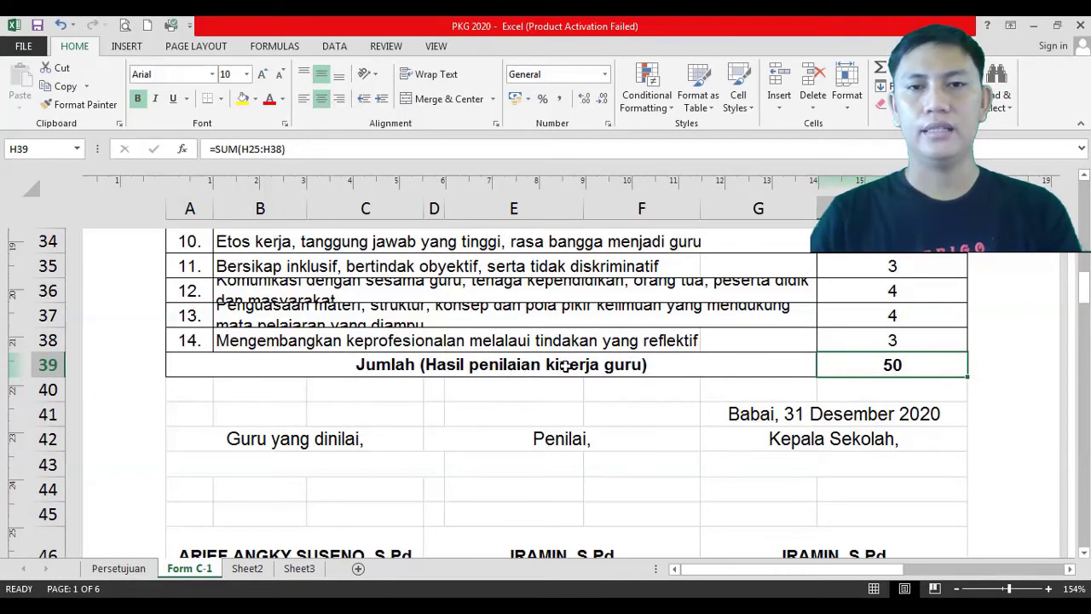
pyautogui.scroll(-1, 559, 367)
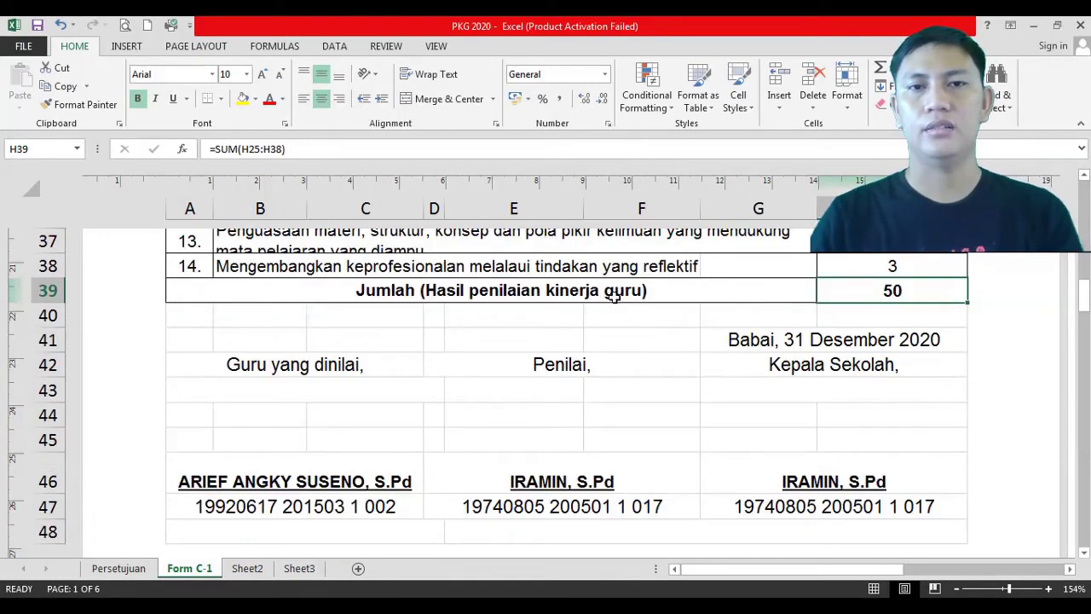
pyautogui.scroll(-3, 616, 296)
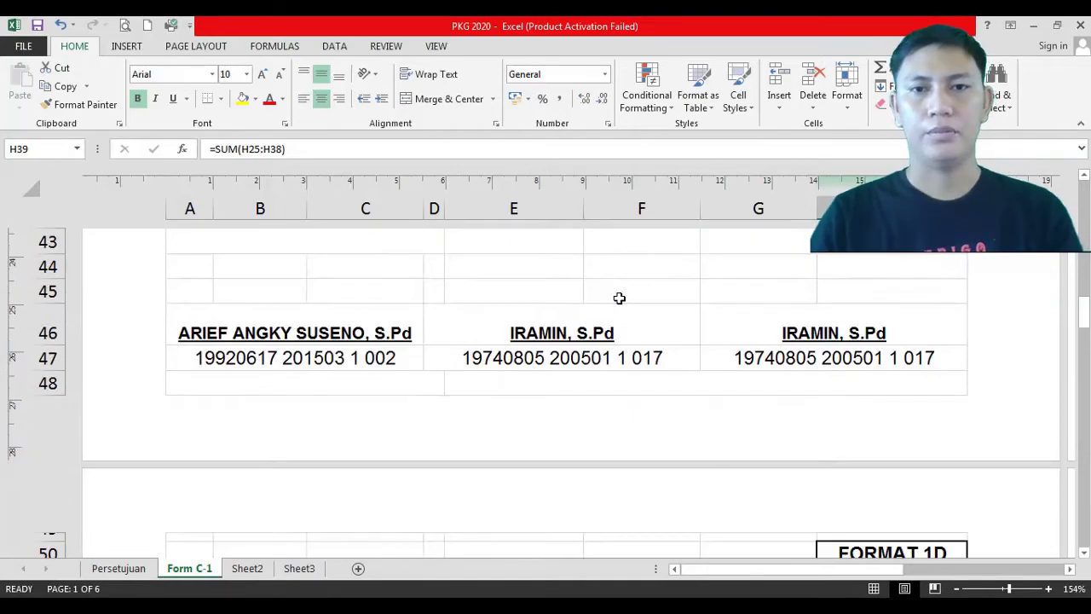
pyautogui.scroll(3, 656, 293)
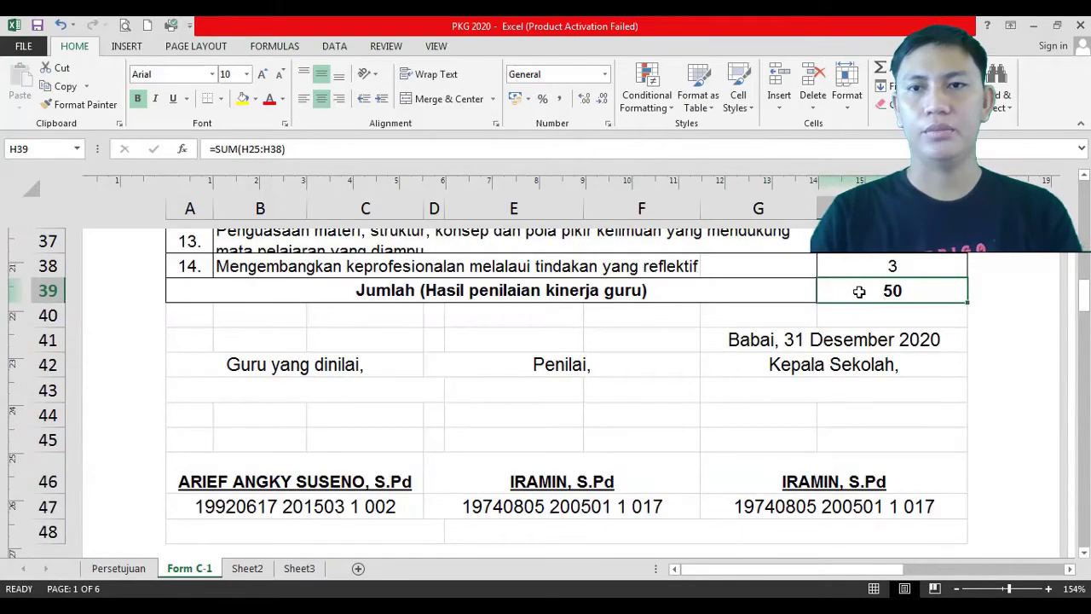
pyautogui.scroll(-5, 858, 298)
pyautogui.scroll(-5, 764, 310)
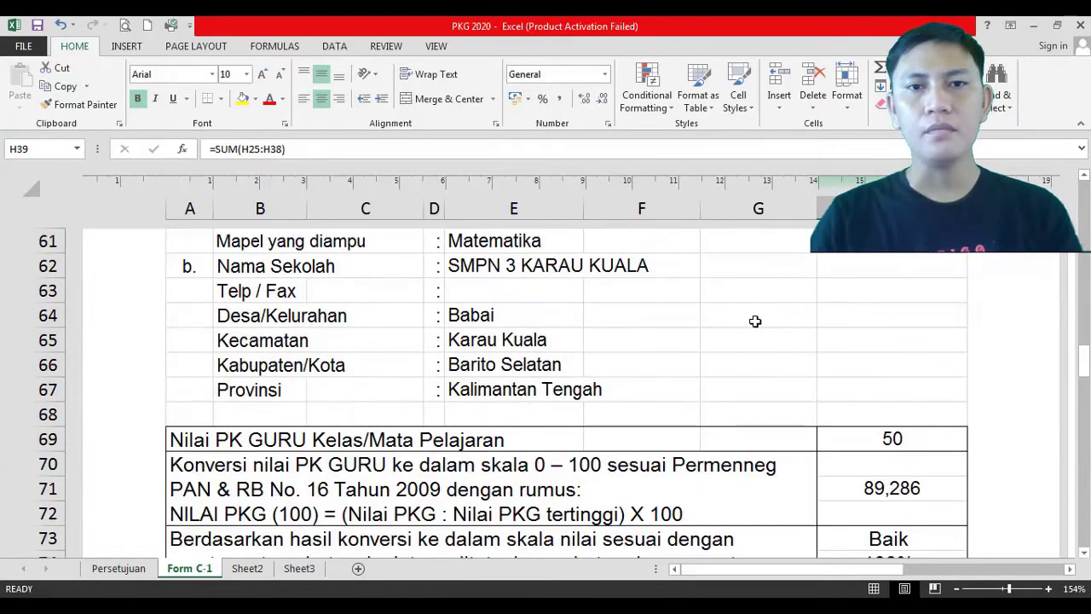
pyautogui.scroll(1, 755, 321)
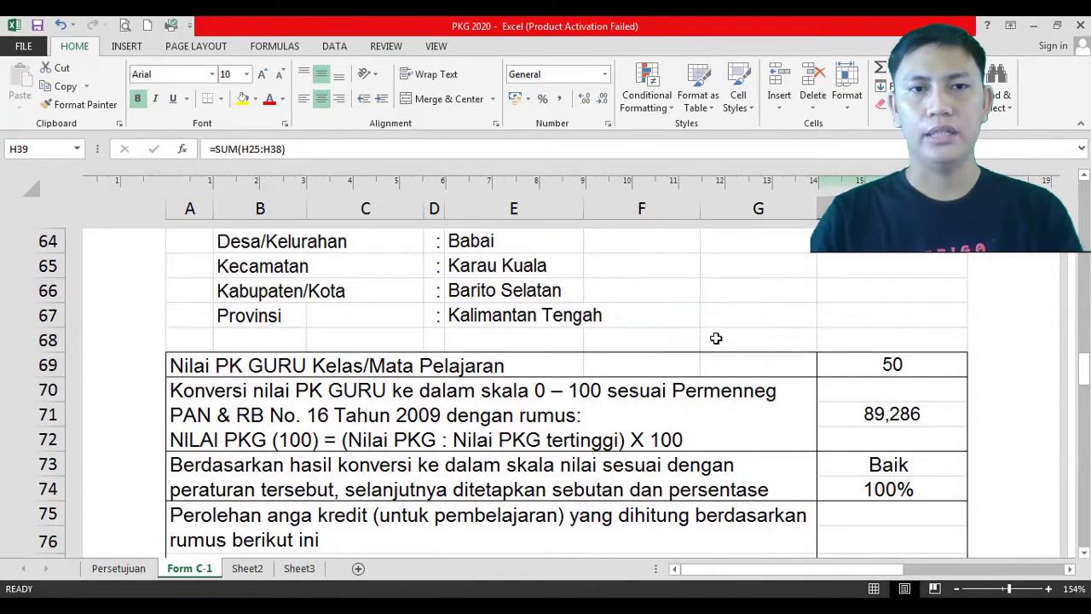
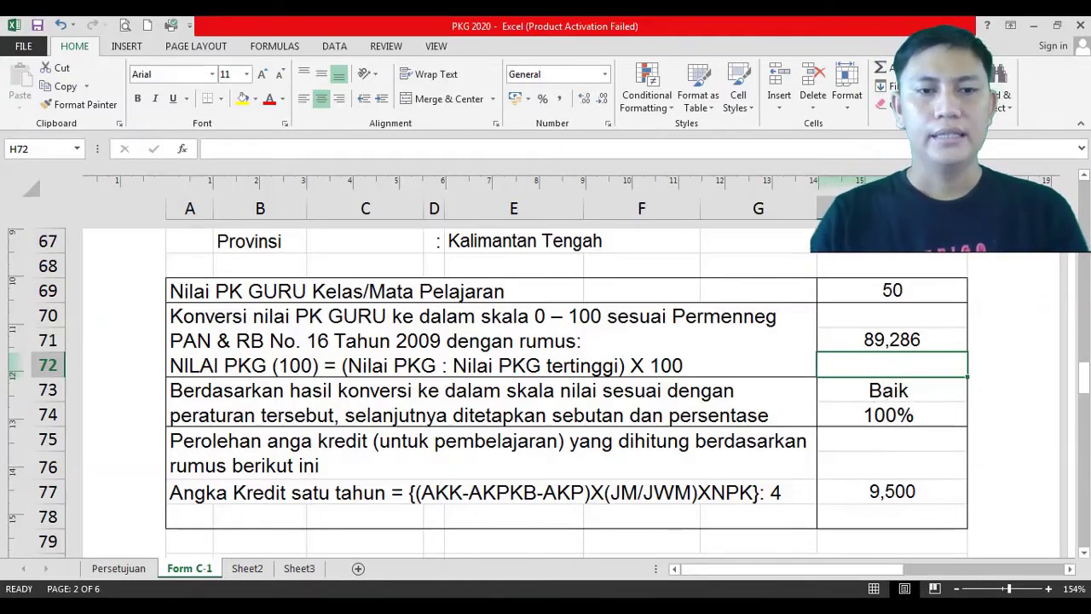
# Step: Switch to Salinan 03 Permen No 35.pdf in Acrobat Reader and review the table converting PK GURU scores to credit percentages
pyautogui.click(270, 607)
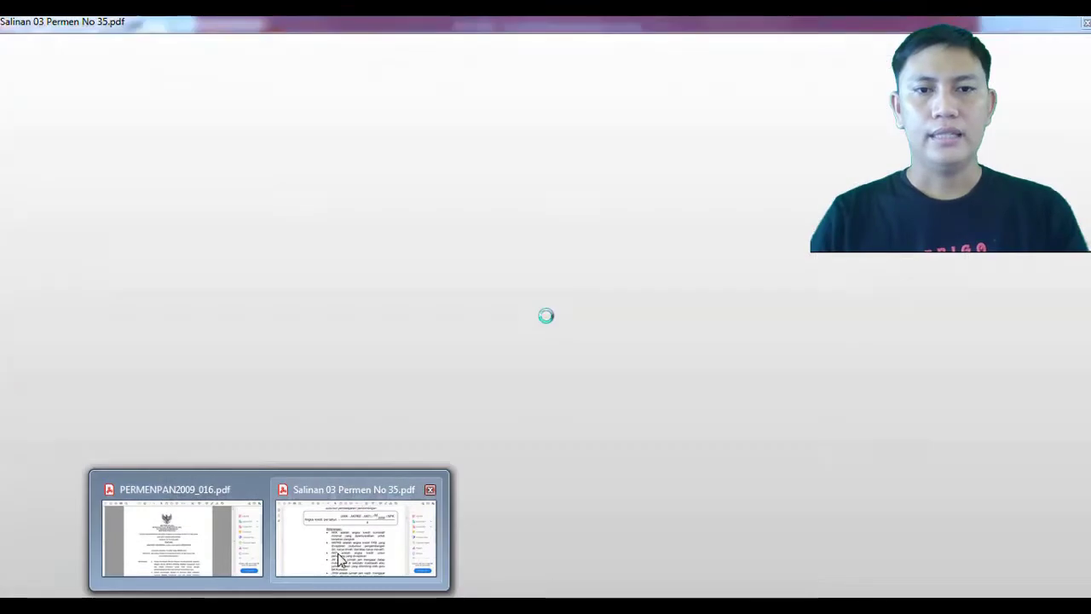
pyautogui.click(339, 558)
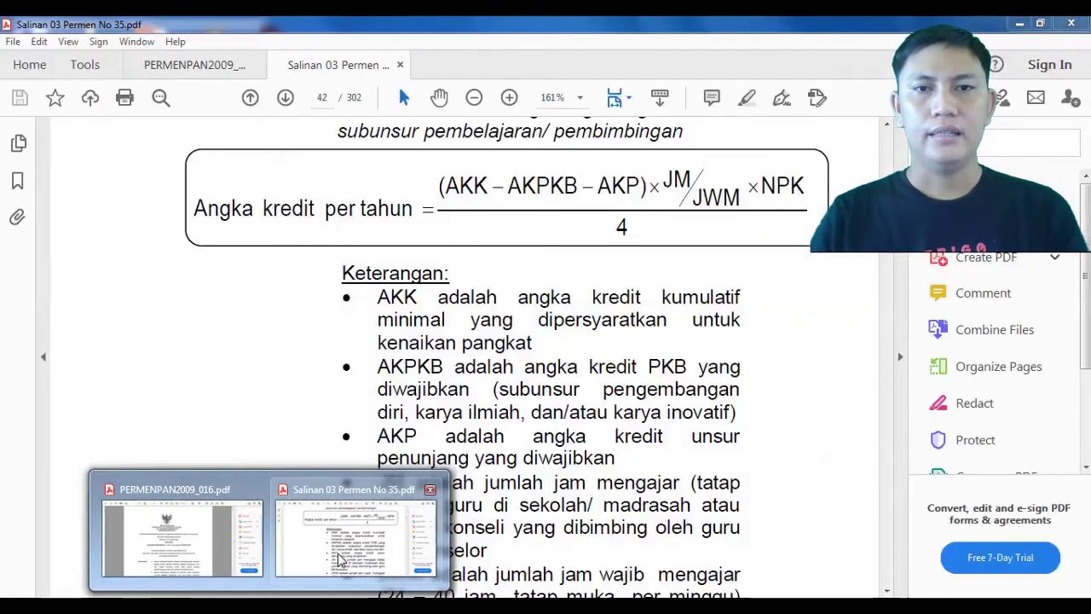
pyautogui.scroll(10, 501, 420)
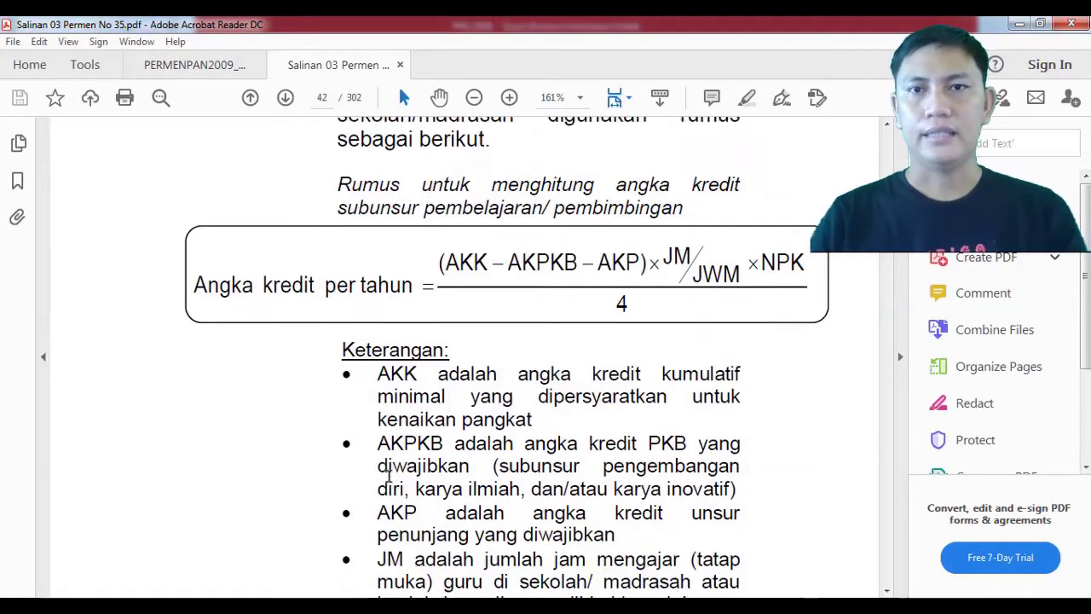
pyautogui.scroll(4, 501, 420)
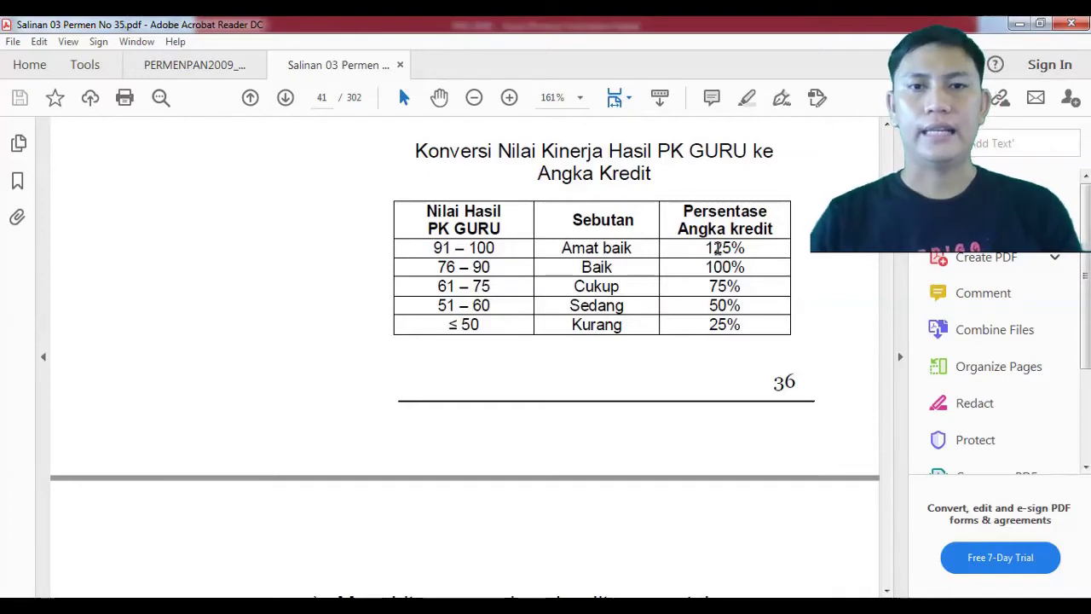
pyautogui.scroll(-2, 674, 307)
pyautogui.scroll(-1, 445, 361)
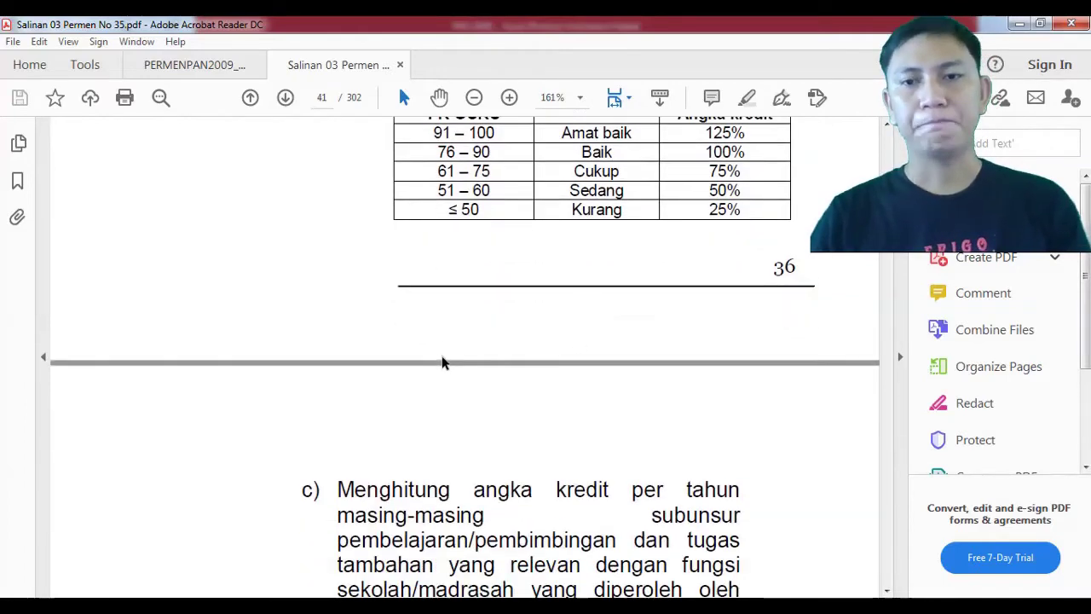
pyautogui.scroll(-4, 442, 362)
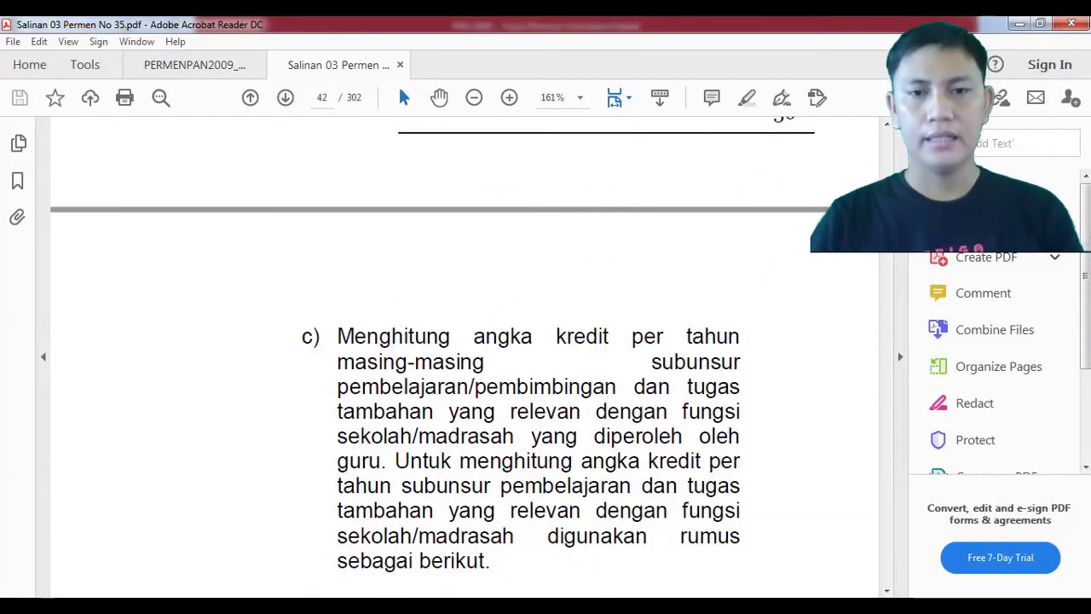
# Step: Return to the PKG 2020 workbook in Excel and correct "anga kredit" to "angka kredit" in the text of cell A75
pyautogui.hotkey('alt', 'Tab')
pyautogui.scroll(-1, 671, 388)
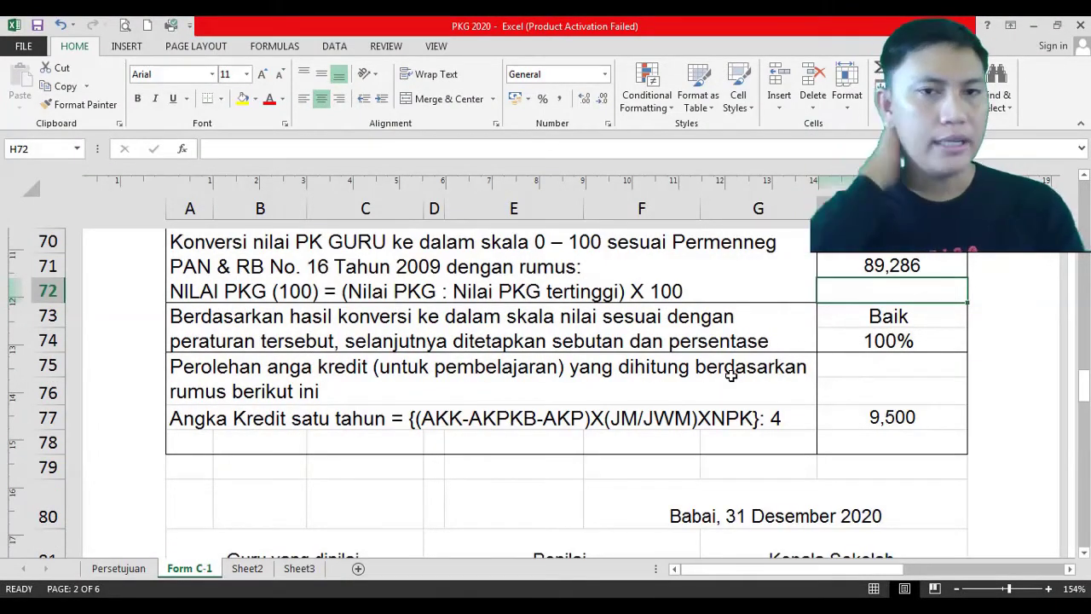
pyautogui.click(314, 376)
pyautogui.click(286, 150)
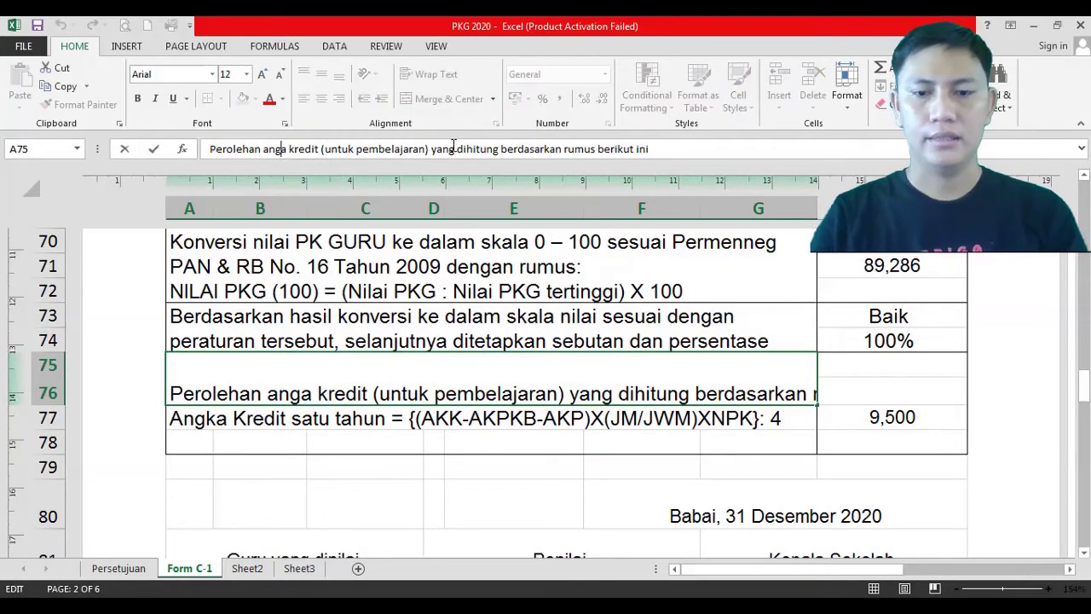
pyautogui.write('k')
pyautogui.press('Return')
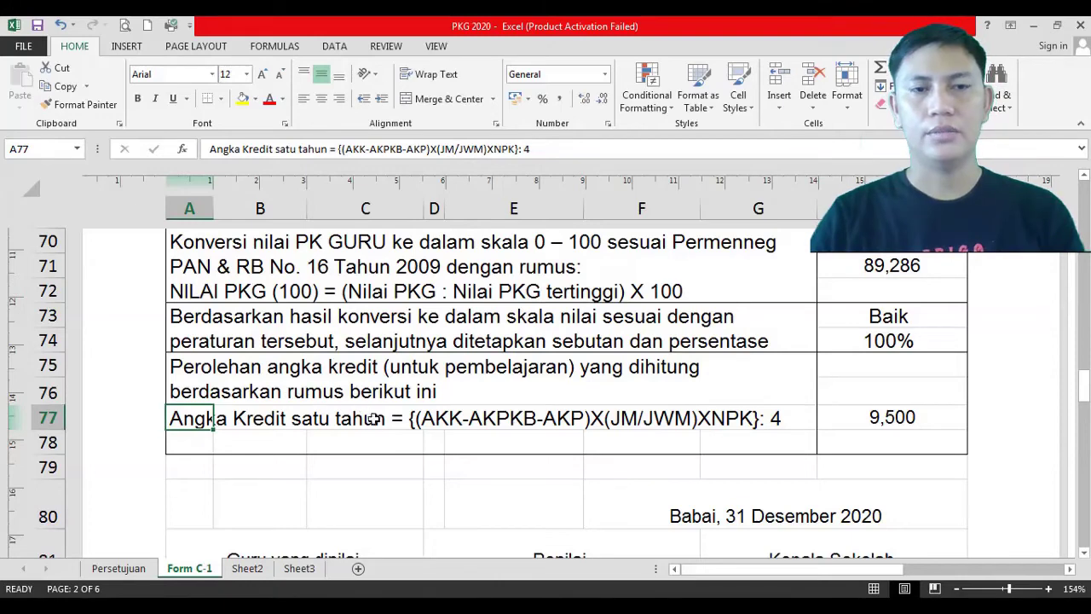
pyautogui.click(363, 440)
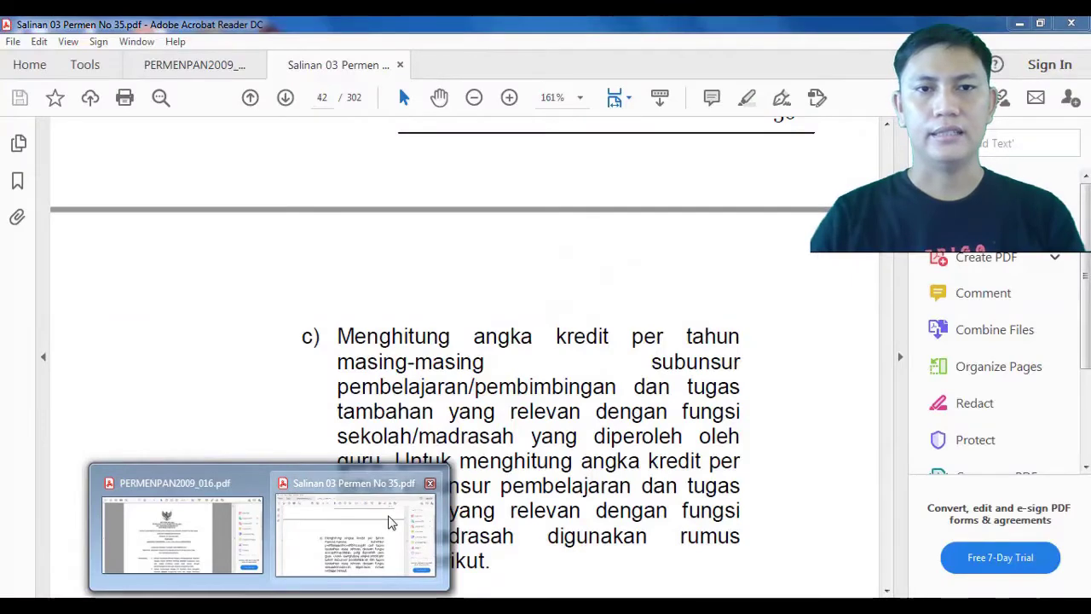
# Step: Switch to Salinan 03 Permen No 35.pdf and study the annual credit formula on page 42 with its AKK, AKPKB, AKP, JM and JWM definitions
pyautogui.click(359, 562)
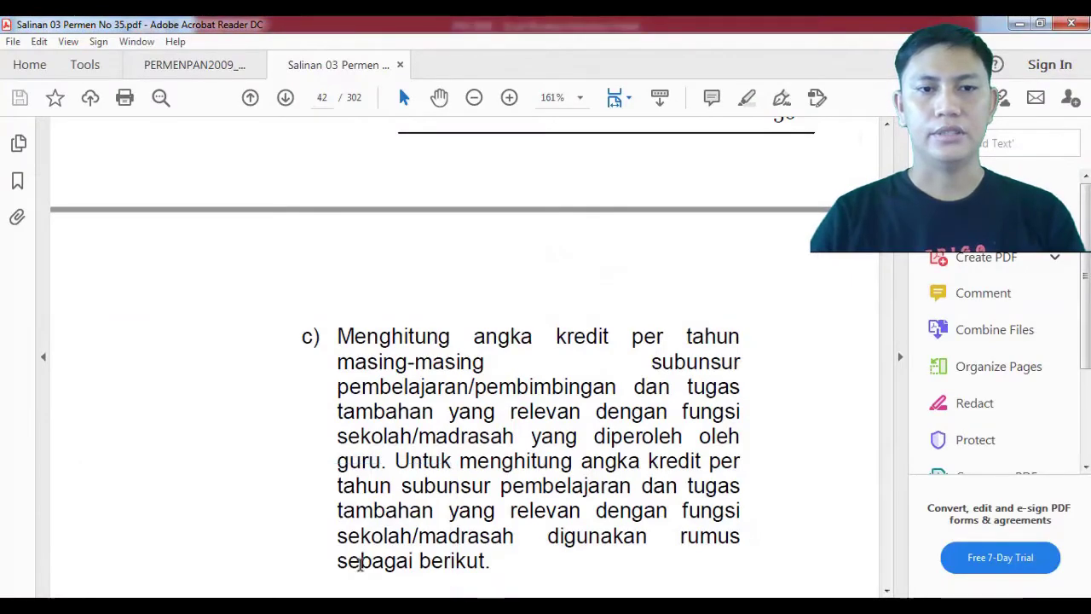
pyautogui.scroll(-5, 507, 364)
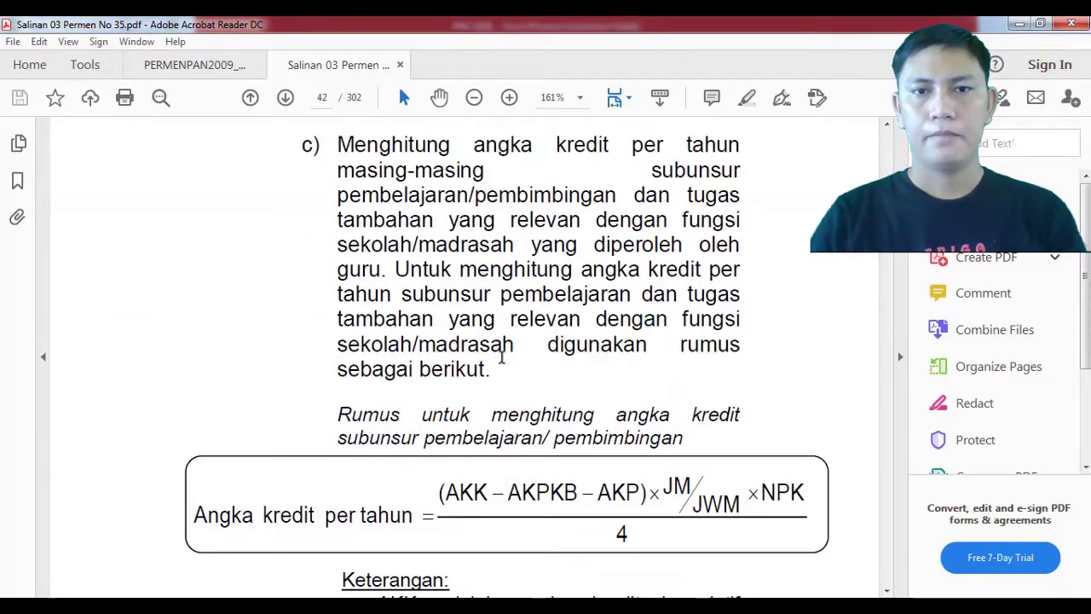
pyautogui.scroll(-3, 507, 364)
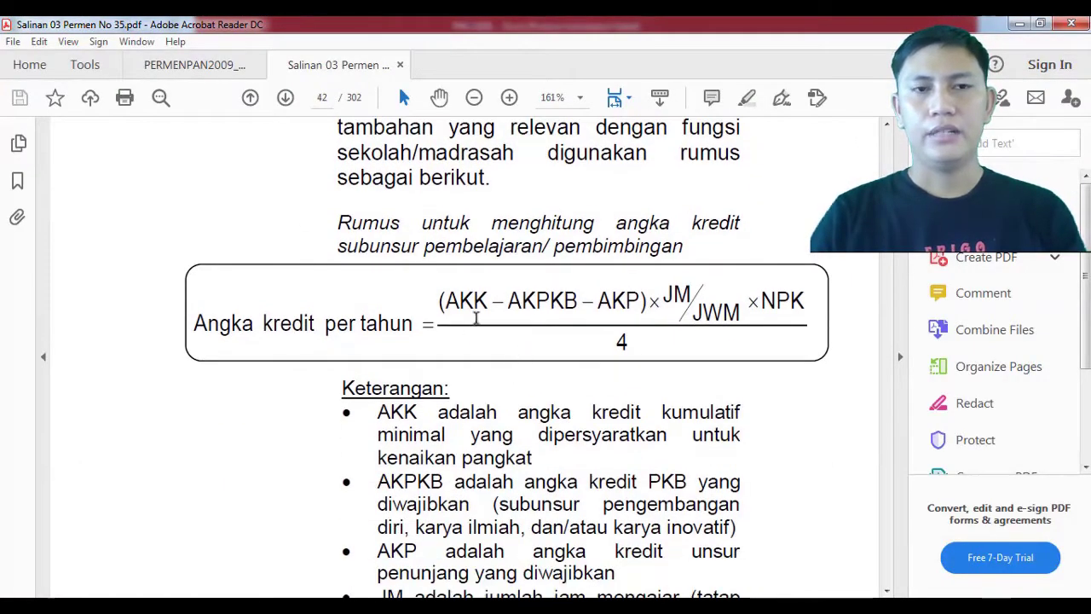
pyautogui.scroll(-1, 502, 312)
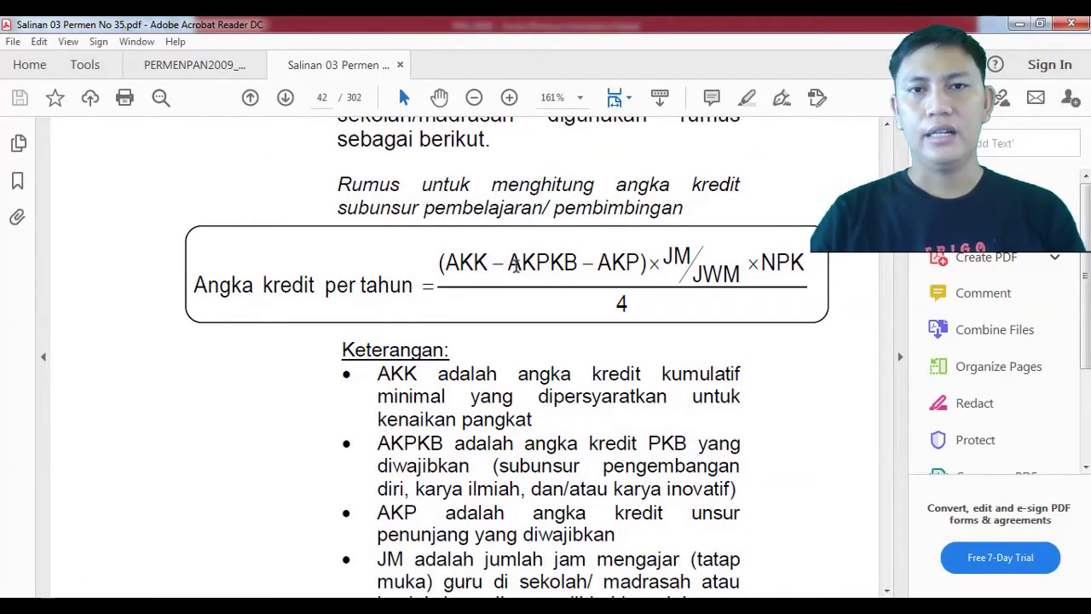
pyautogui.scroll(-1, 592, 266)
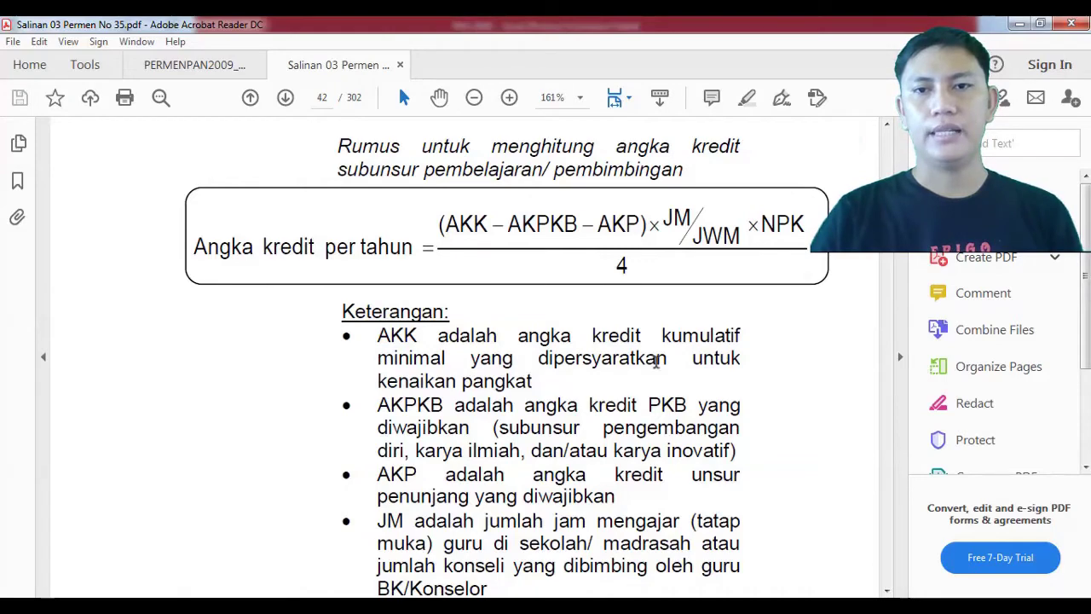
pyautogui.scroll(-1, 492, 383)
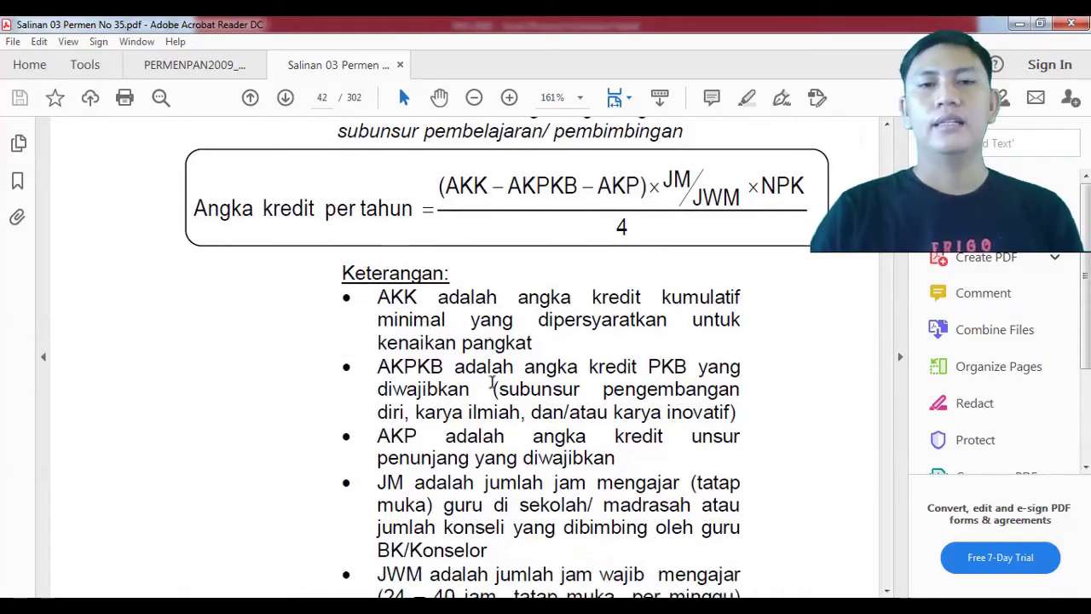
pyautogui.scroll(-1, 439, 380)
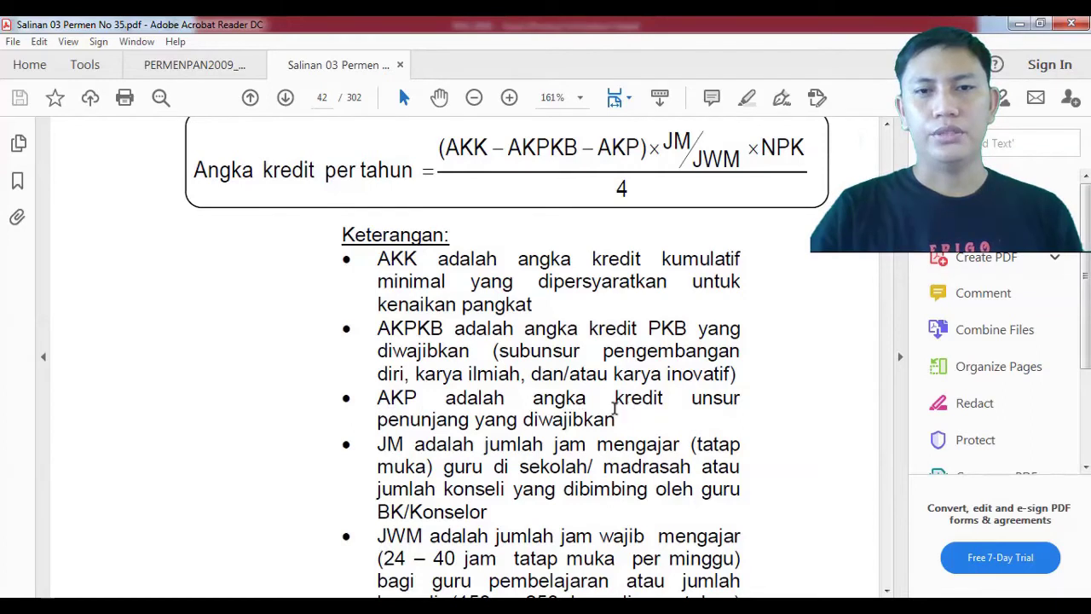
# Step: Read the remaining definitions below the annual credit formula on page 42, covering JM, JWM, NPK and the divisor 4
pyautogui.scroll(-1, 614, 409)
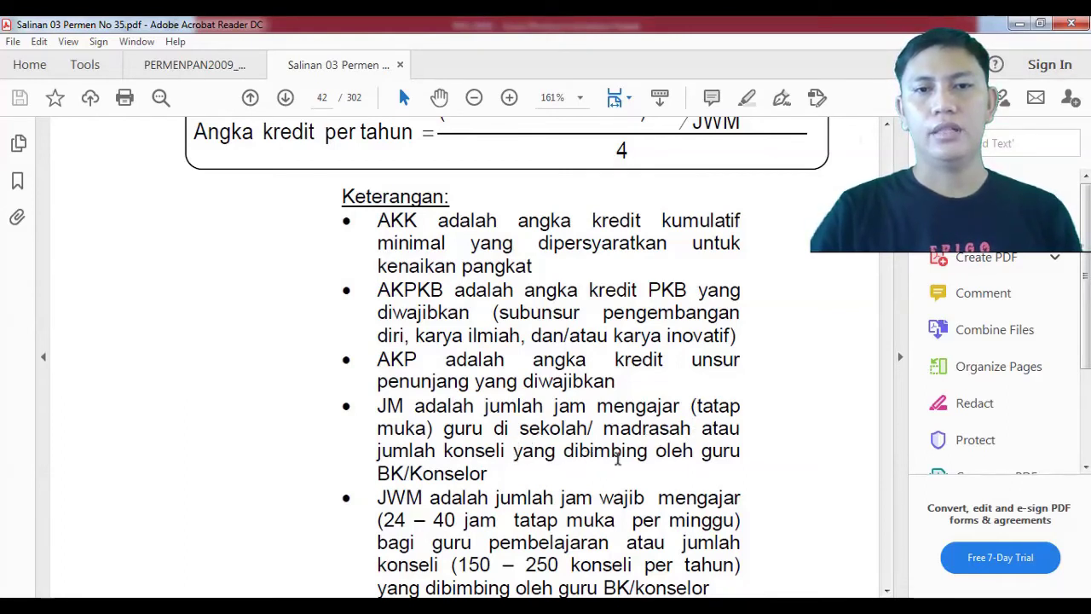
pyautogui.scroll(-1, 618, 459)
pyautogui.scroll(-1, 415, 459)
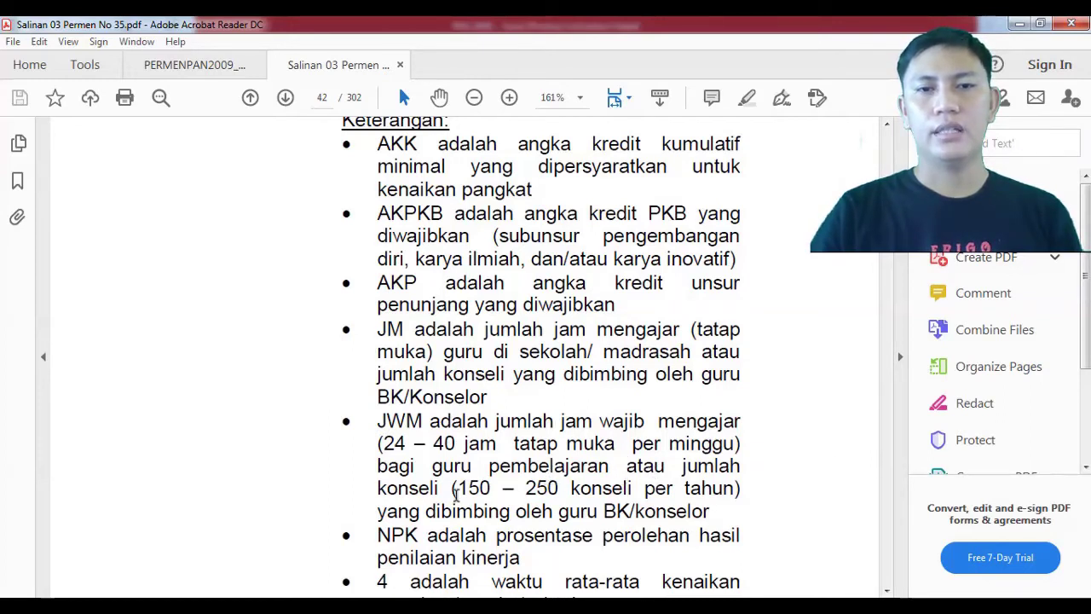
pyautogui.scroll(-1, 551, 480)
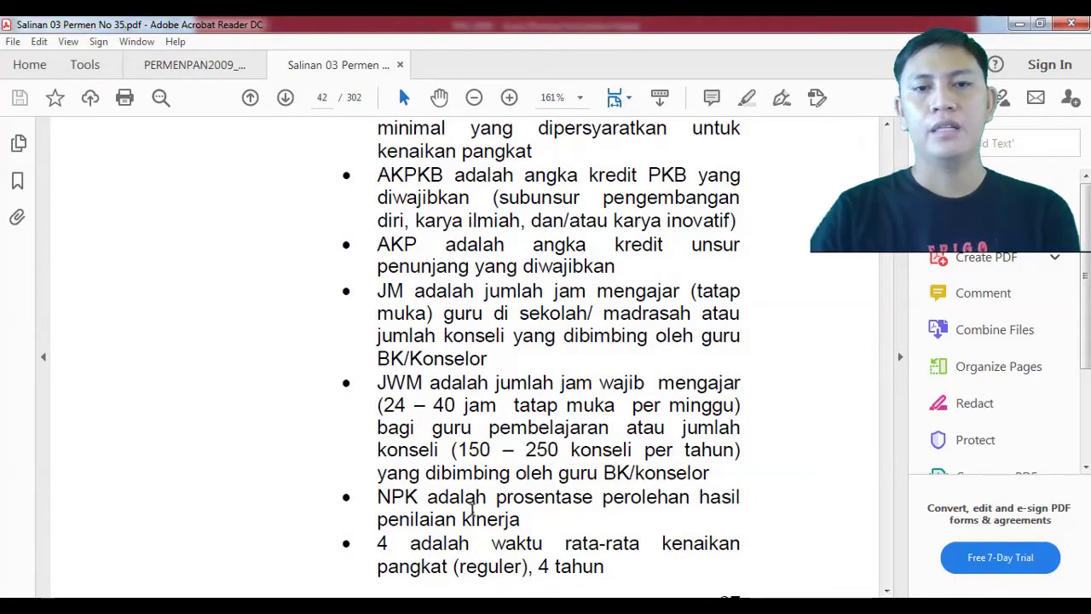
pyautogui.scroll(-1, 460, 520)
pyautogui.scroll(-1, 588, 463)
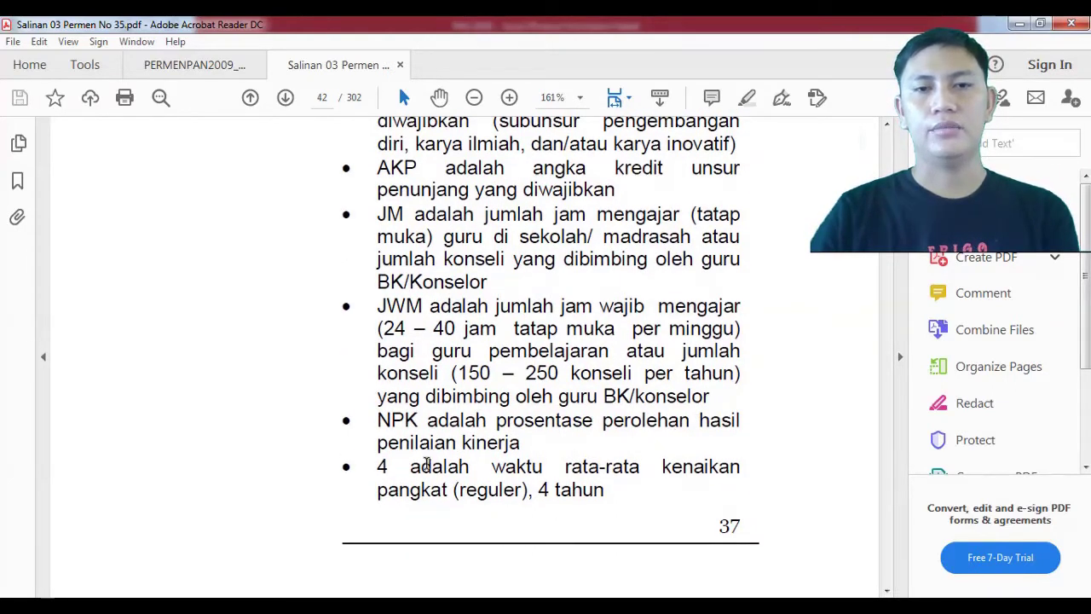
pyautogui.scroll(-1, 426, 460)
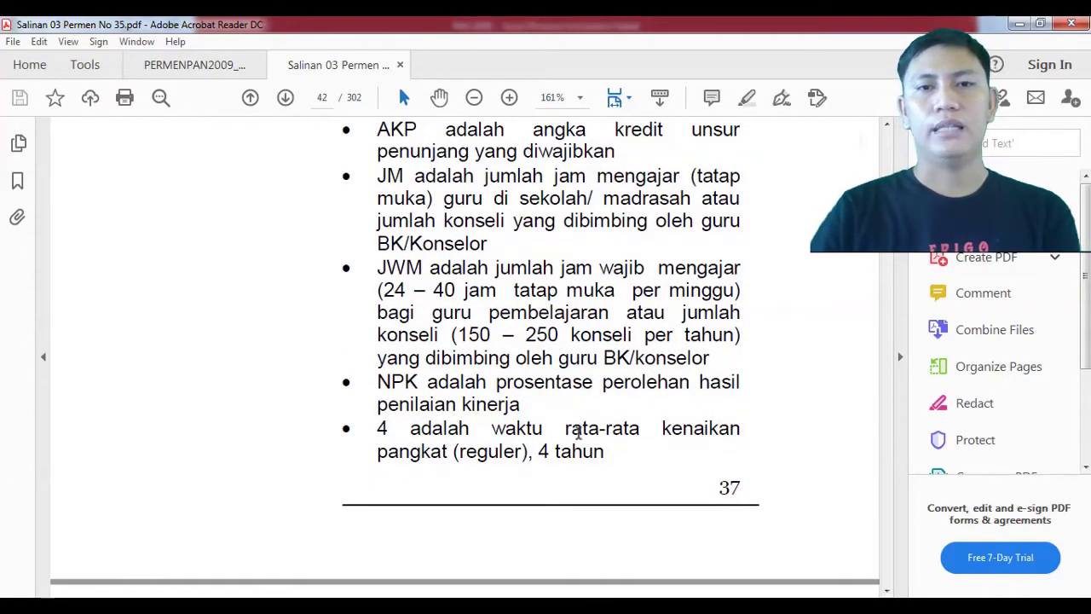
# Step: Look back at the annual credit formula, glance at PERMENPAN2009_016.pdf, and return to the formula in Salinan 03 Permen No 35.pdf
pyautogui.scroll(10, 578, 435)
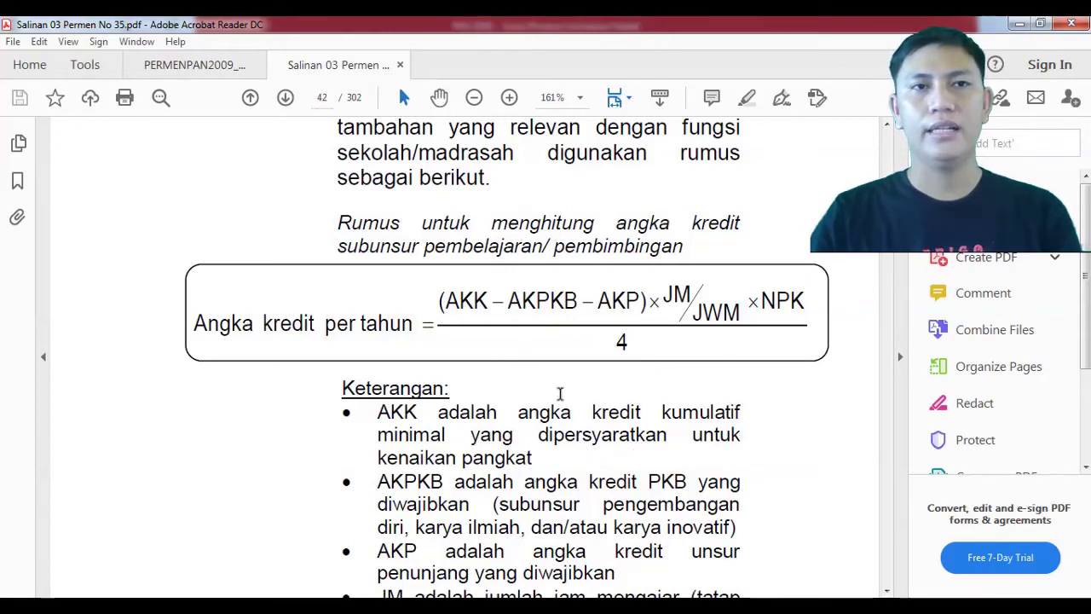
pyautogui.click(209, 69)
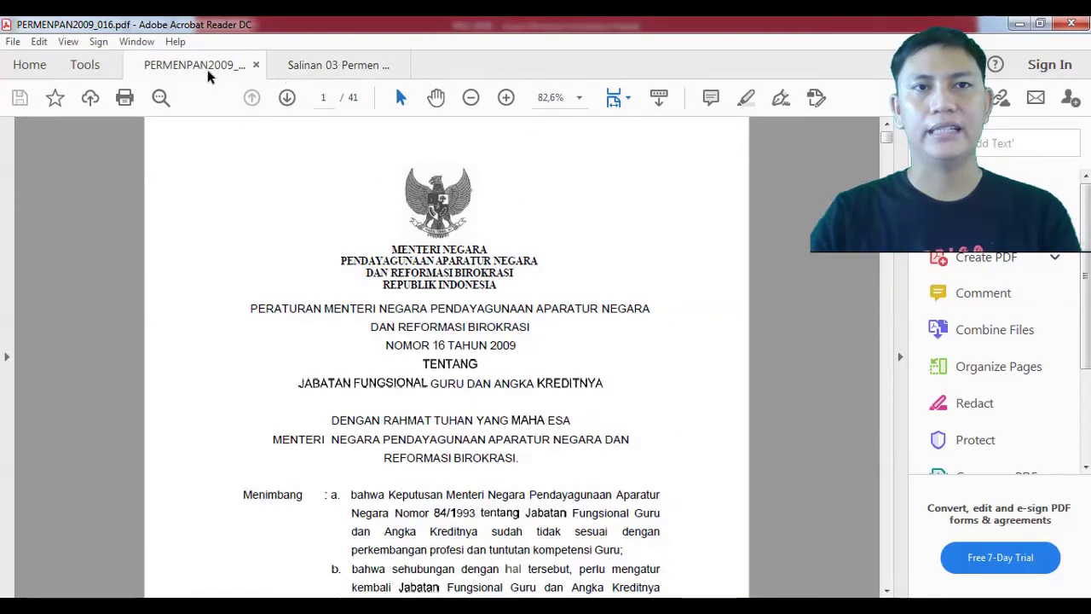
pyautogui.click(357, 72)
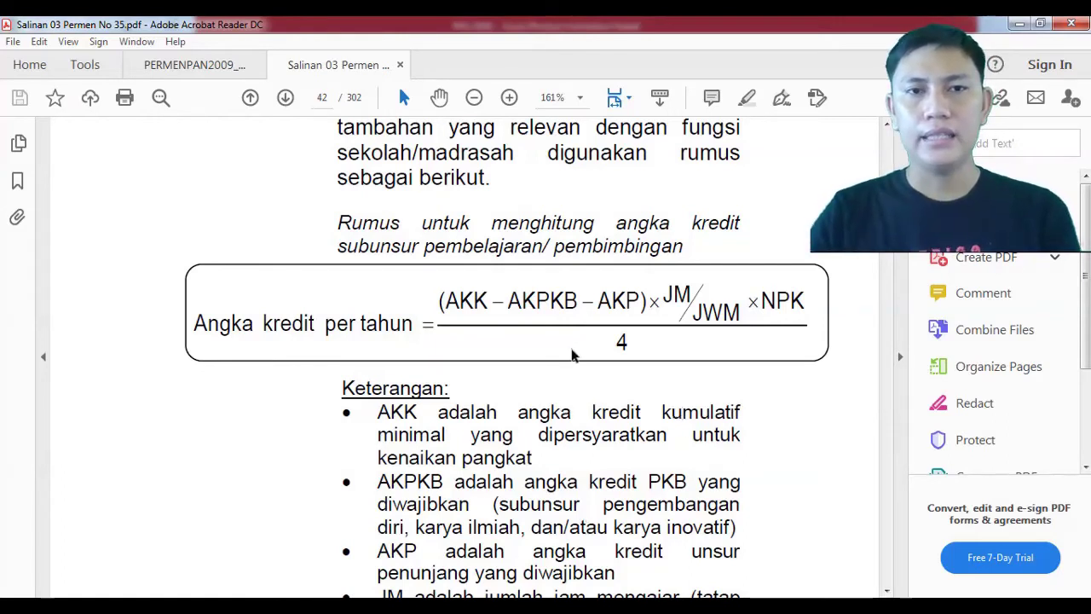
pyautogui.scroll(-1, 386, 321)
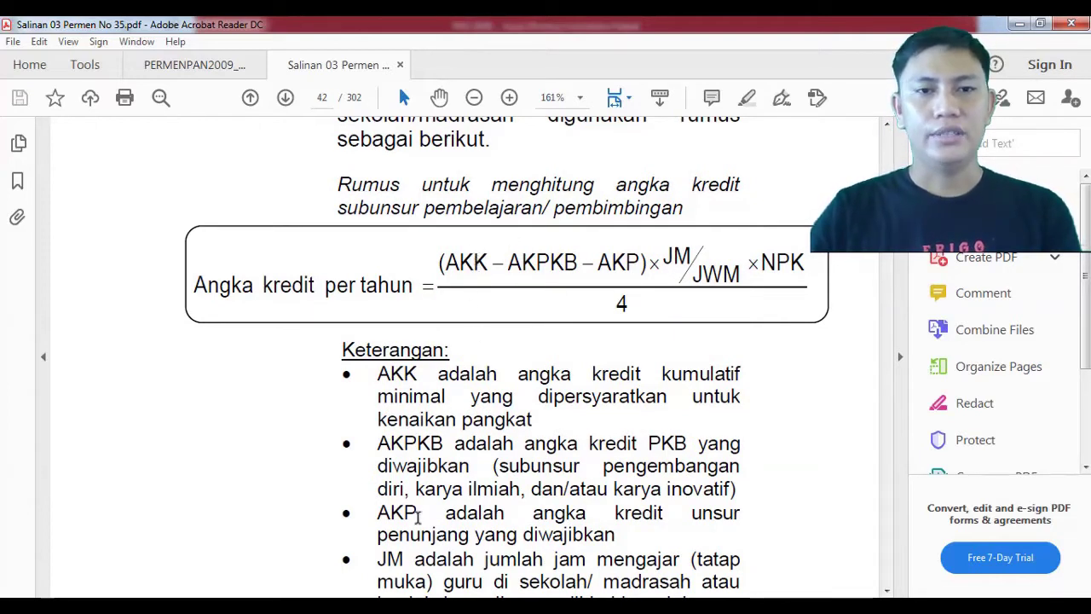
pyautogui.click(144, 607)
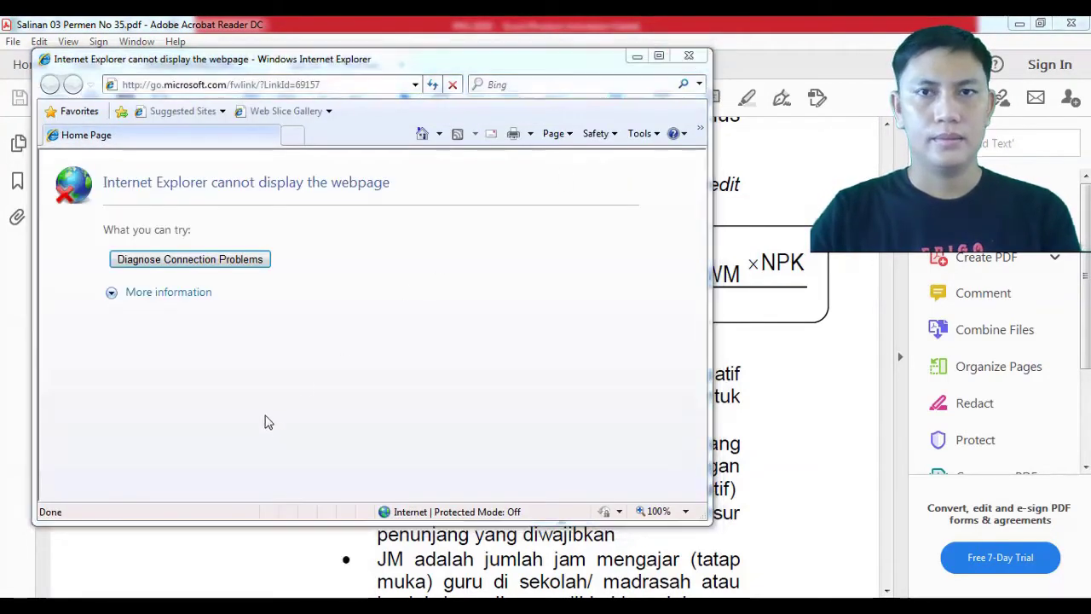
pyautogui.click(597, 158)
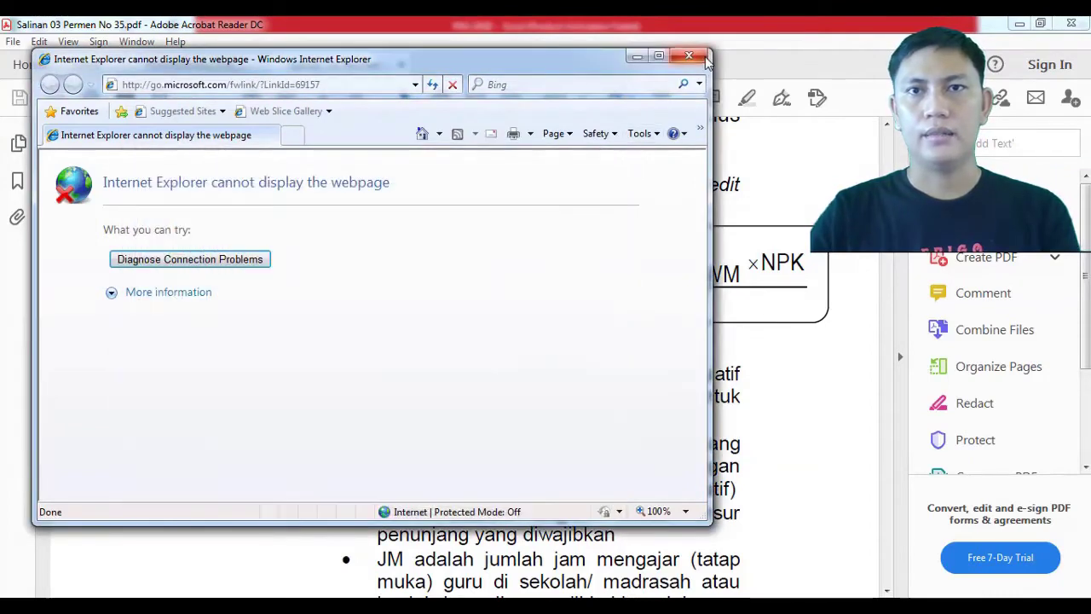
pyautogui.click(689, 55)
# Step: Switch to Windows Explorer, go up to the BAHAN MEMBUAT SKP folder and open the "kebutuhan angka kredit" image
pyautogui.click(120, 607)
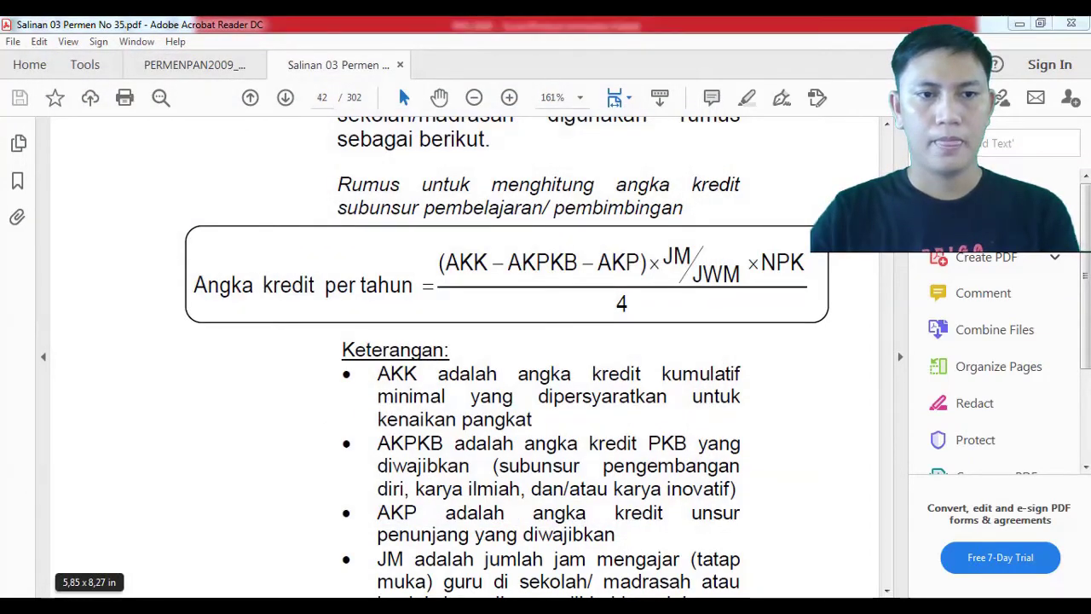
pyautogui.click(232, 538)
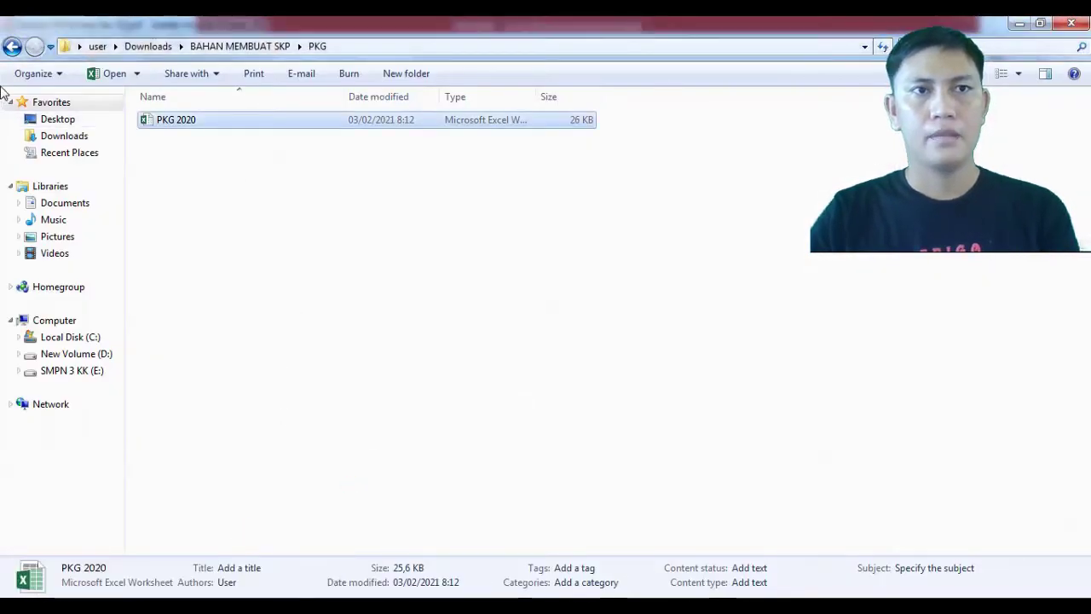
pyautogui.click(11, 48)
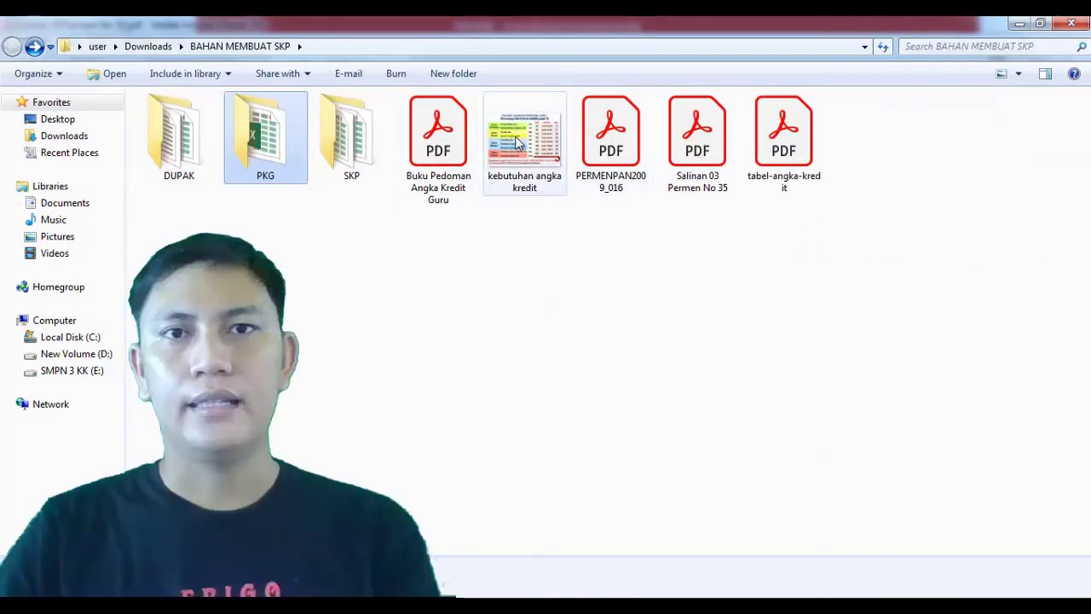
pyautogui.click(517, 143)
pyautogui.doubleClick(517, 143)
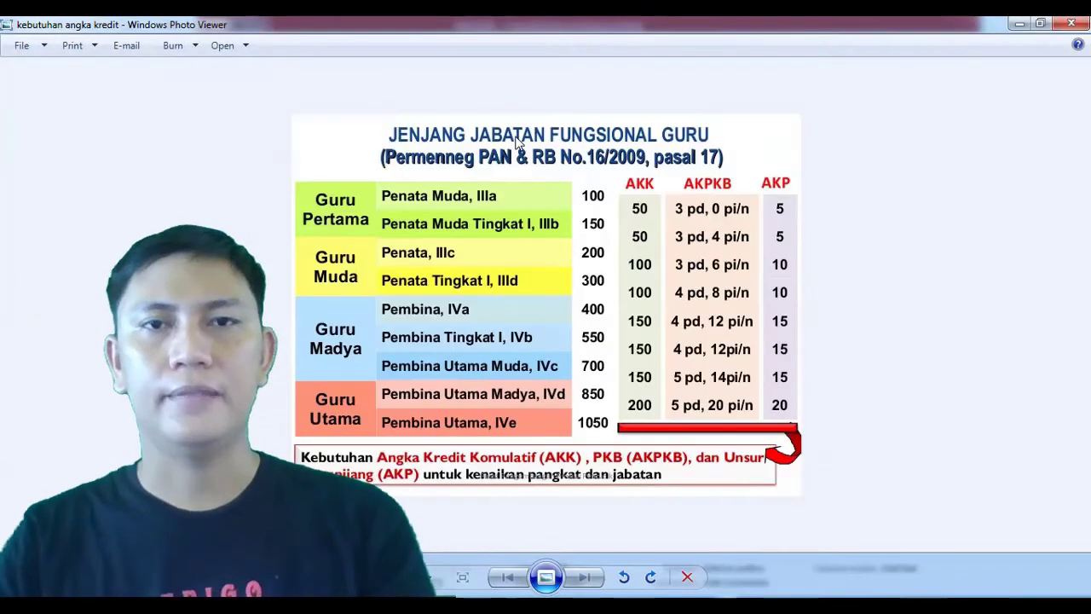
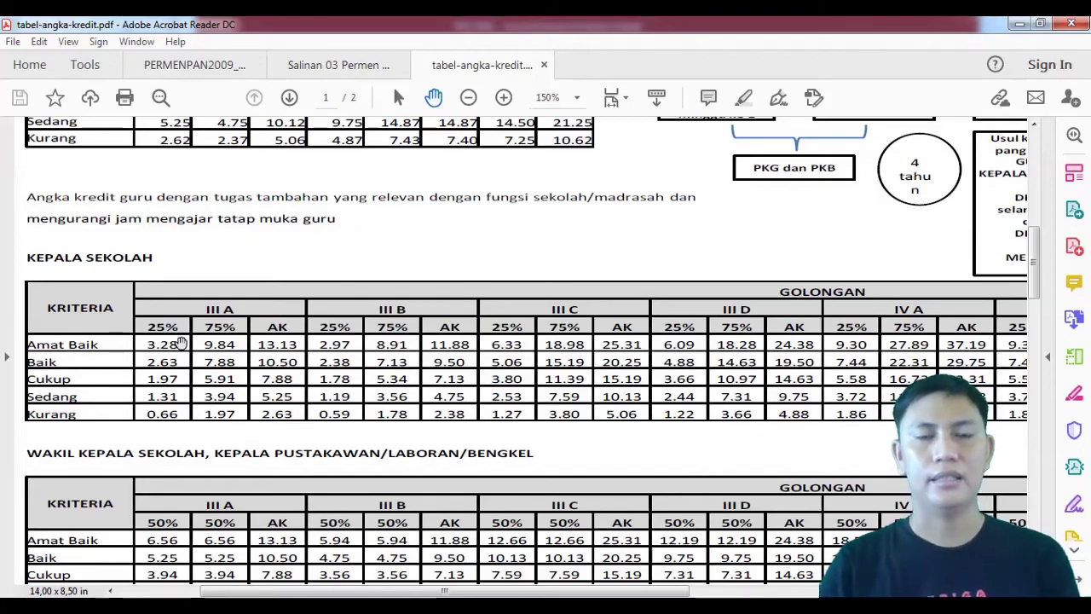
# Step: Examine the KEPALA SEKOLAH credit table in tabel-angka-kredit.pdf across its rank groups, with the 25%, 75% and AK columns
pyautogui.moveTo(298, 263); pyautogui.dragTo(295, 209)
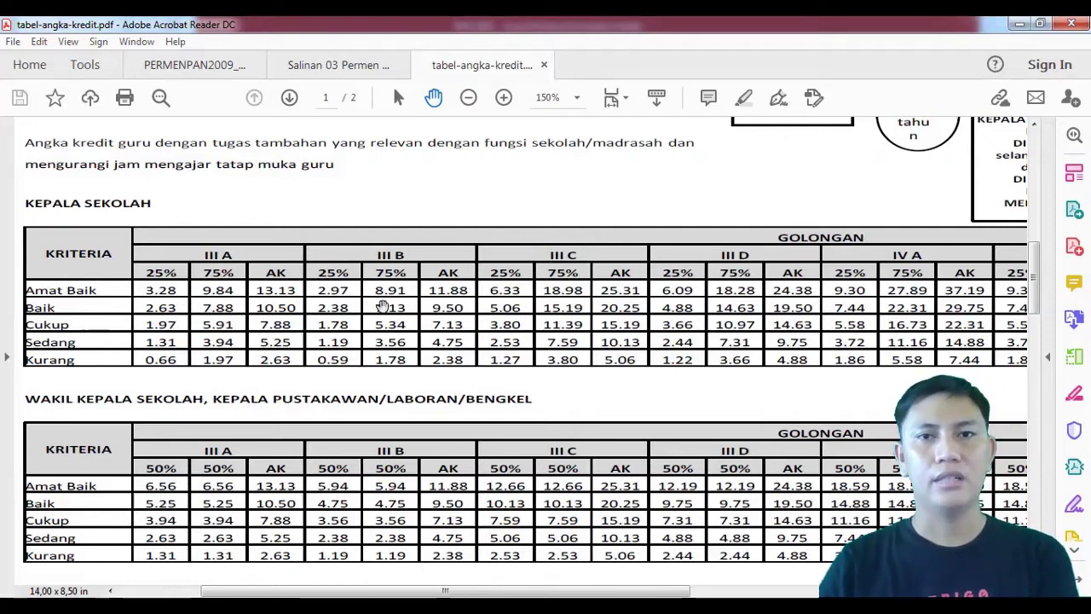
pyautogui.moveTo(602, 205); pyautogui.dragTo(461, 205)
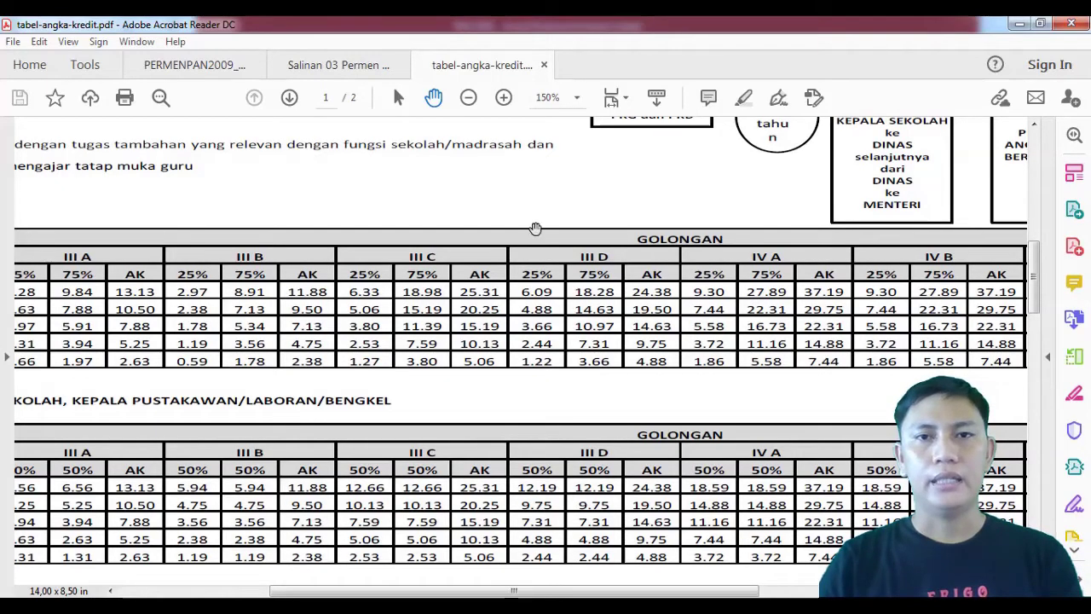
pyautogui.moveTo(528, 205); pyautogui.dragTo(754, 204)
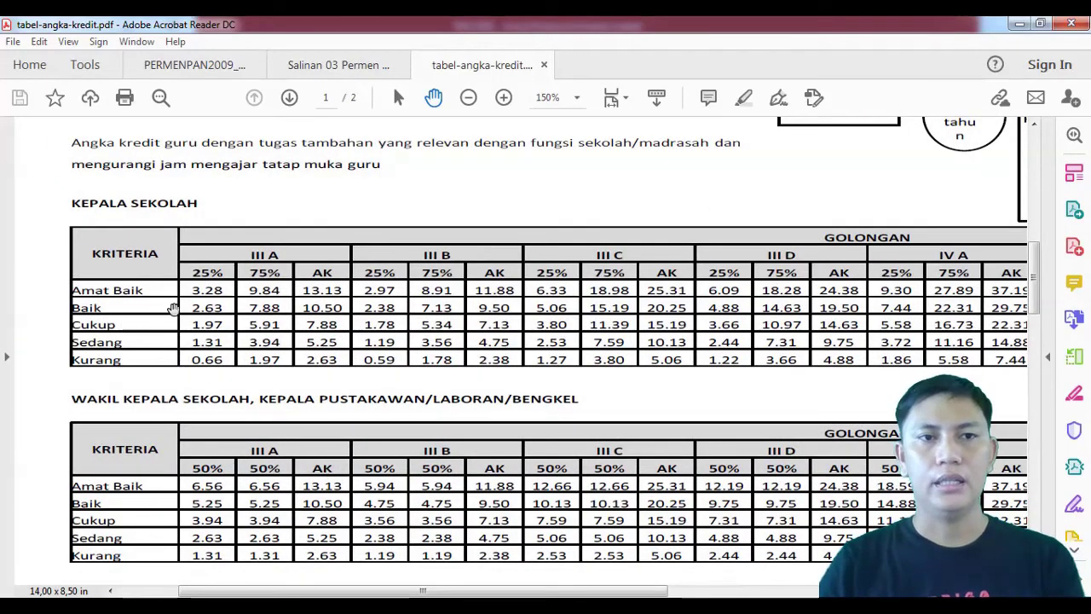
pyautogui.moveTo(538, 193); pyautogui.dragTo(239, 213)
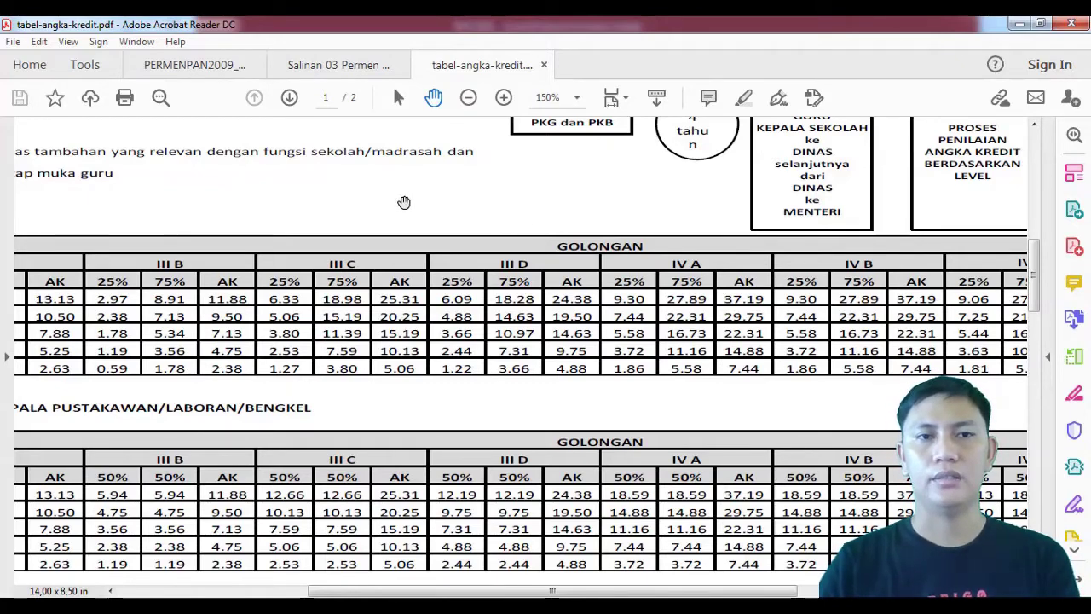
pyautogui.moveTo(404, 202); pyautogui.dragTo(552, 83)
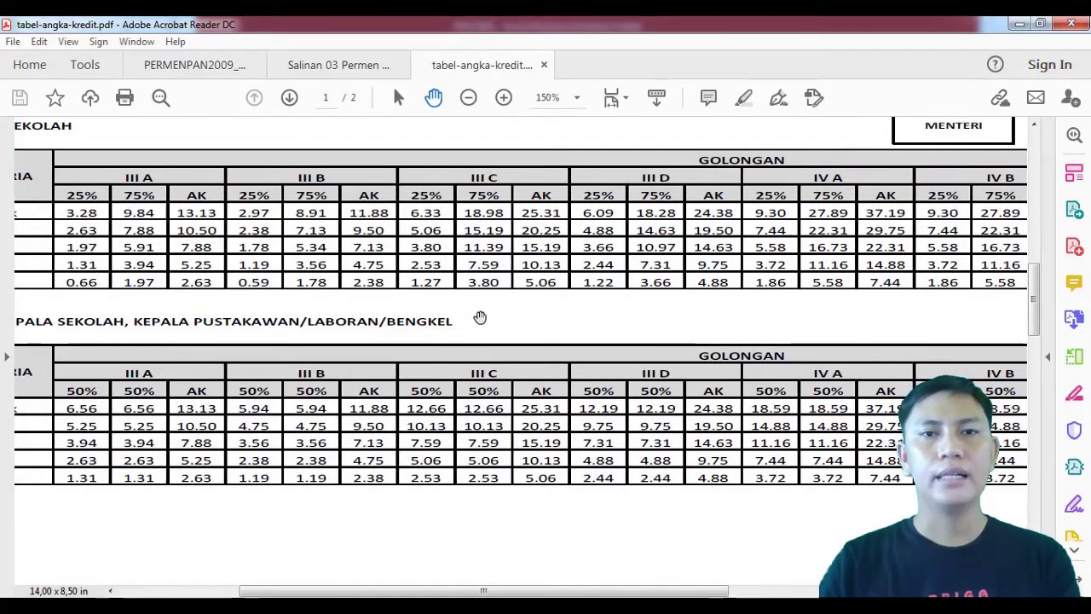
# Step: Examine the 50%/50% credit table for WAKIL KEPALA SEKOLAH, KEPALA PUSTAKAWAN/LABORAN/BENGKEL
pyautogui.moveTo(483, 316); pyautogui.dragTo(634, 212)
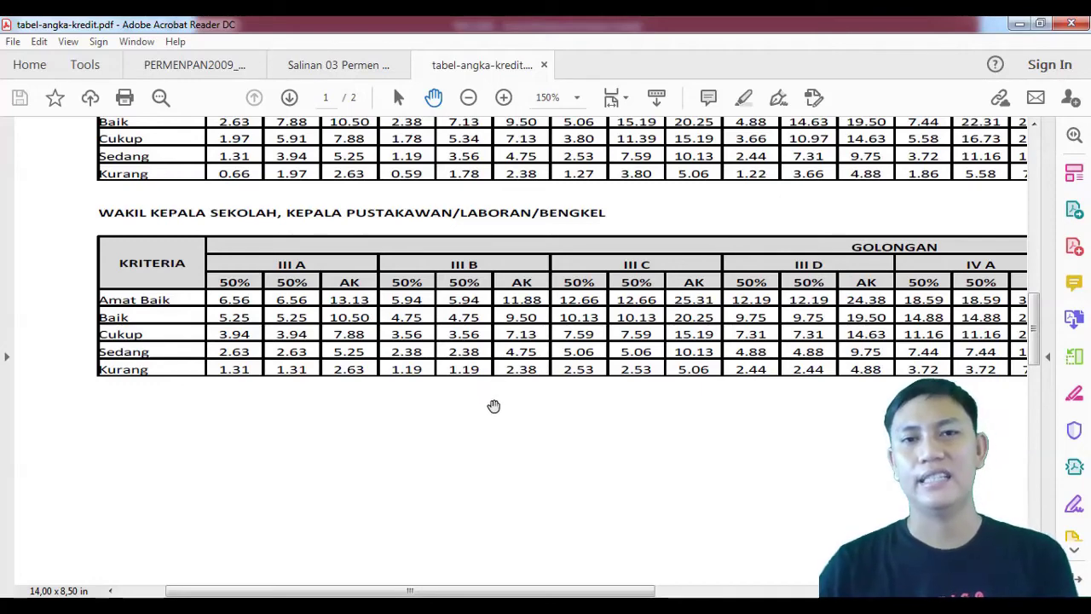
pyautogui.moveTo(490, 380); pyautogui.dragTo(478, 312)
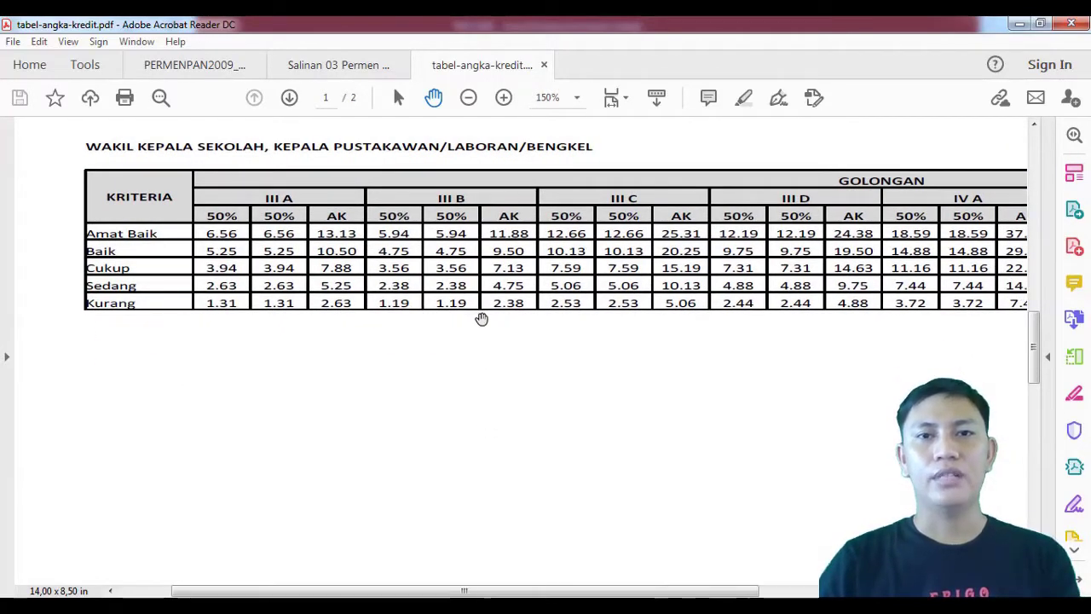
pyautogui.scroll(-2, 482, 318)
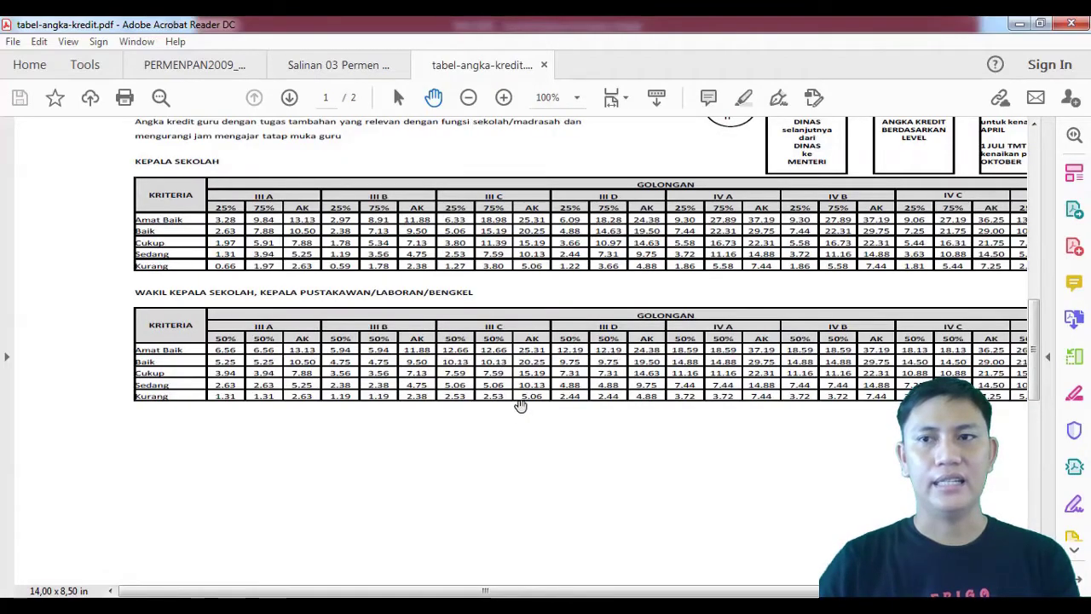
# Step: Compare the page 2 credit tables "Penugasan satu tahun" (5%) and "Penugasan kurang satu tahun" (2%) for duties that do not reduce teaching hours
pyautogui.scroll(-3, 518, 401)
pyautogui.moveTo(526, 299); pyautogui.dragTo(634, 240)
pyautogui.scroll(2, 494, 268)
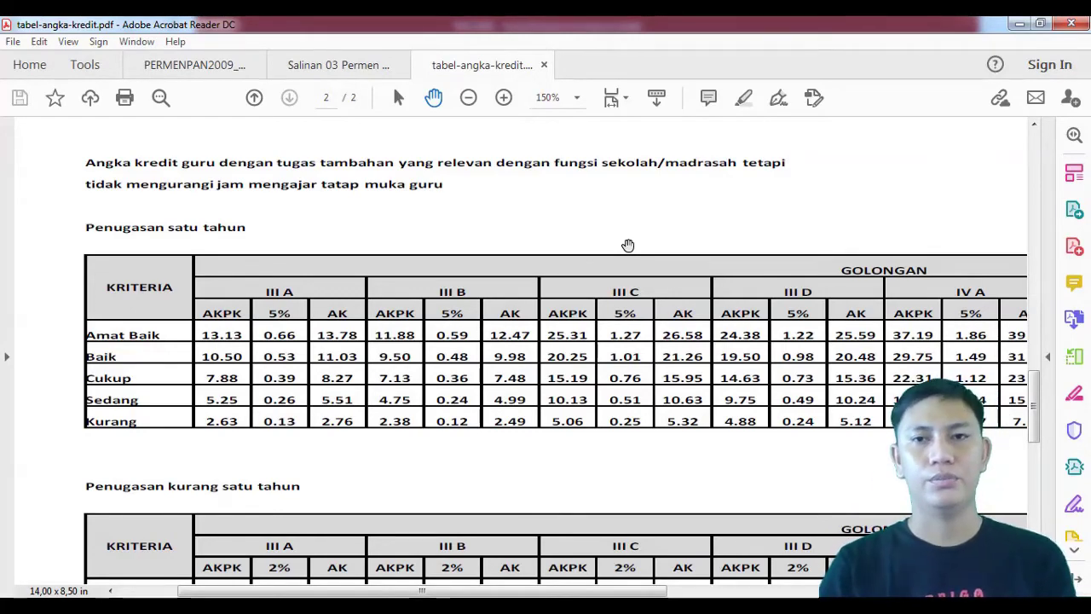
pyautogui.moveTo(602, 245); pyautogui.dragTo(591, 190)
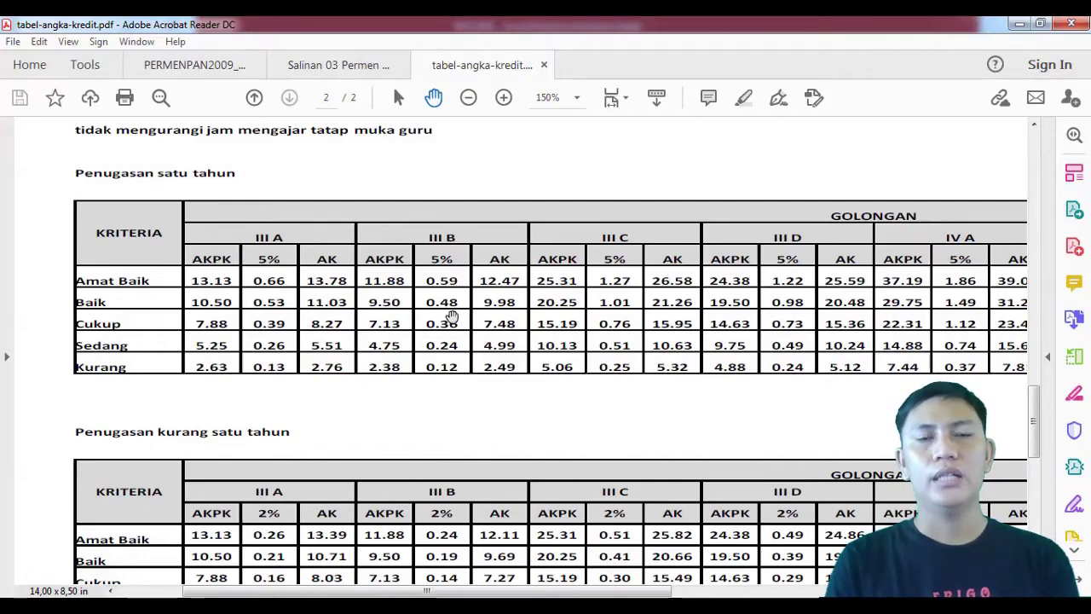
pyautogui.moveTo(433, 428); pyautogui.dragTo(432, 302)
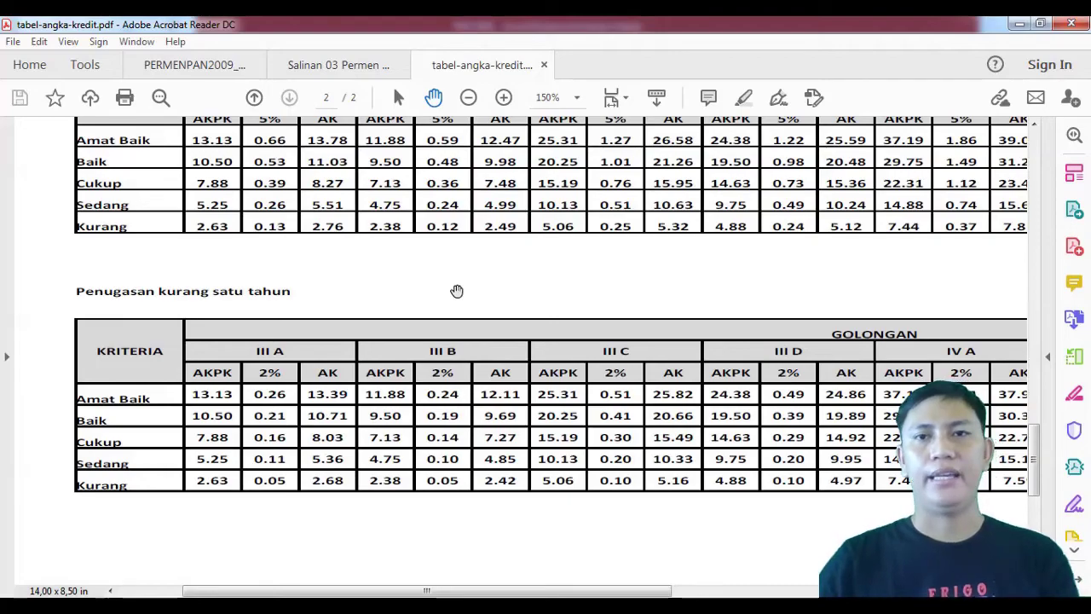
pyautogui.moveTo(457, 291); pyautogui.dragTo(421, 395)
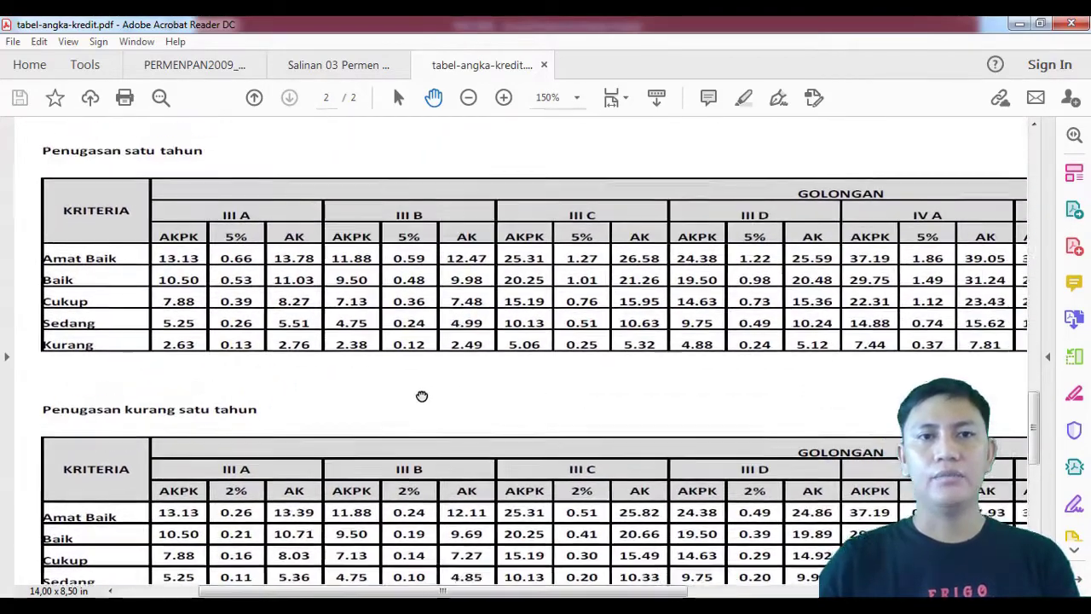
pyautogui.moveTo(512, 156); pyautogui.dragTo(519, 263)
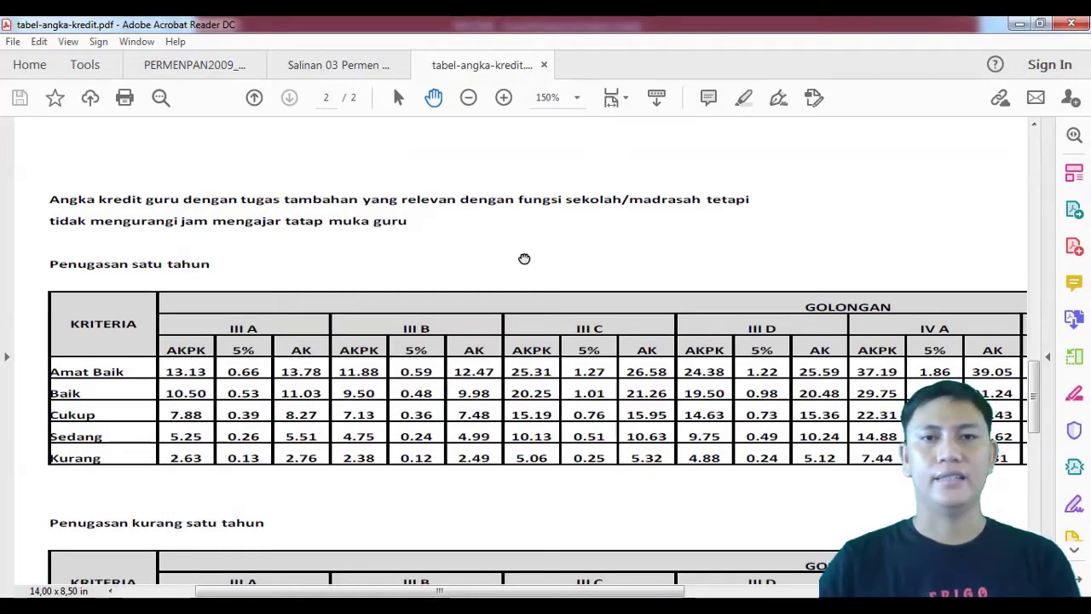
pyautogui.moveTo(523, 259); pyautogui.dragTo(522, 139)
pyautogui.moveTo(560, 381); pyautogui.dragTo(558, 352)
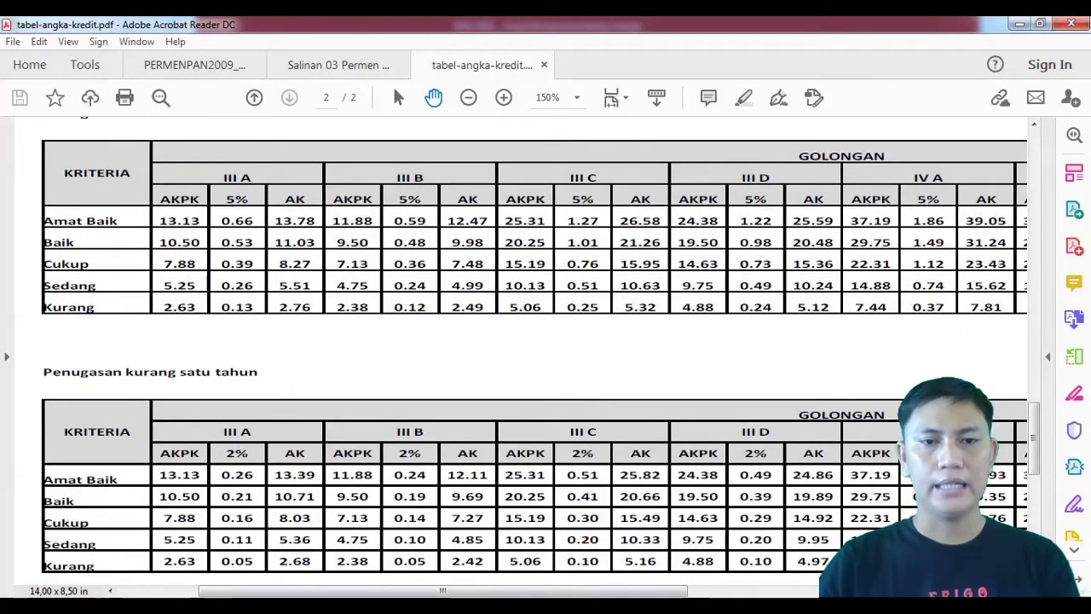
# Step: Switch to the BAHAN MEMBUAT SKP folder, open the 2020 SKP workbook from its SKP subfolder and view the activity rows on NILAI CAPAIAN SKP
pyautogui.moveTo(191, 607)
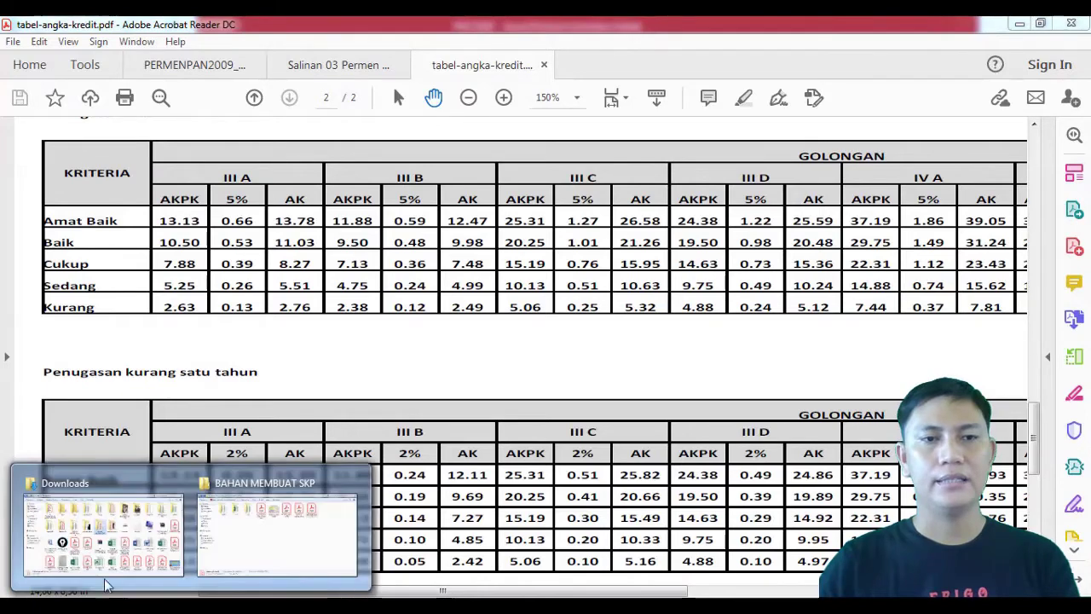
pyautogui.click(238, 548)
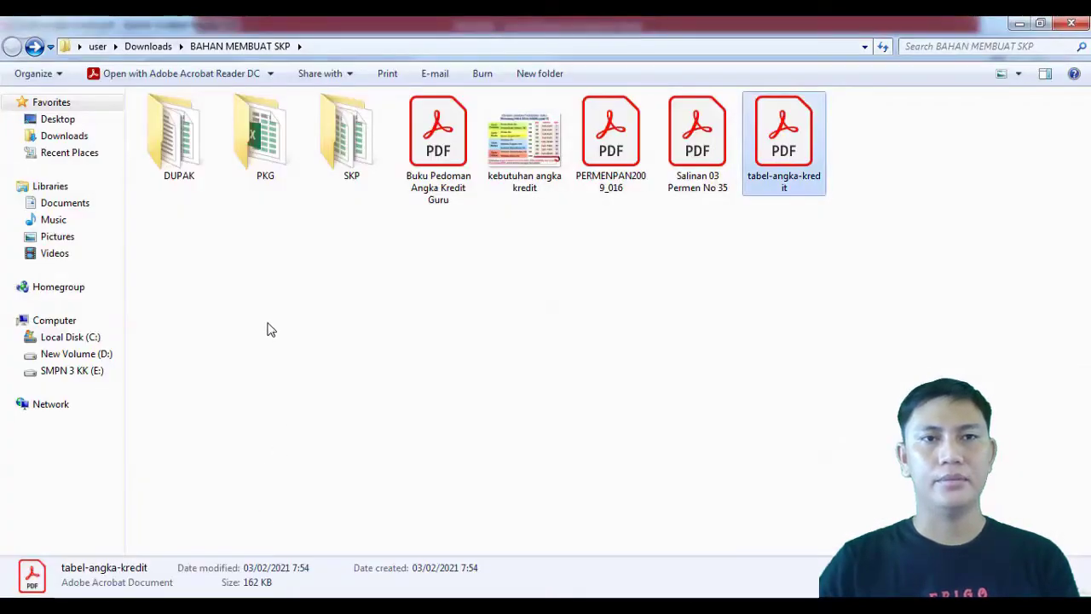
pyautogui.doubleClick(356, 171)
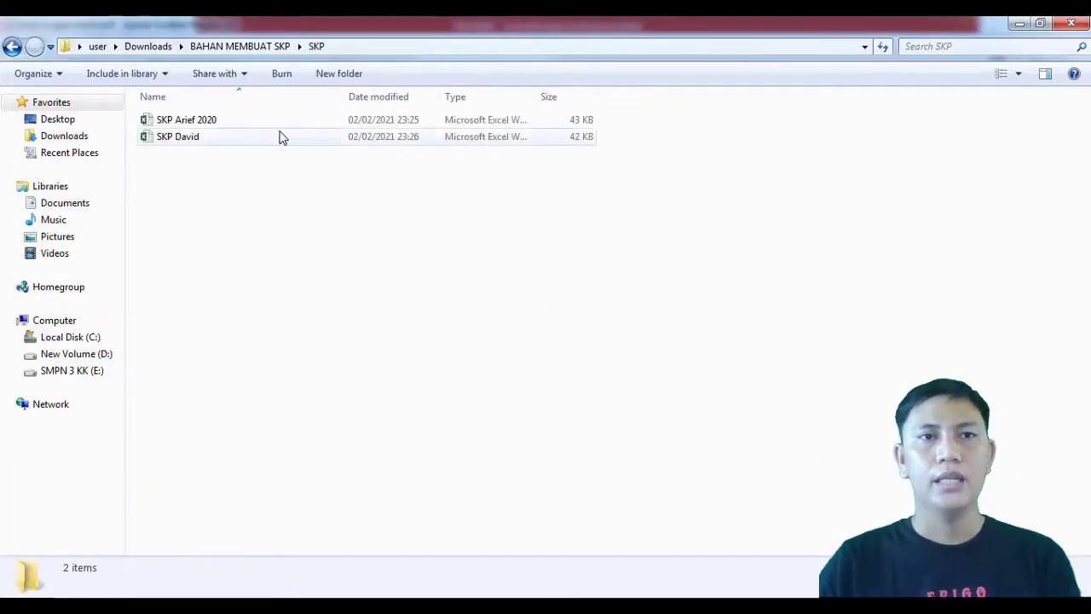
pyautogui.doubleClick(252, 123)
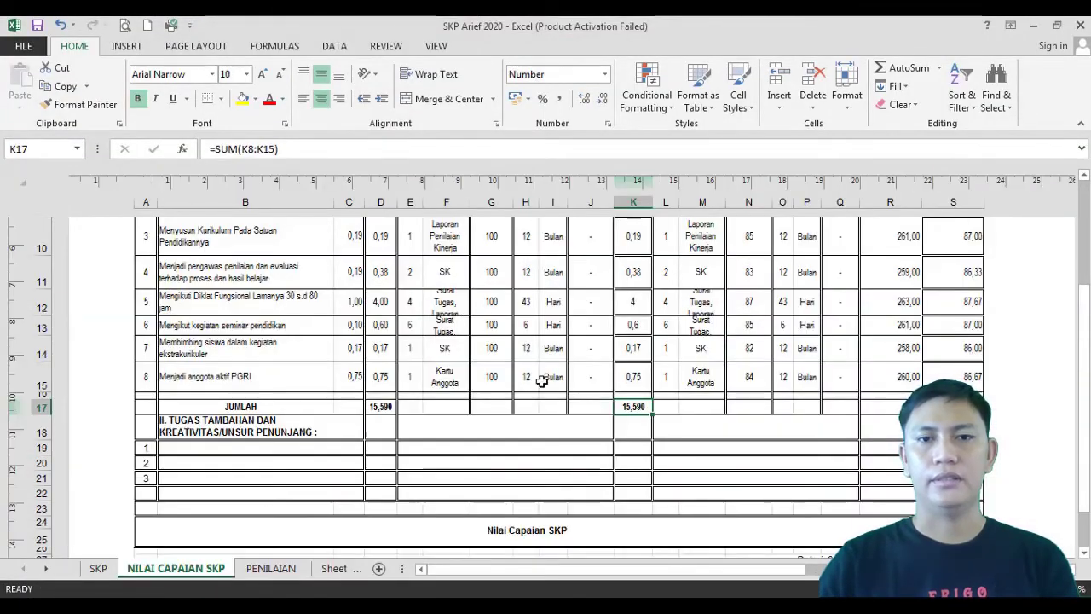
pyautogui.scroll(1, 758, 439)
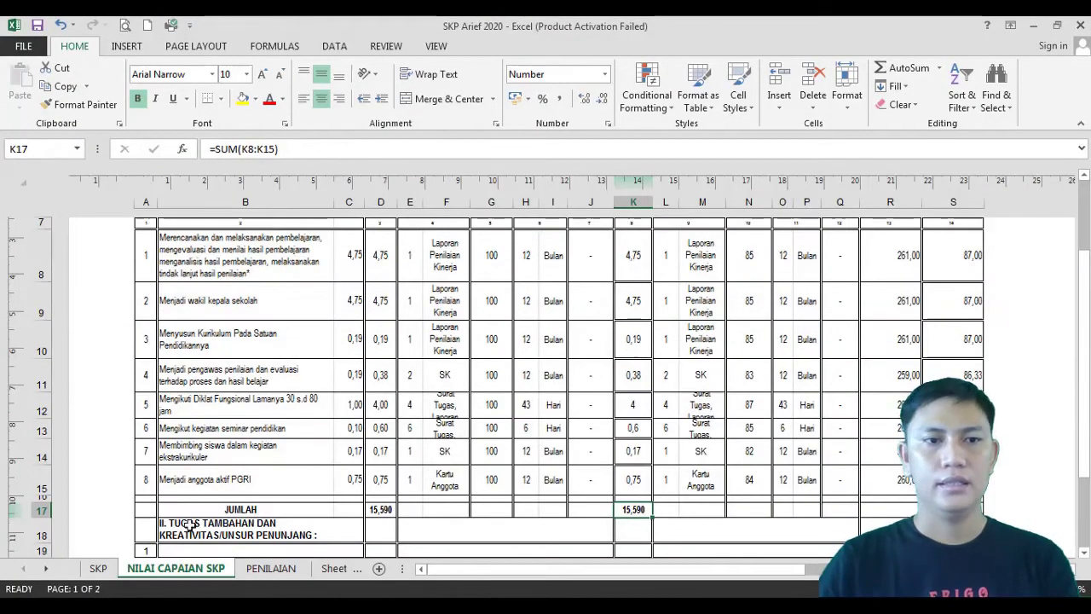
# Step: Open the SKP sheet and examine the FORMULIR SASARAN KERJA header with the assessor and assessed civil servant details
pyautogui.click(109, 570)
pyautogui.scroll(3, 443, 383)
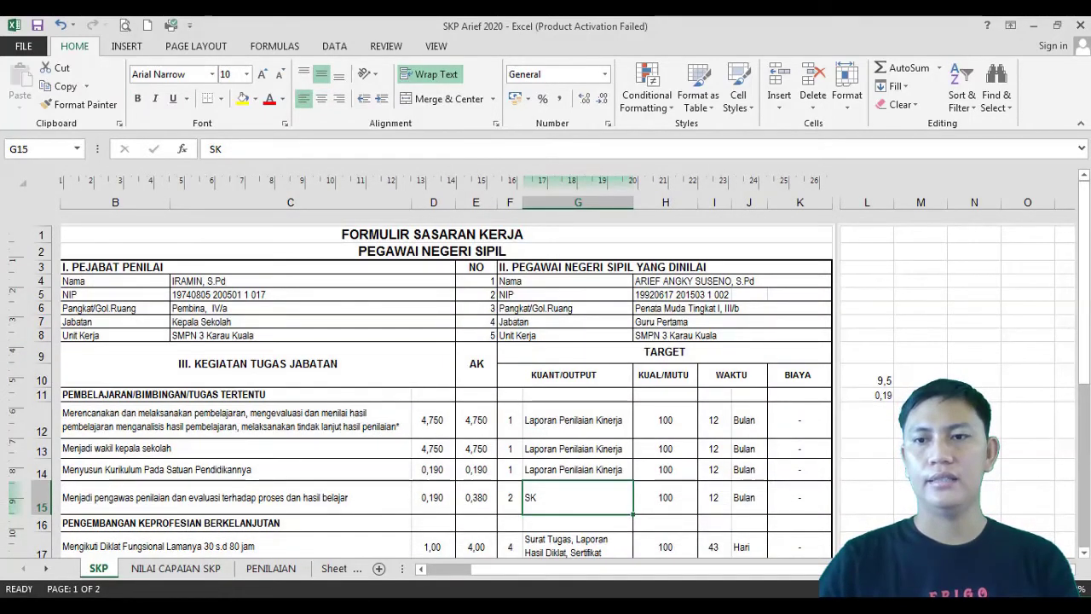
pyautogui.scroll(1, 568, 387)
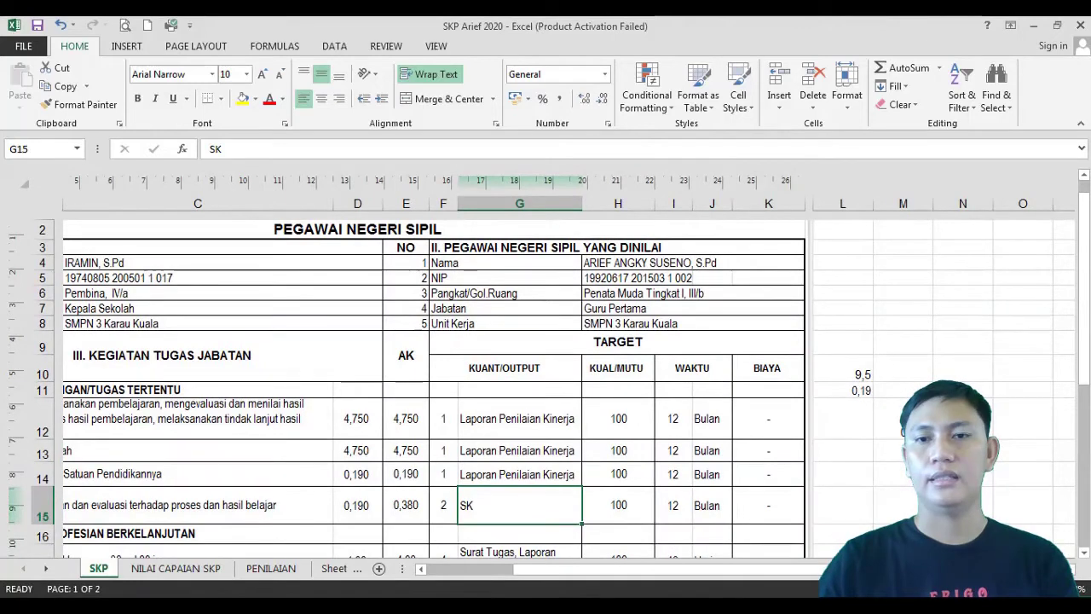
pyautogui.hscroll(-2, 322, 345)
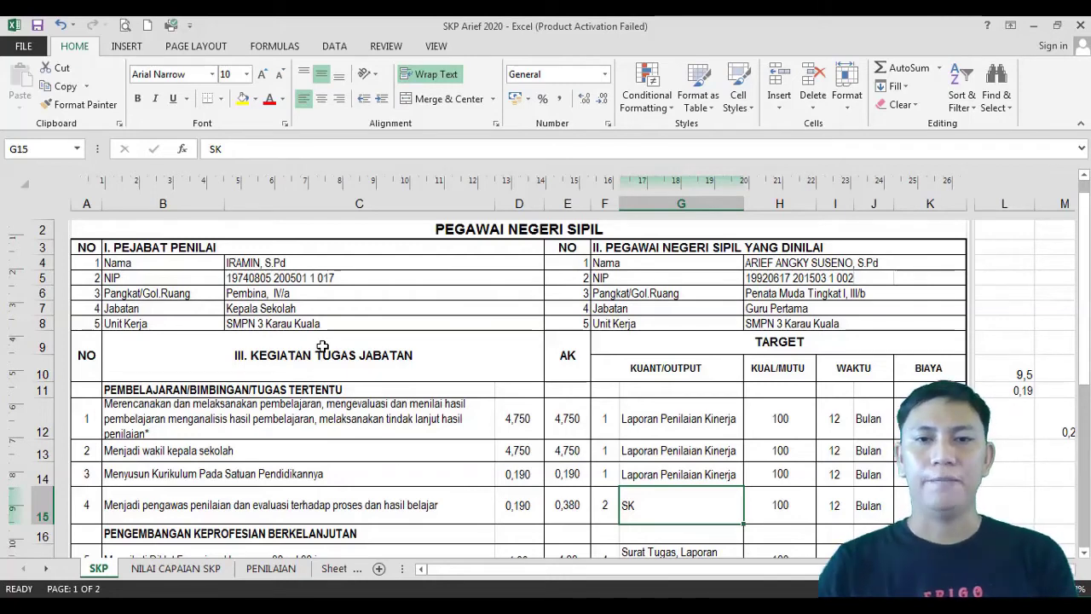
pyautogui.scroll(-1, 379, 388)
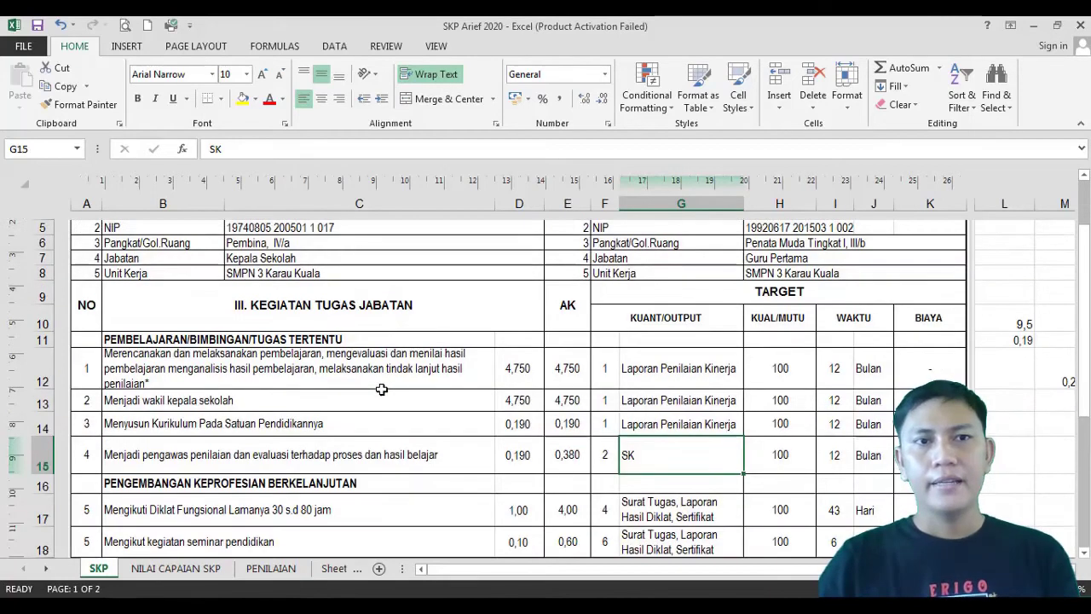
pyautogui.scroll(1, 381, 388)
pyautogui.scroll(1, 447, 315)
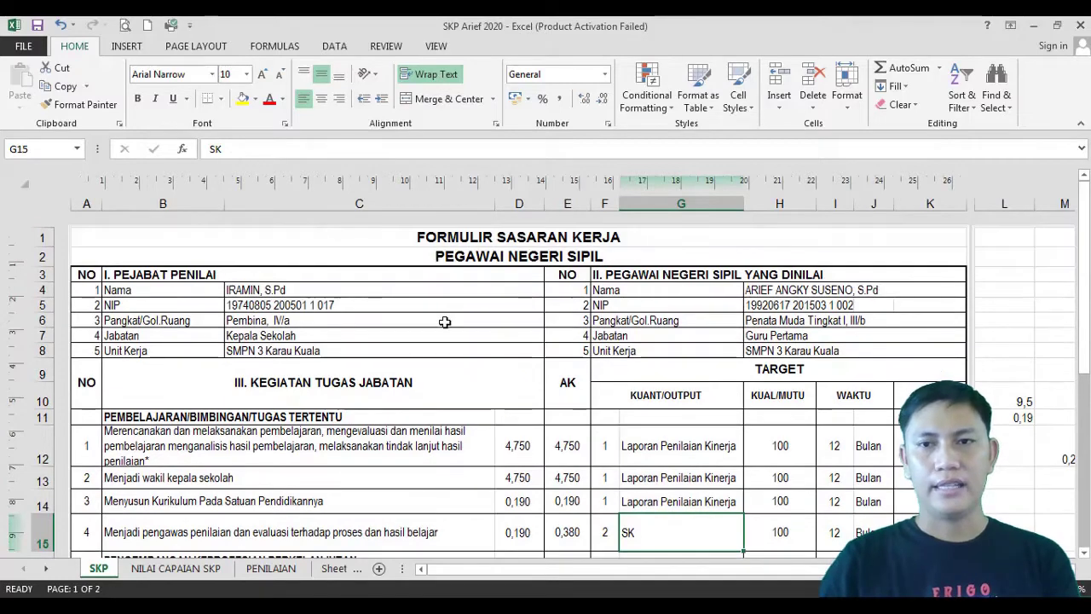
pyautogui.scroll(-1, 473, 326)
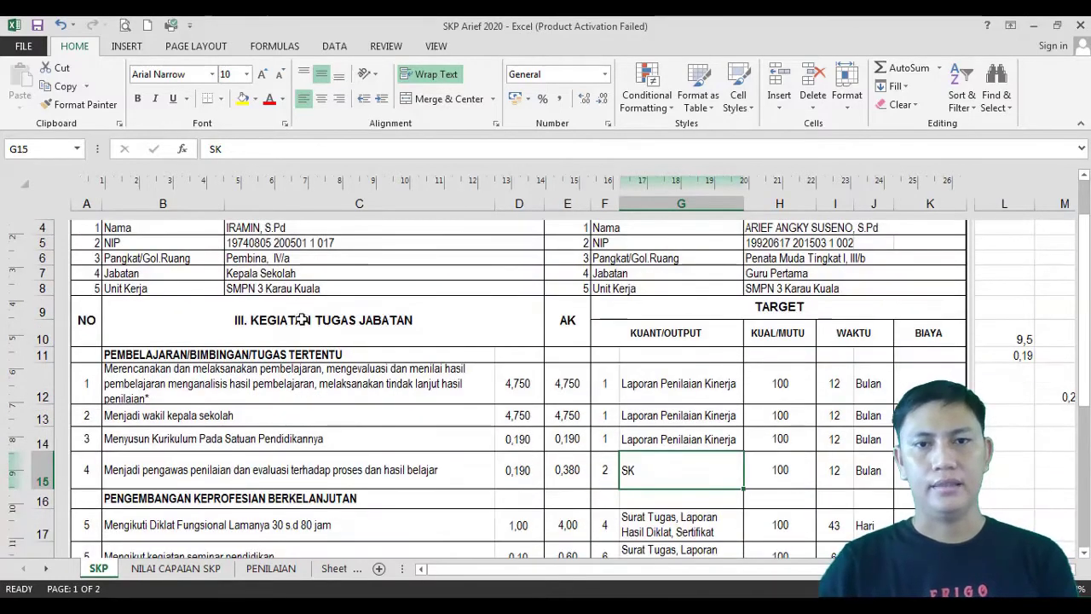
# Step: Examine the KEGIATAN TUGAS JABATAN list from the first teaching activity down to JUMLAH, including the AK and TARGET columns
pyautogui.click(331, 383)
pyautogui.scroll(1, 494, 380)
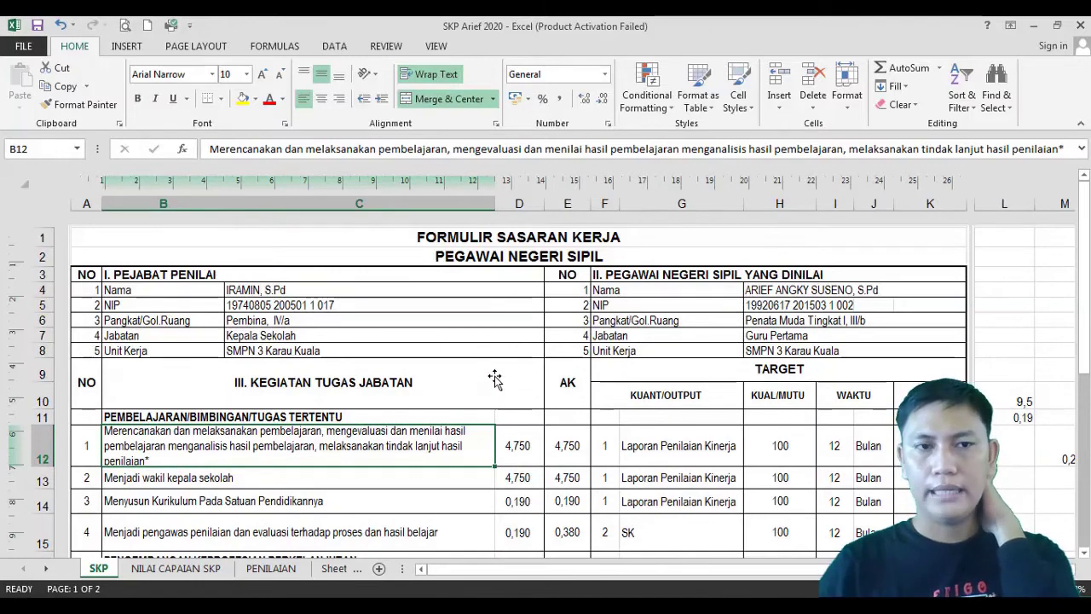
pyautogui.scroll(-1, 494, 379)
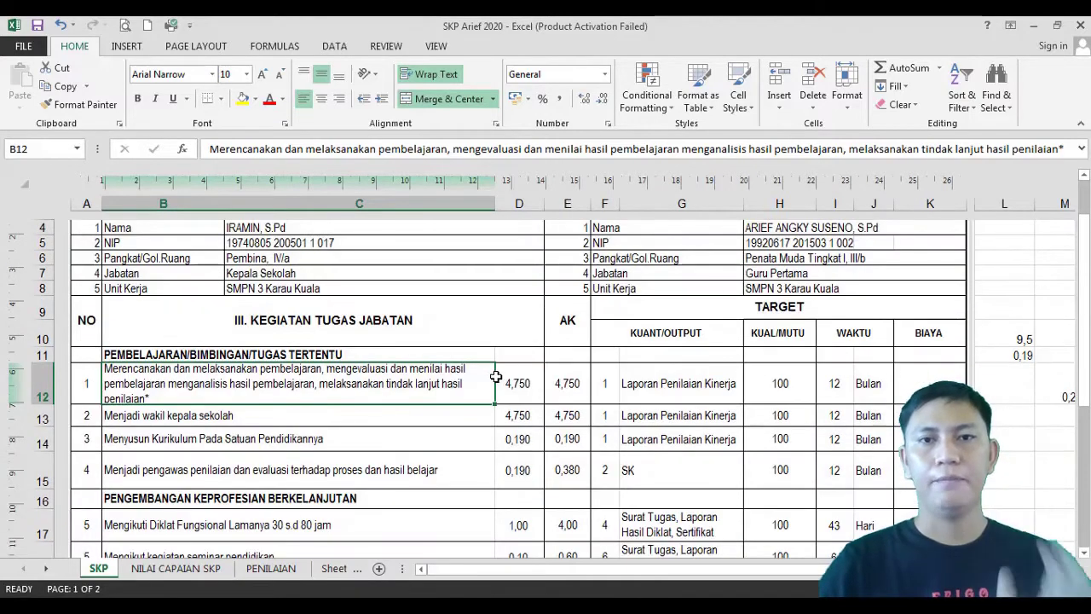
pyautogui.scroll(1, 495, 380)
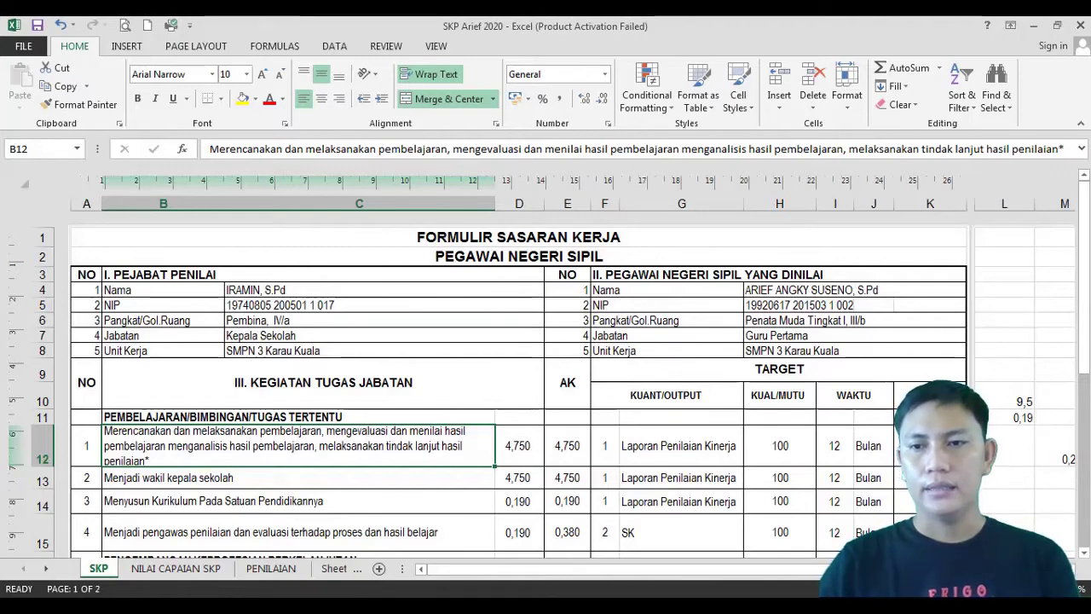
pyautogui.scroll(3, 545, 392)
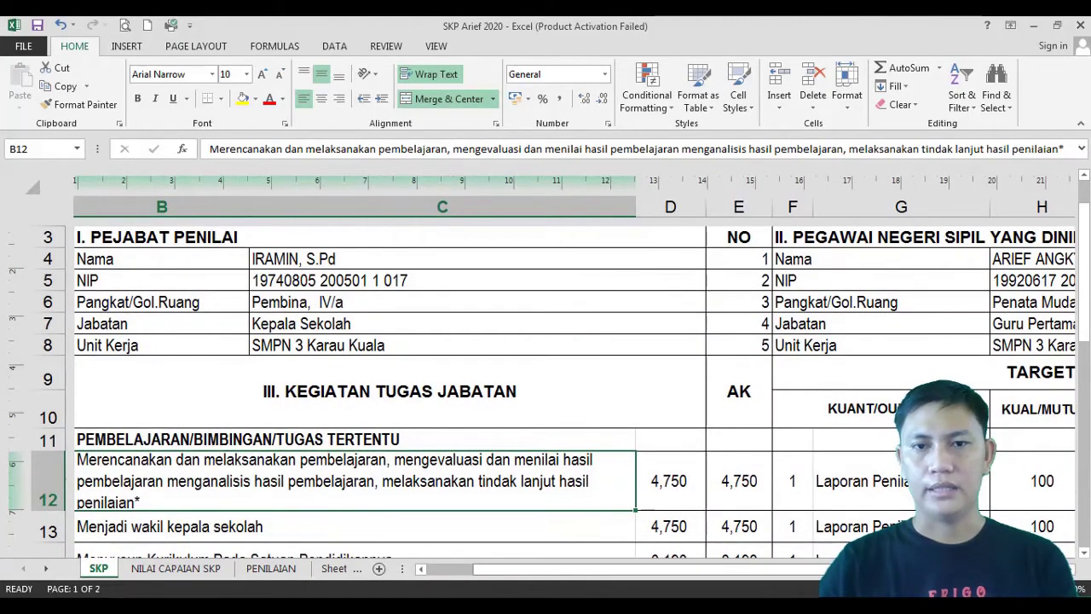
pyautogui.scroll(-4, 567, 430)
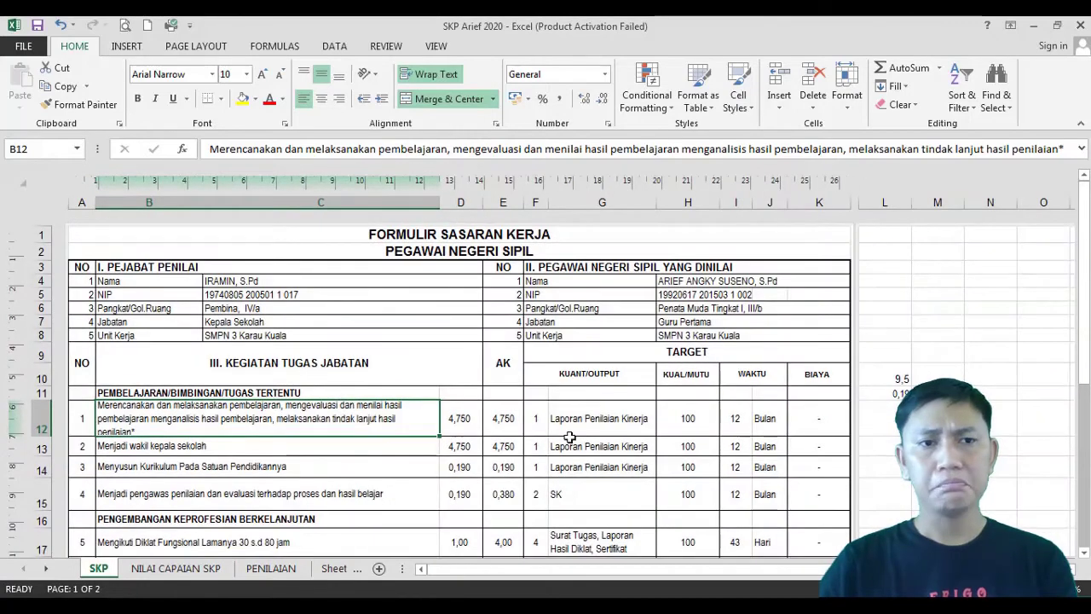
pyautogui.scroll(-2, 566, 431)
pyautogui.scroll(-1, 567, 430)
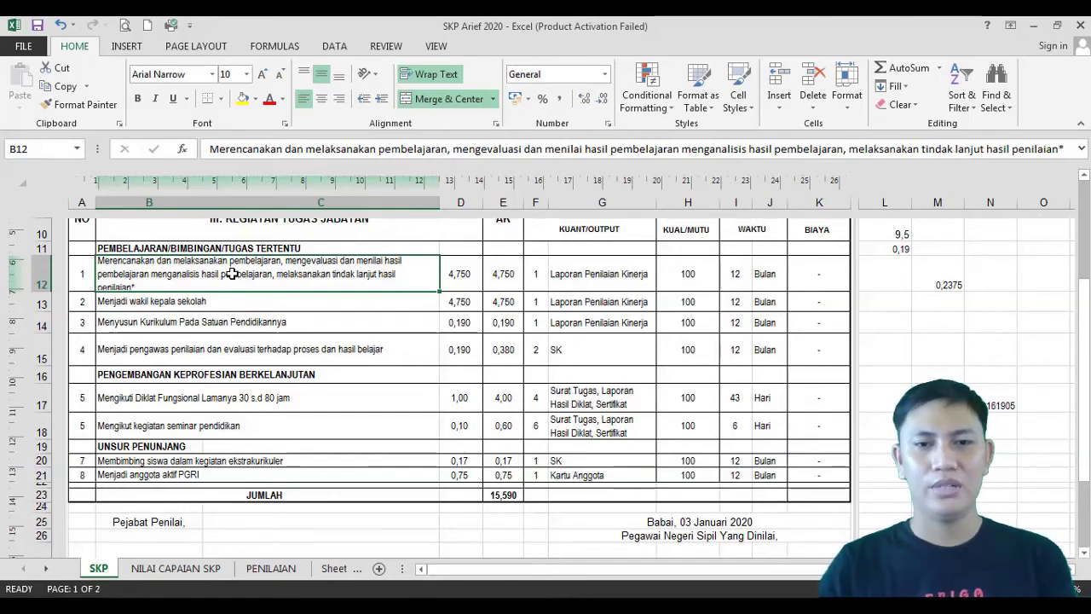
# Step: Switch to tabel-angka-kredit.pdf and check the "Penugasan satu tahun" table and the WAKIL KEPALA SEKOLAH 50%/50% table
pyautogui.click(467, 605)
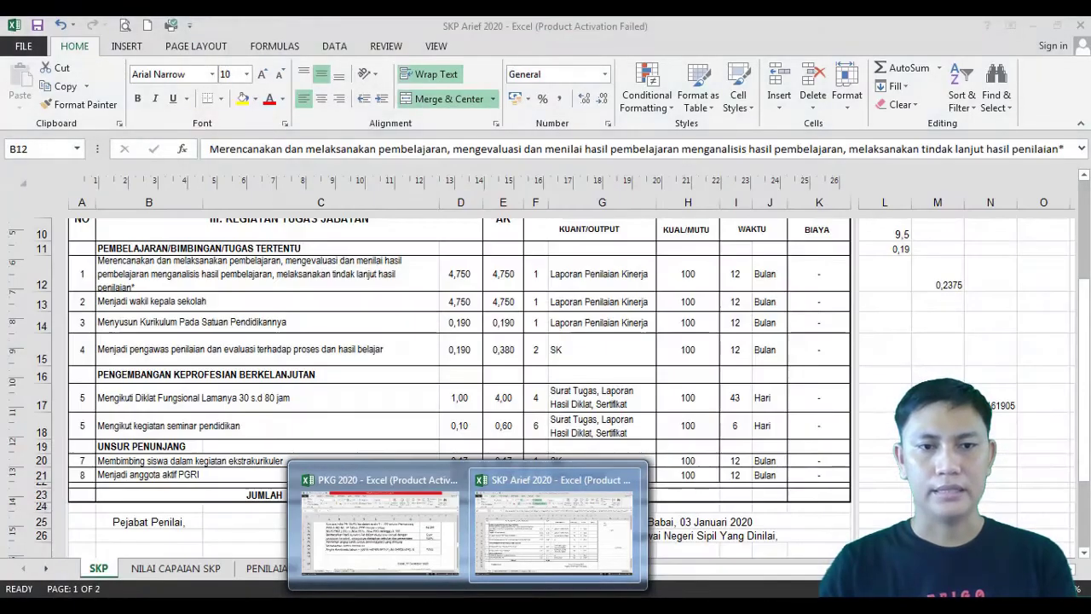
pyautogui.moveTo(303, 605)
pyautogui.click(435, 543)
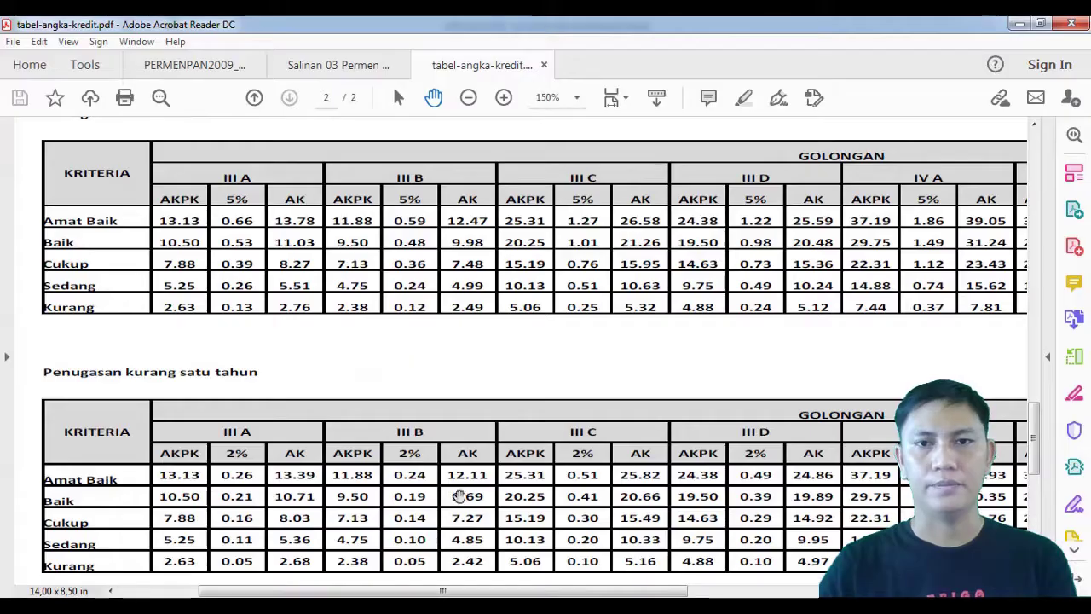
pyautogui.moveTo(239, 219); pyautogui.dragTo(253, 358)
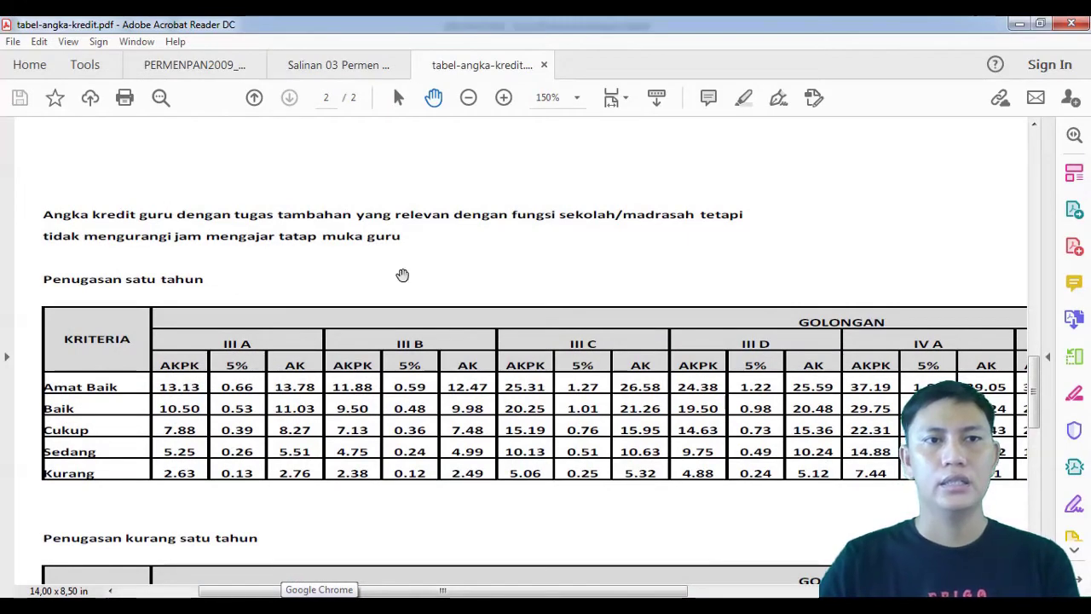
pyautogui.moveTo(1034, 388); pyautogui.dragTo(1034, 309)
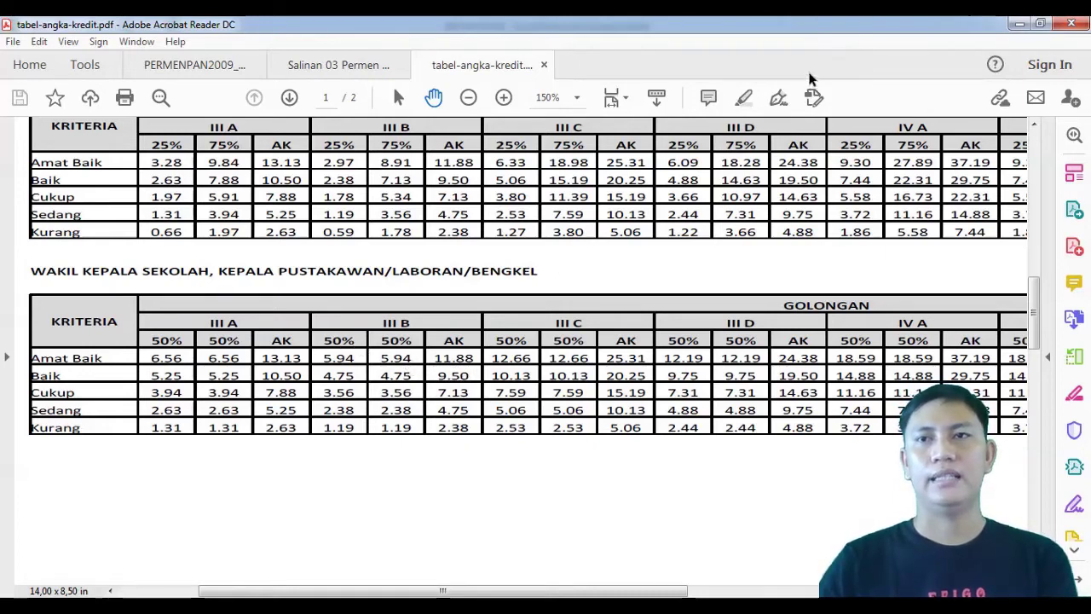
# Step: Return to the 2020 SKP workbook and check the teaching activity's credit value in D12 and its output type in G12
pyautogui.moveTo(466, 607)
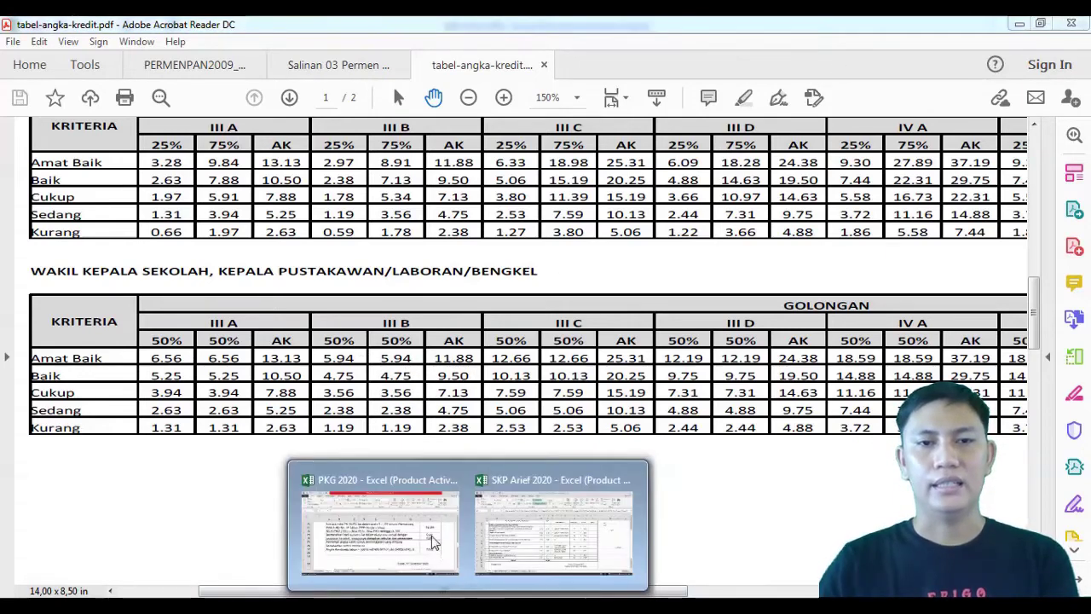
pyautogui.click(554, 495)
pyautogui.click(150, 274)
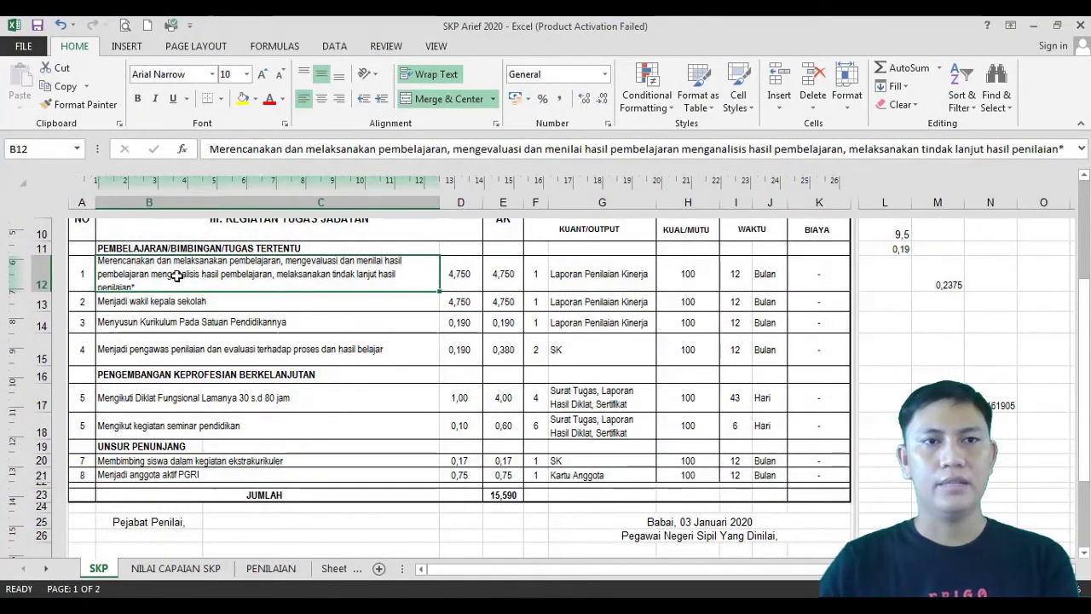
pyautogui.click(458, 284)
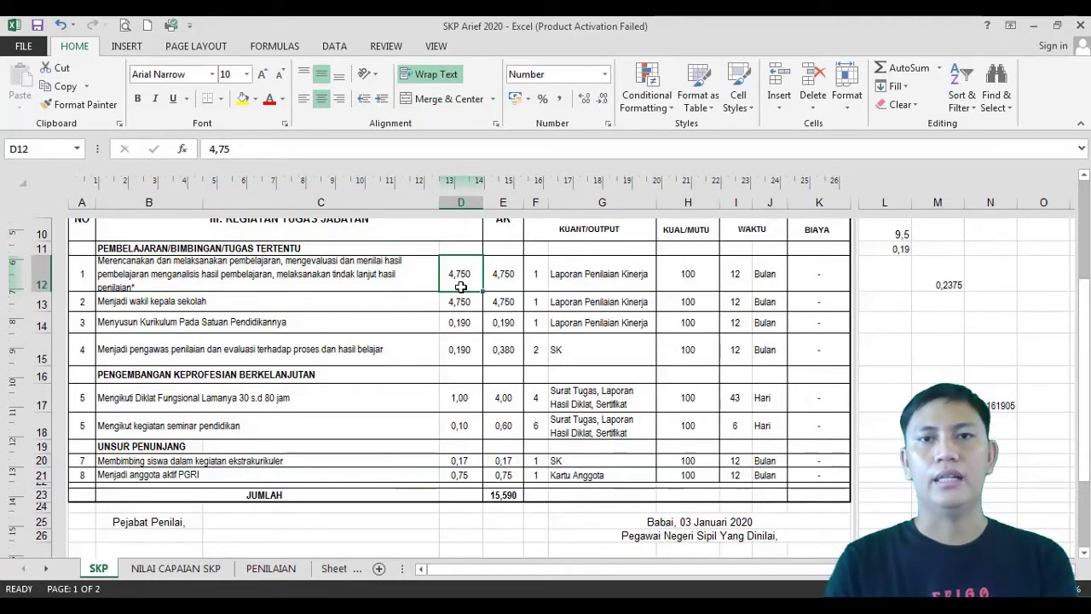
pyautogui.click(604, 268)
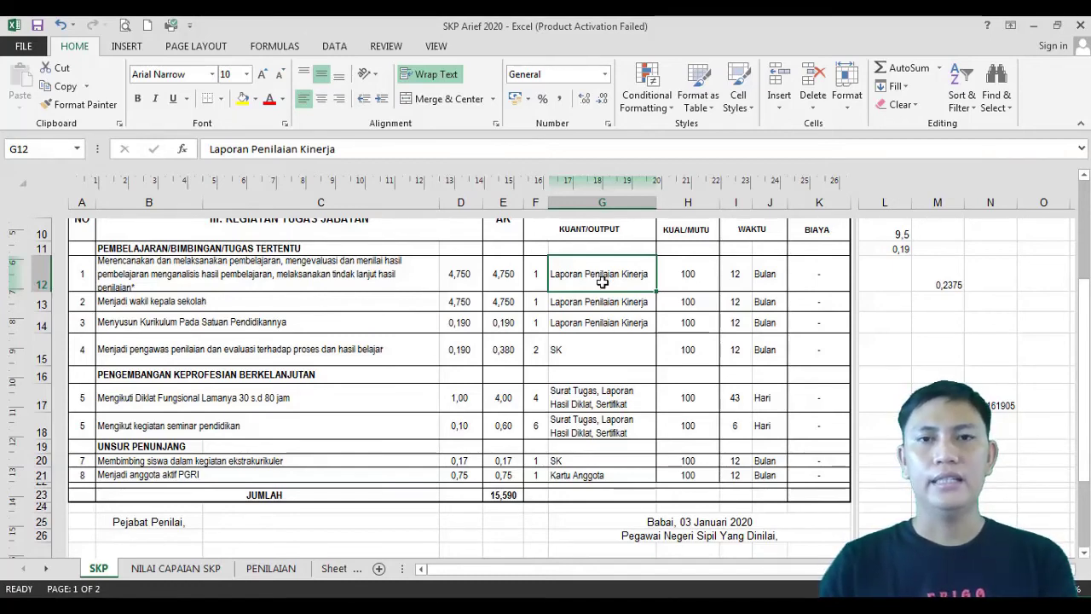
pyautogui.moveTo(602, 291)
pyautogui.mouseDown()
pyautogui.moveTo(605, 320)
pyautogui.moveTo(603, 281)
pyautogui.mouseUp()
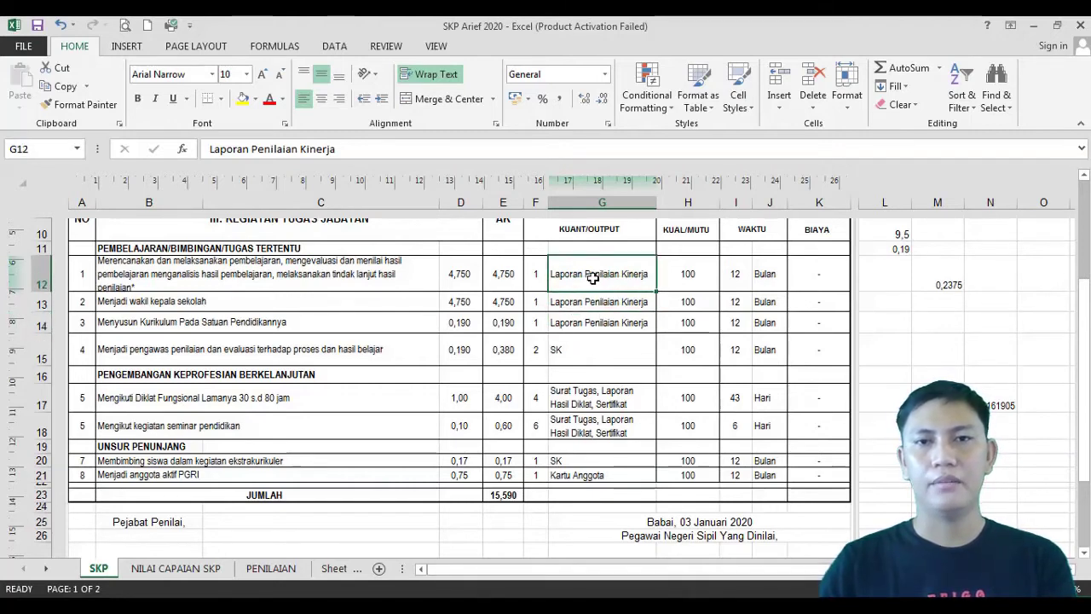
# Step: Switch to PERMENPAN2009_016.pdf and look up the SATUAN HASIL entries for PEMBELAJARAN/BIMBINGAN DAN TUGAS TERTENTU on page 28
pyautogui.moveTo(278, 607)
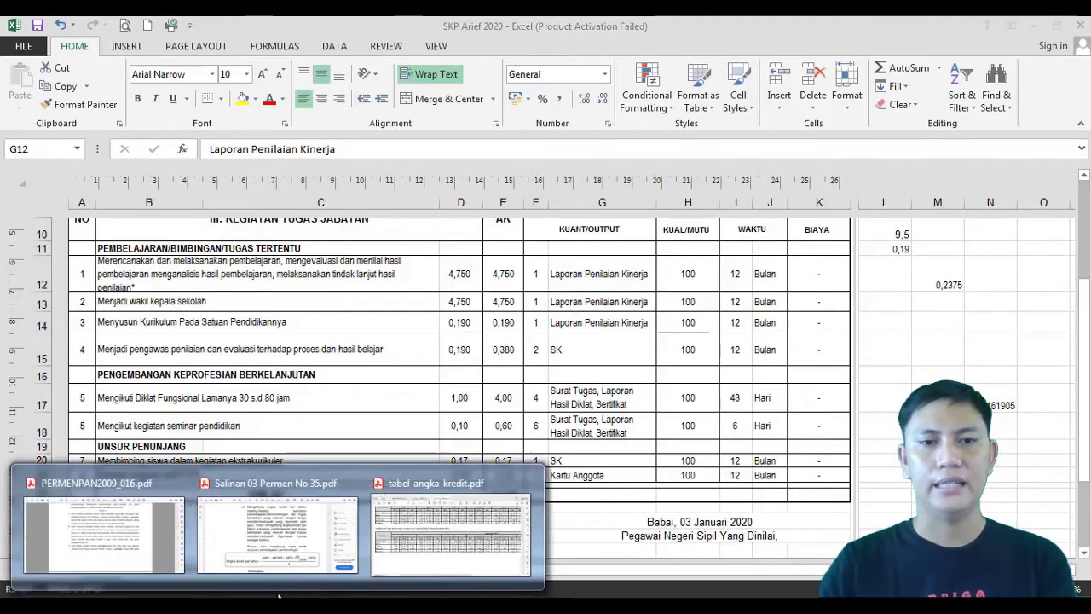
pyautogui.moveTo(223, 538)
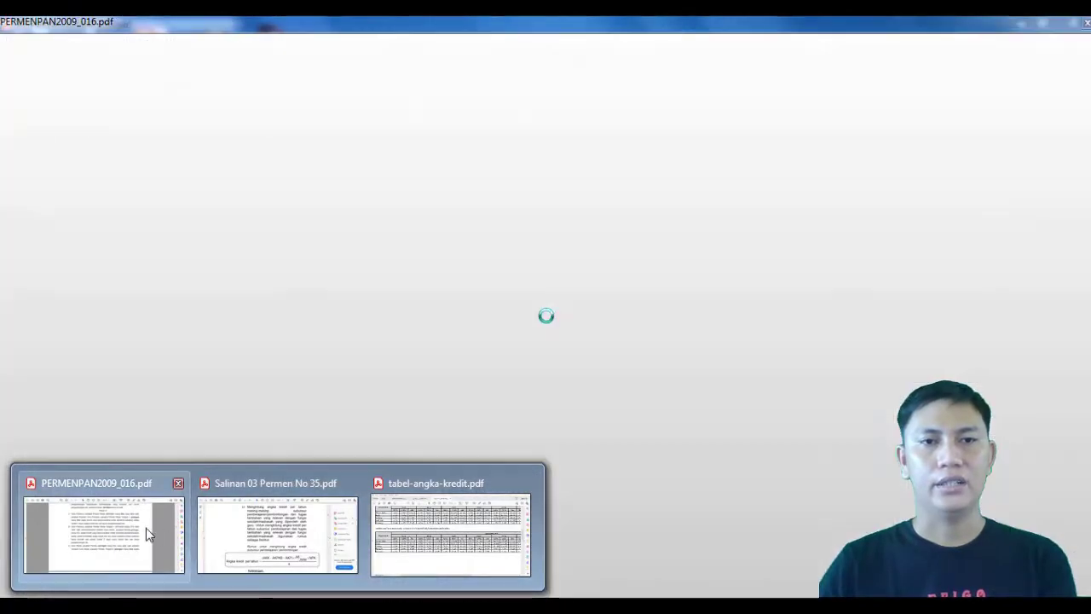
pyautogui.click(146, 527)
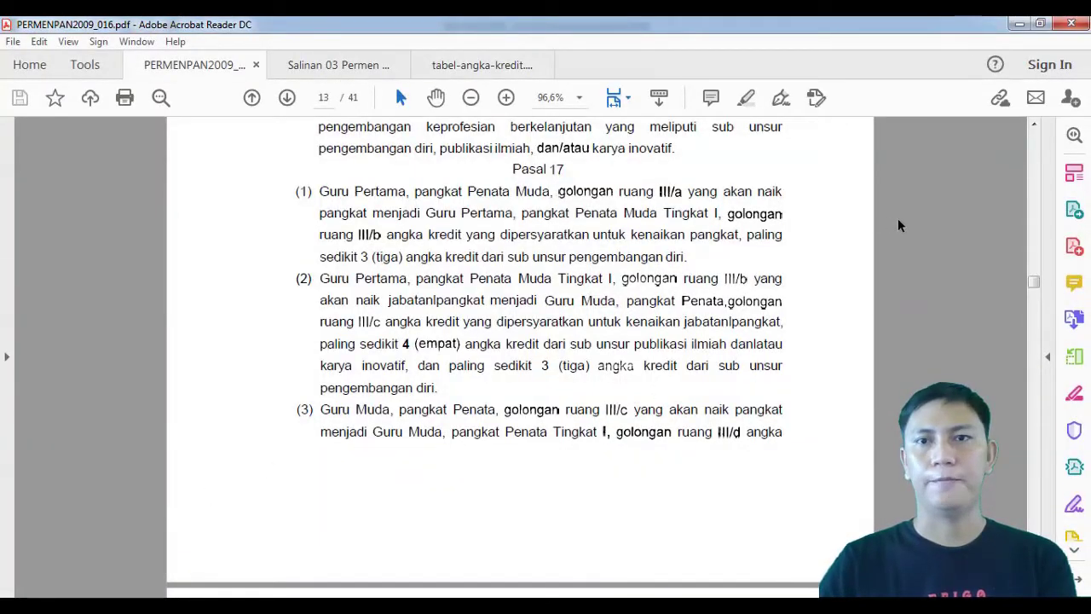
pyautogui.moveTo(1033, 284); pyautogui.dragTo(1037, 511)
pyautogui.scroll(10, 737, 383)
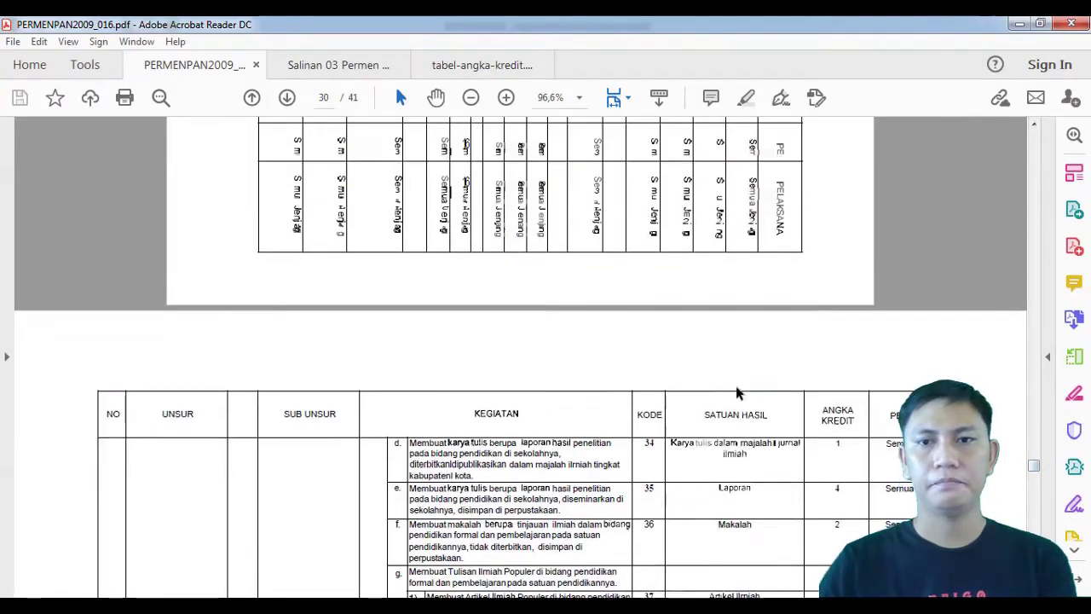
pyautogui.scroll(10, 690, 143)
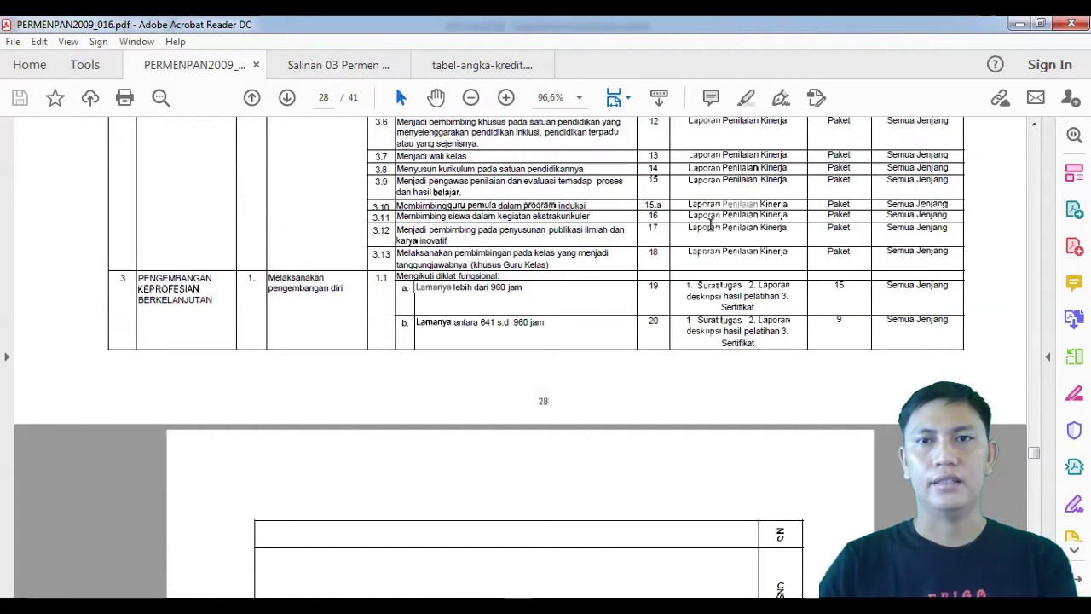
pyautogui.scroll(5, 502, 329)
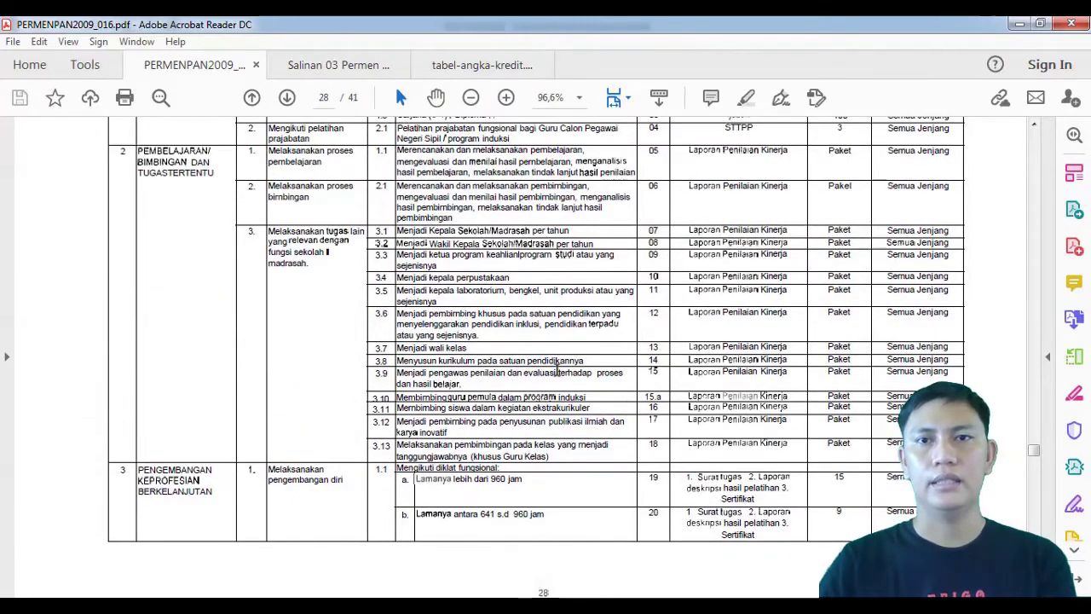
pyautogui.scroll(3, 706, 242)
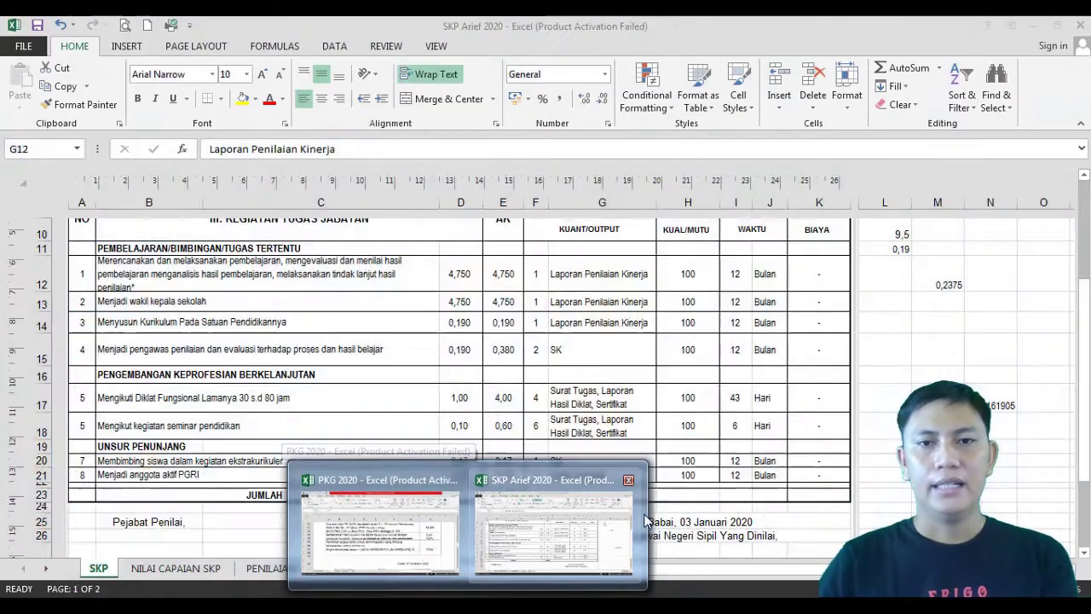
# Step: Return to the 2020 SKP workbook and check the credit value of "Menjadi wakil kepala sekolah" in D13
pyautogui.click(645, 520)
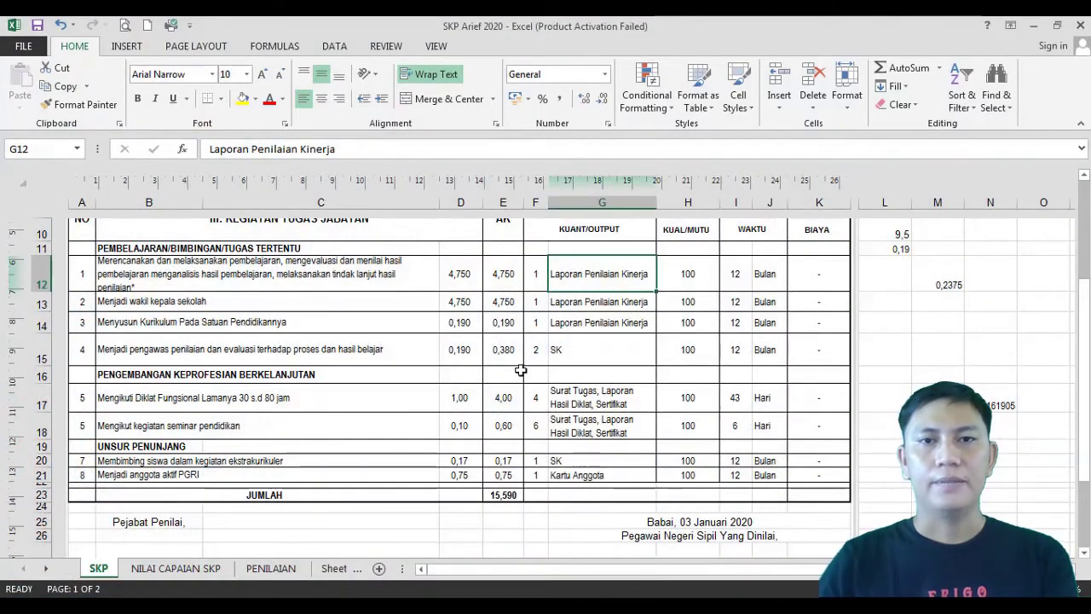
pyautogui.click(203, 301)
pyautogui.click(456, 302)
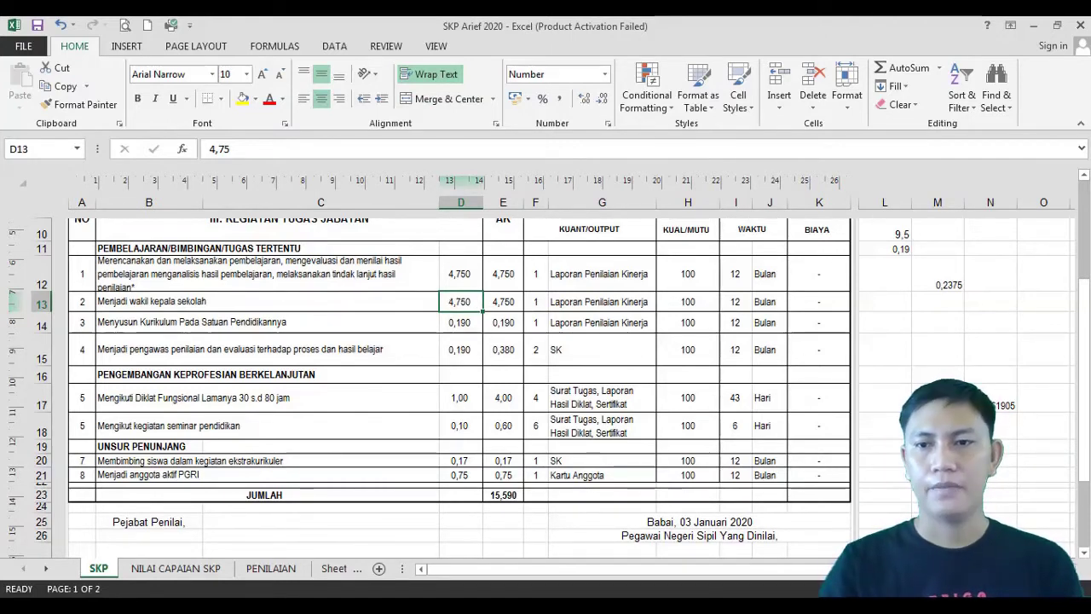
pyautogui.scroll(3, 862, 466)
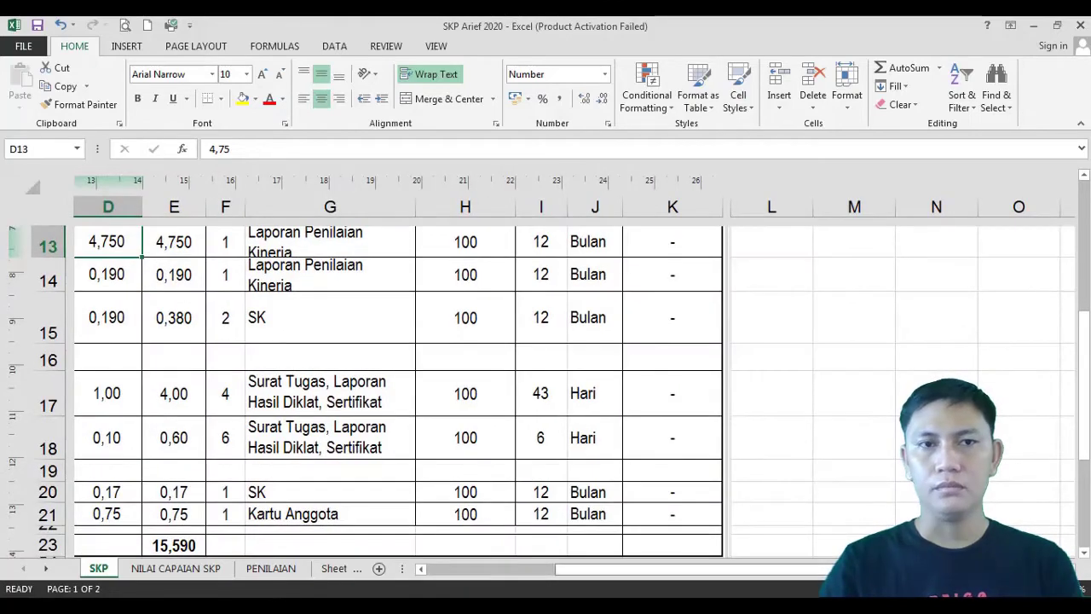
pyautogui.moveTo(494, 568); pyautogui.dragTo(443, 569)
pyautogui.scroll(2, 758, 385)
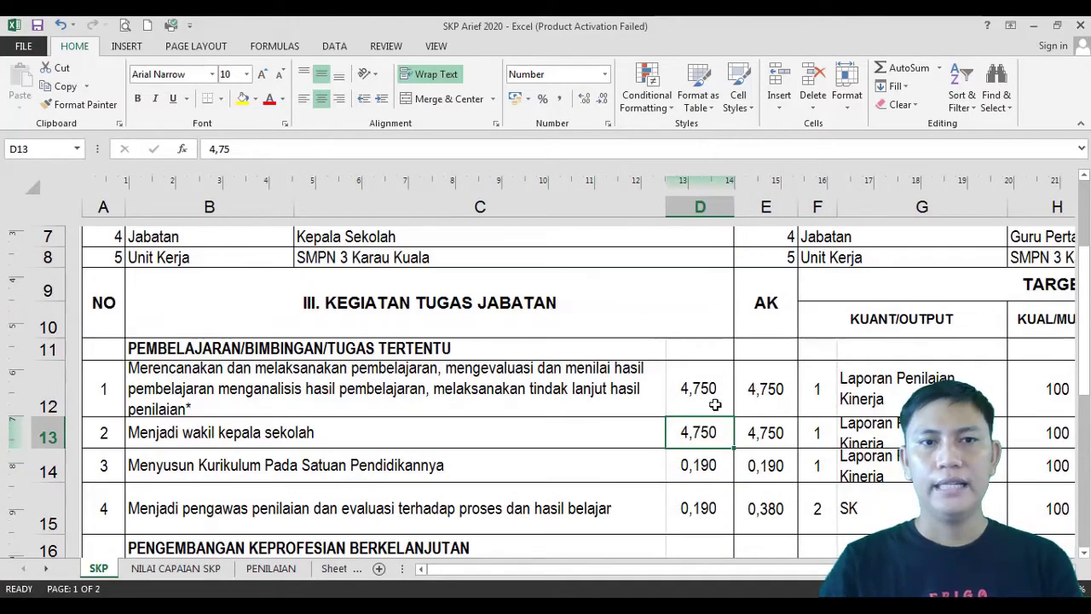
# Step: Inspect the credit formula for "Menyusun Kurikulum Pada Satuan Pendidikannya" and the "Menjadi pengawas penilaian dan evaluasi" activity below it
pyautogui.scroll(-1, 715, 407)
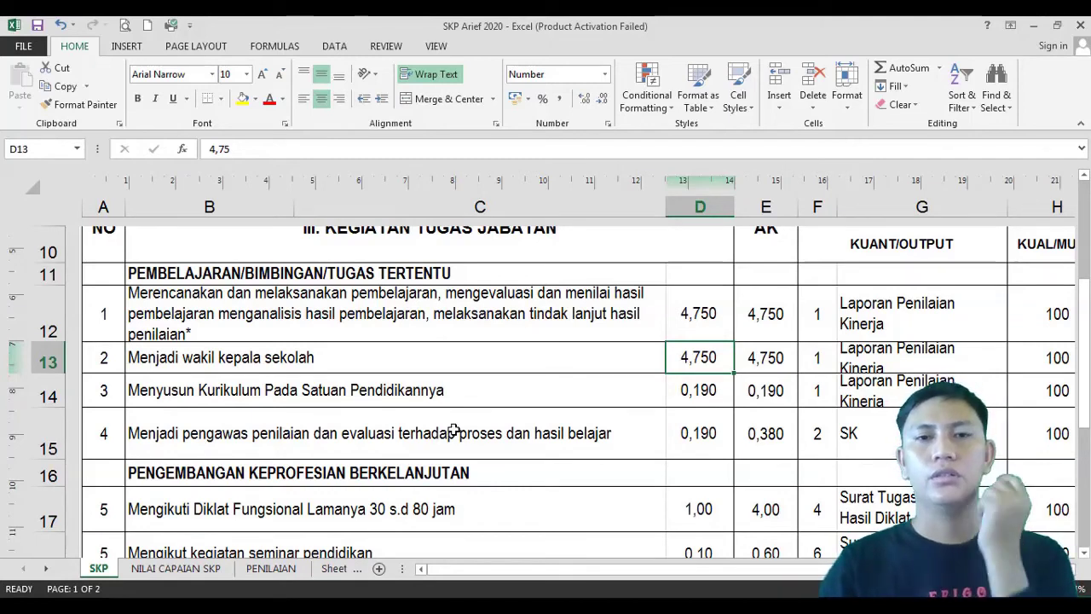
pyautogui.click(679, 389)
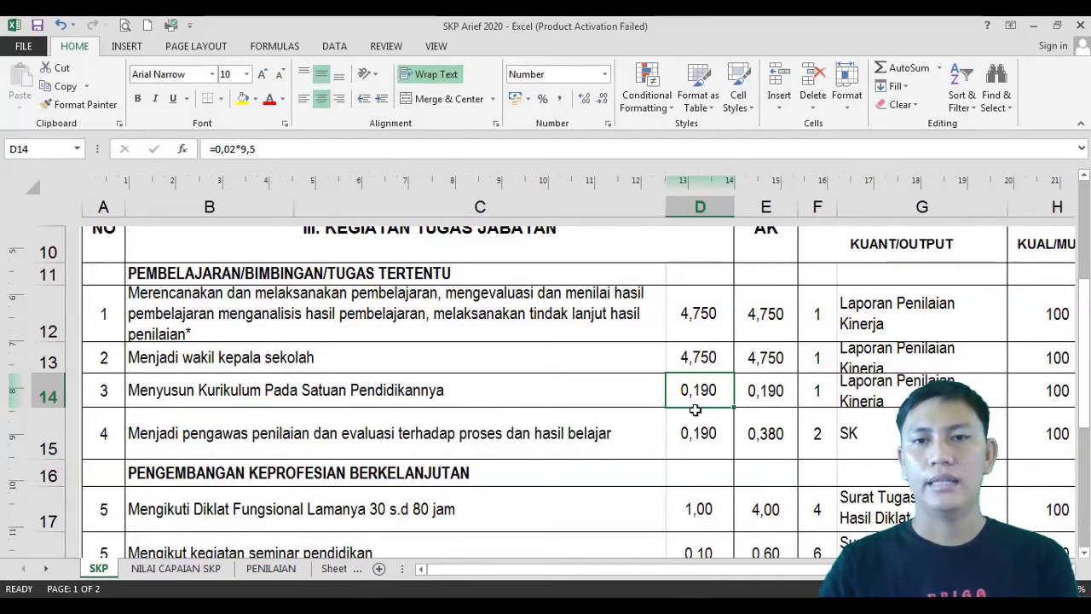
pyautogui.click(436, 453)
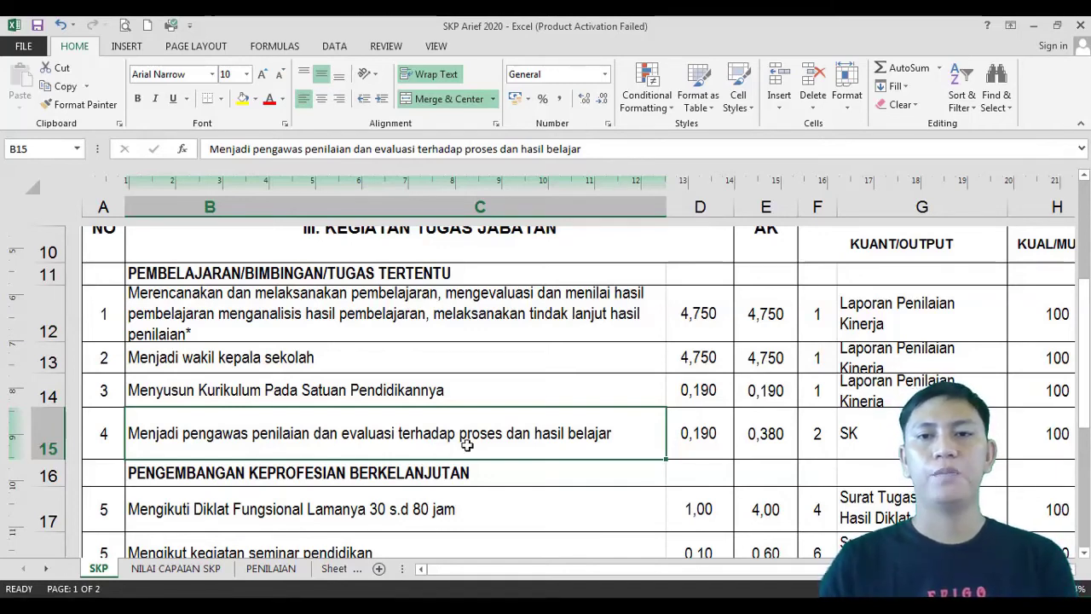
# Step: Compare the credit value of "Menjadi pengawas penilaian dan evaluasi" in D15 with the teaching activity's in D12, and check the quantity in F15
pyautogui.click(693, 437)
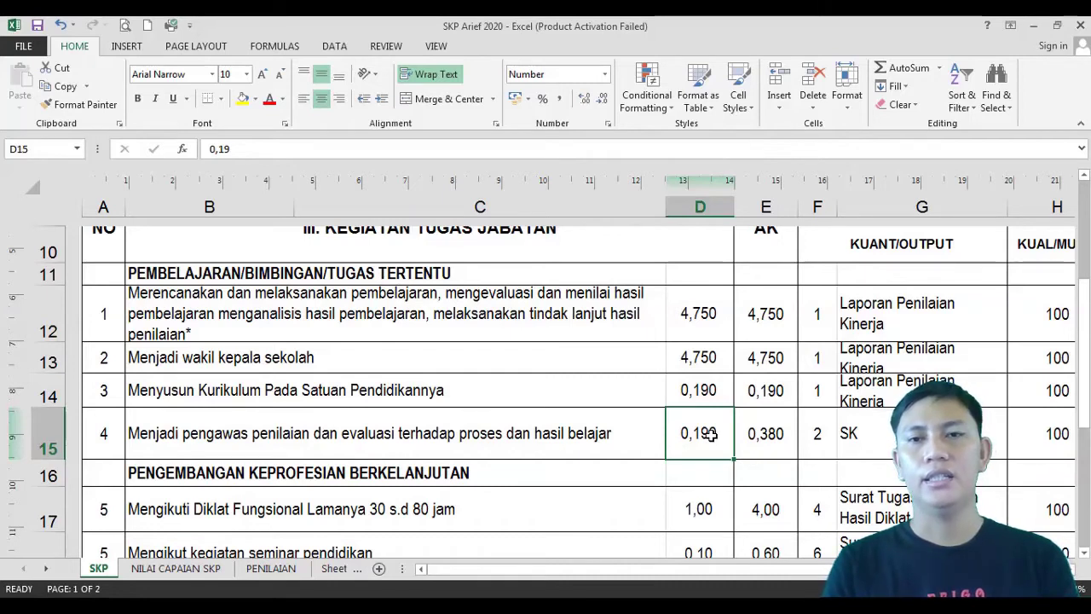
pyautogui.click(442, 318)
pyautogui.click(706, 313)
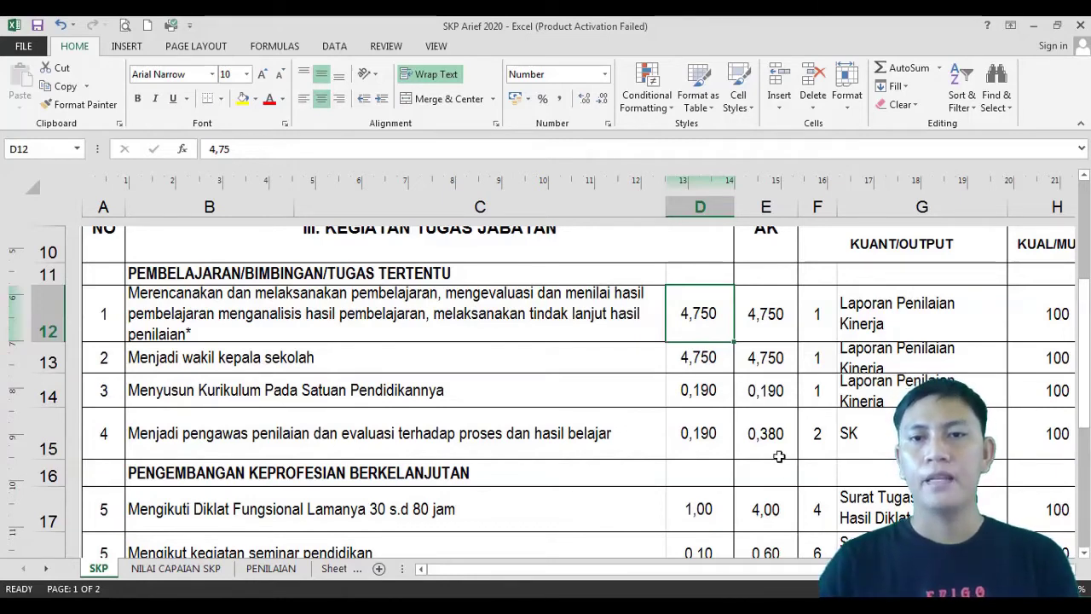
pyautogui.click(674, 436)
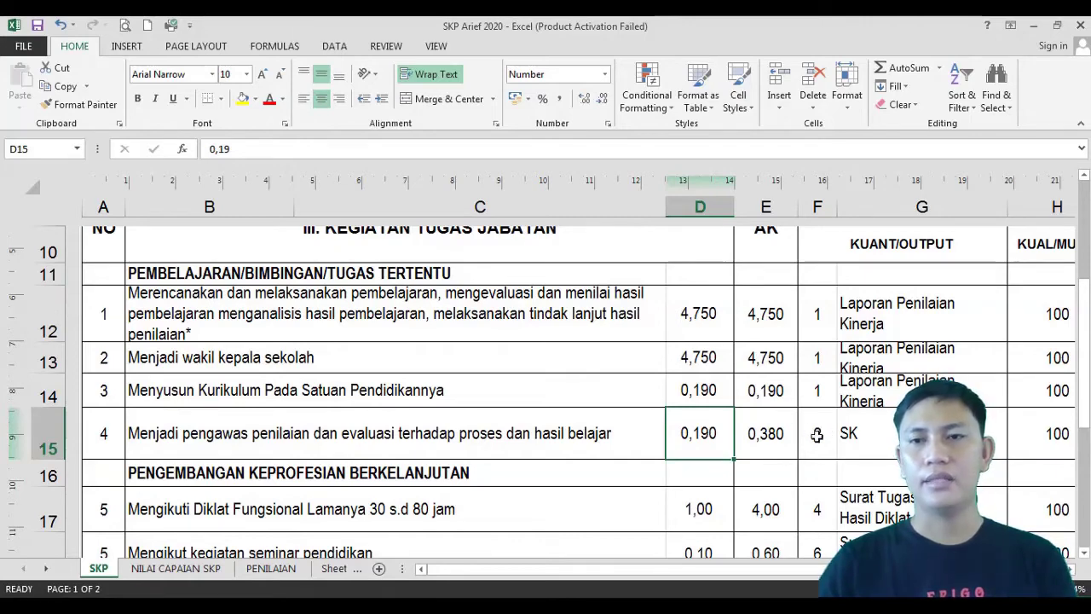
pyautogui.keyDown('ctrl'); pyautogui.scroll(-3, 683, 430); pyautogui.keyUp('ctrl')
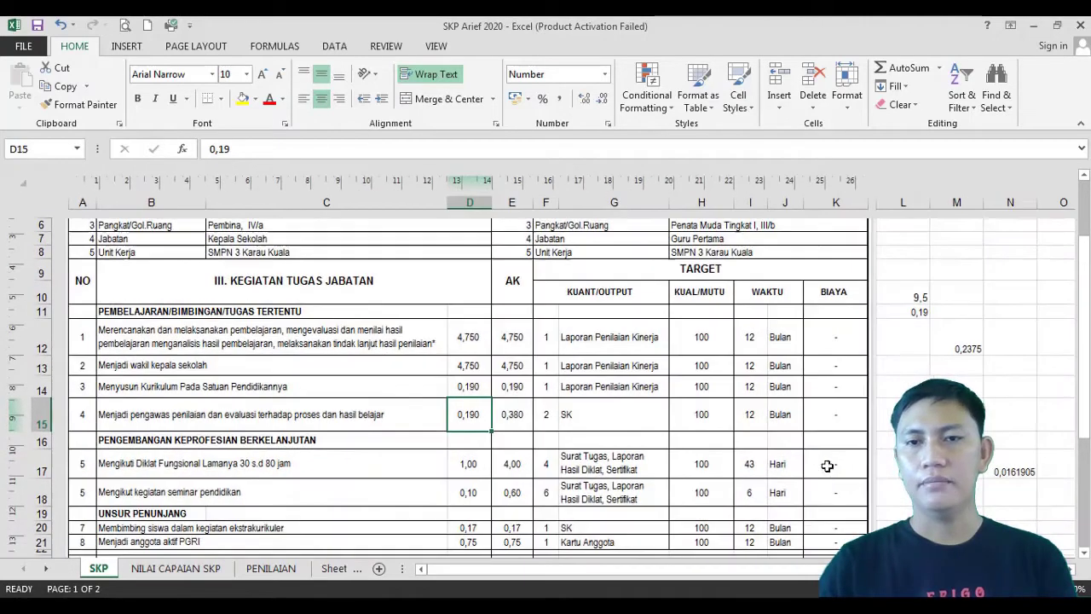
pyautogui.click(544, 416)
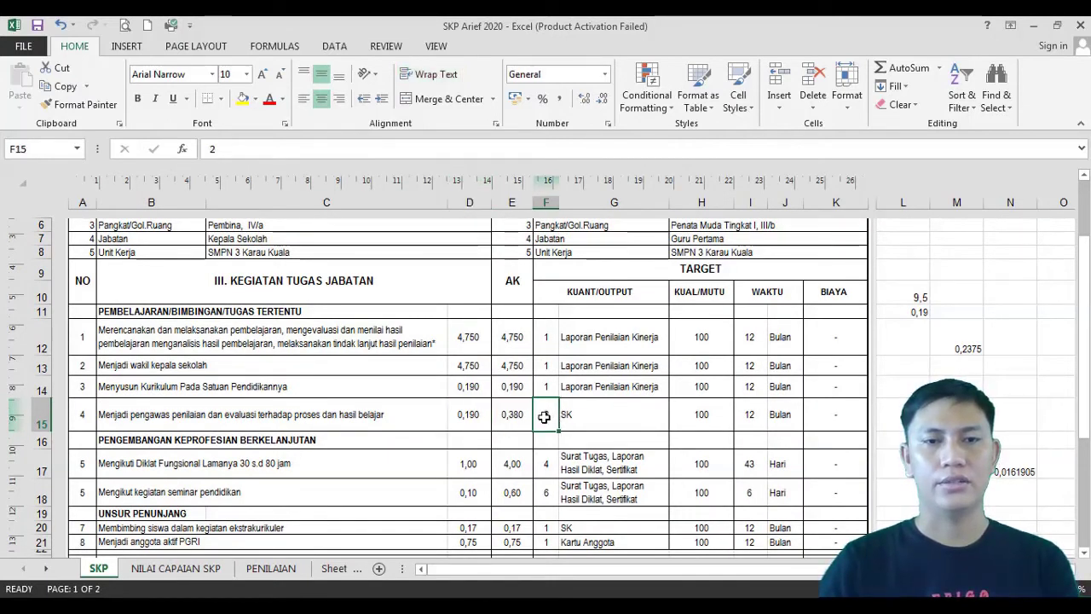
pyautogui.scroll(-1, 432, 375)
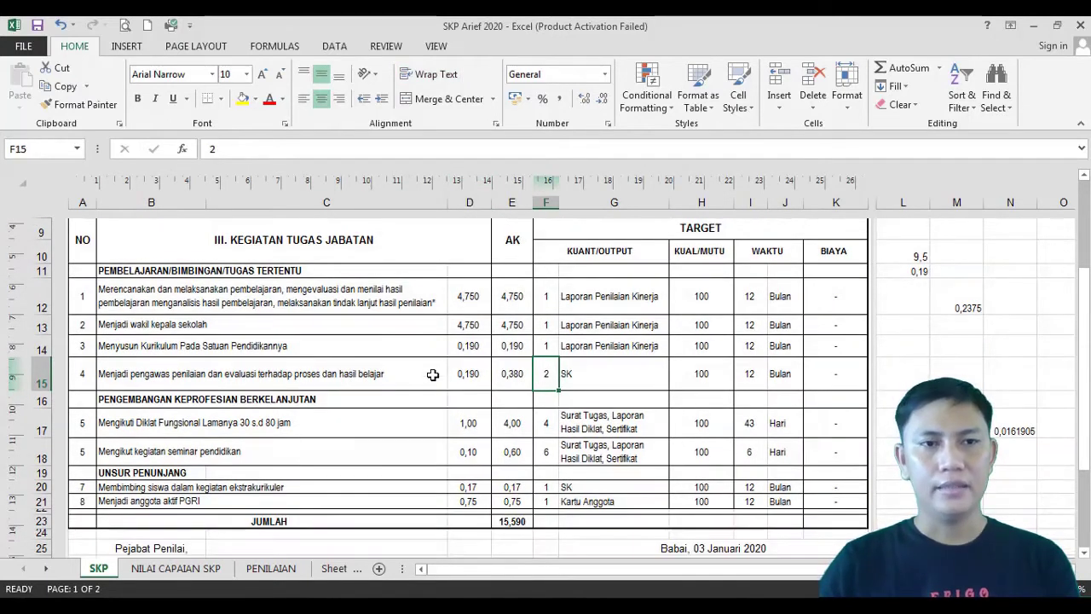
# Step: Check the activity "Mengikuti Diklat Fungsional Lamanya 30 s.d 80 jam" in row 17 and its credit value in D17
pyautogui.scroll(-1, 432, 375)
pyautogui.click(287, 366)
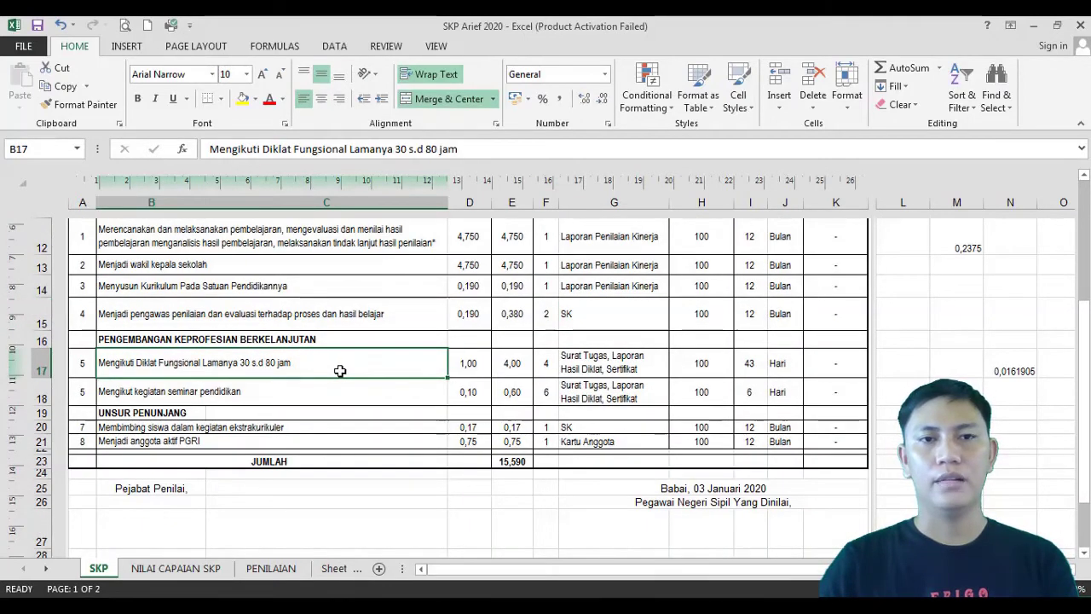
pyautogui.click(462, 368)
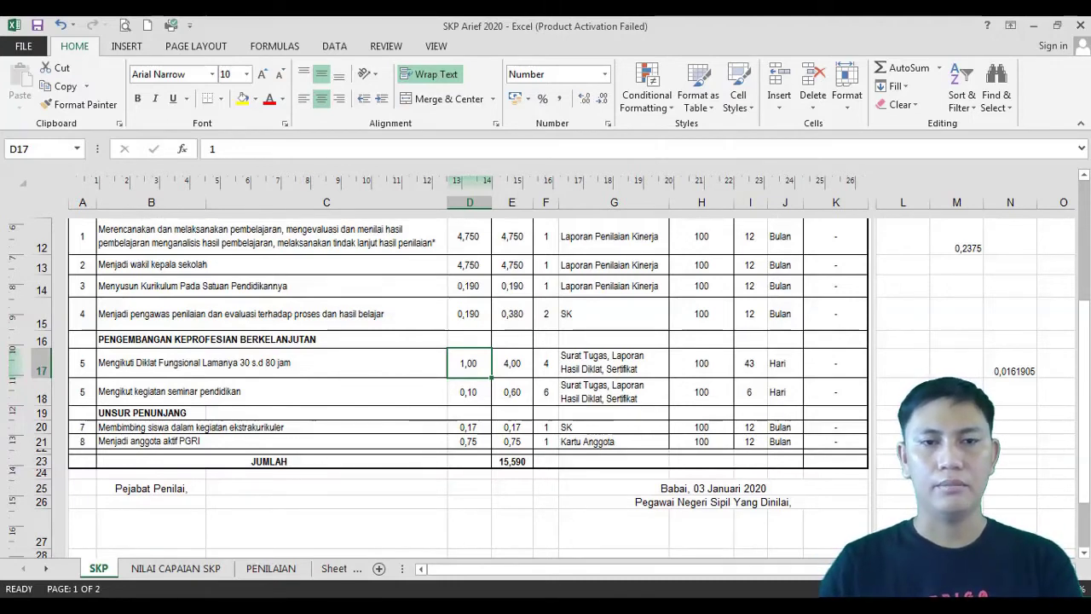
# Step: Switch to PERMENPAN2009_016.pdf and look up the functional training entries under PENGEMBANGAN KEPROFESIAN BERKELANJUTAN at the end of page 28
pyautogui.moveTo(468, 606)
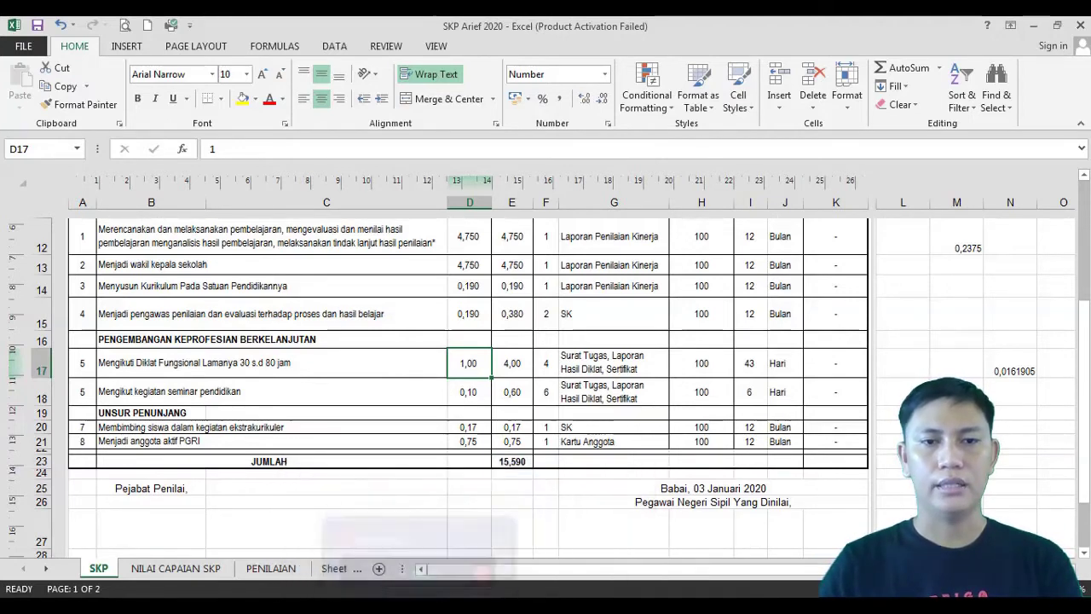
pyautogui.moveTo(278, 606)
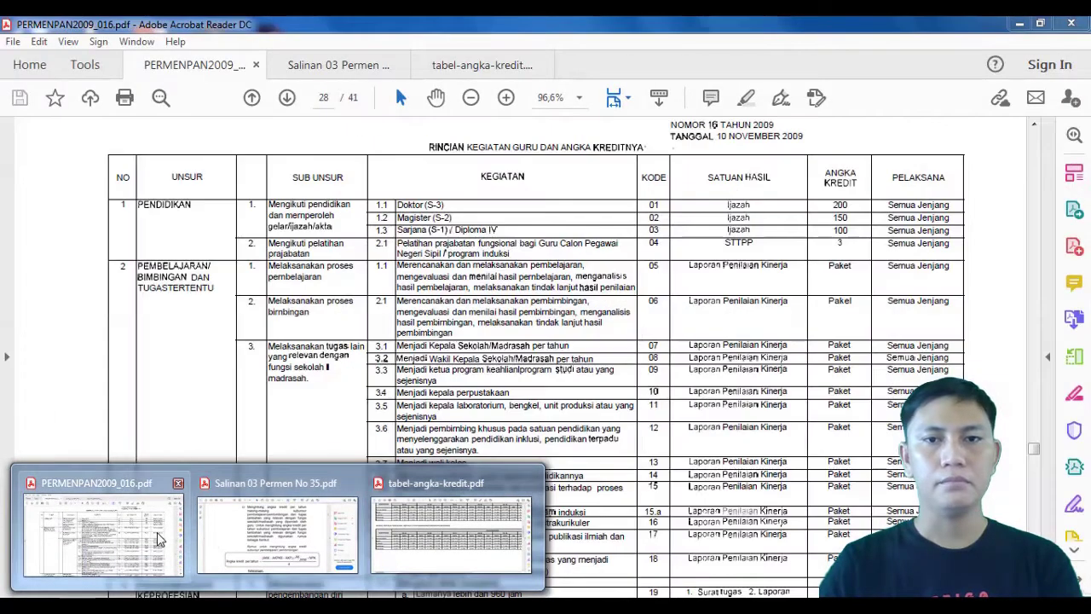
pyautogui.click(157, 531)
pyautogui.scroll(-5, 356, 487)
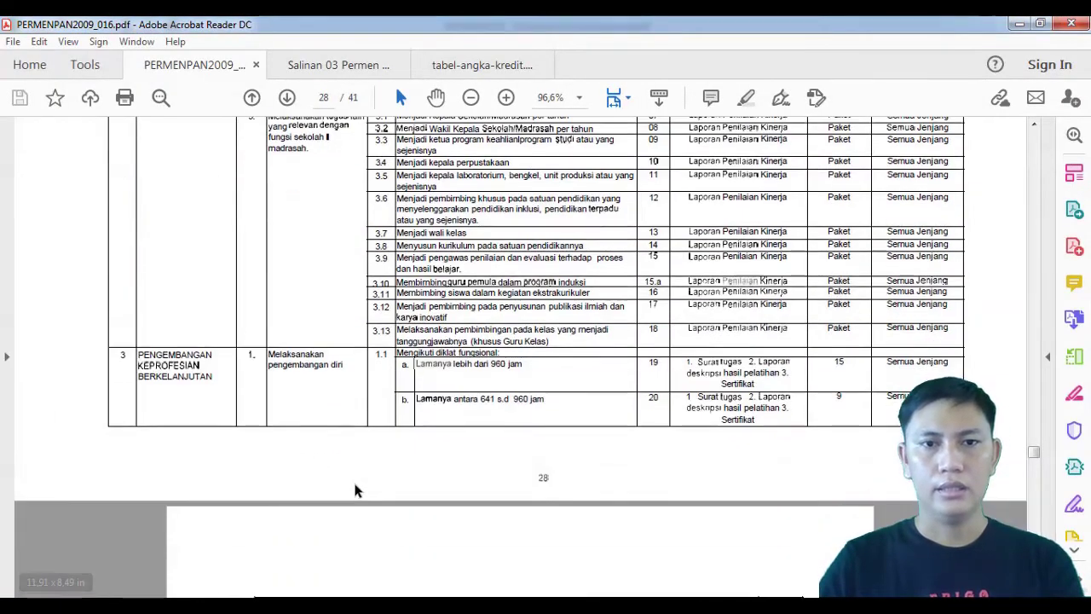
pyautogui.scroll(-2, 791, 383)
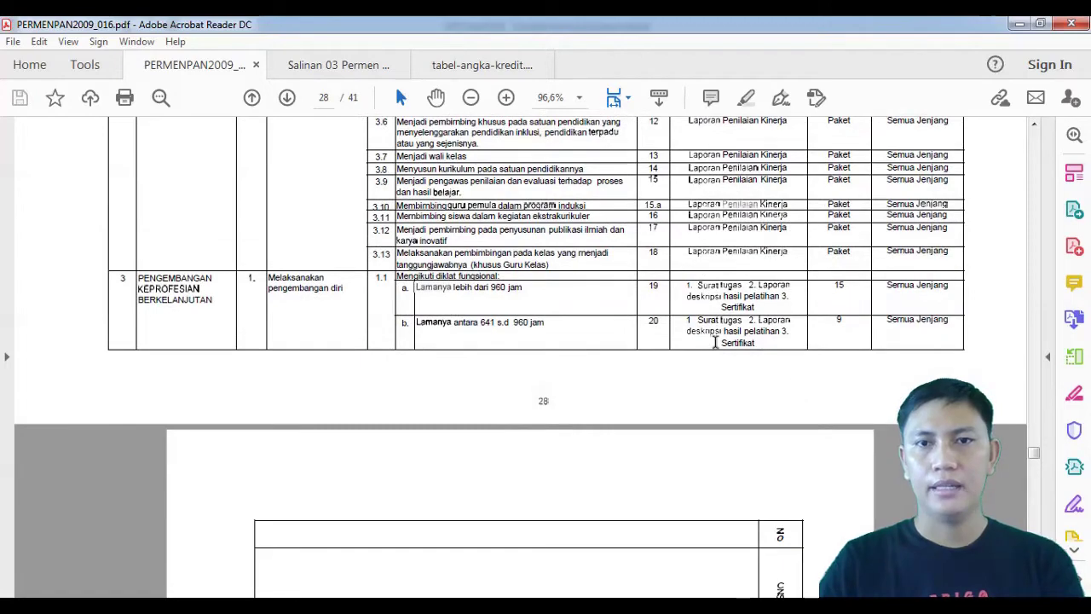
# Step: Find the upright table on page 37 and look up the output type and credit for training of 30 s.d 80 jam
pyautogui.scroll(-12, 486, 328)
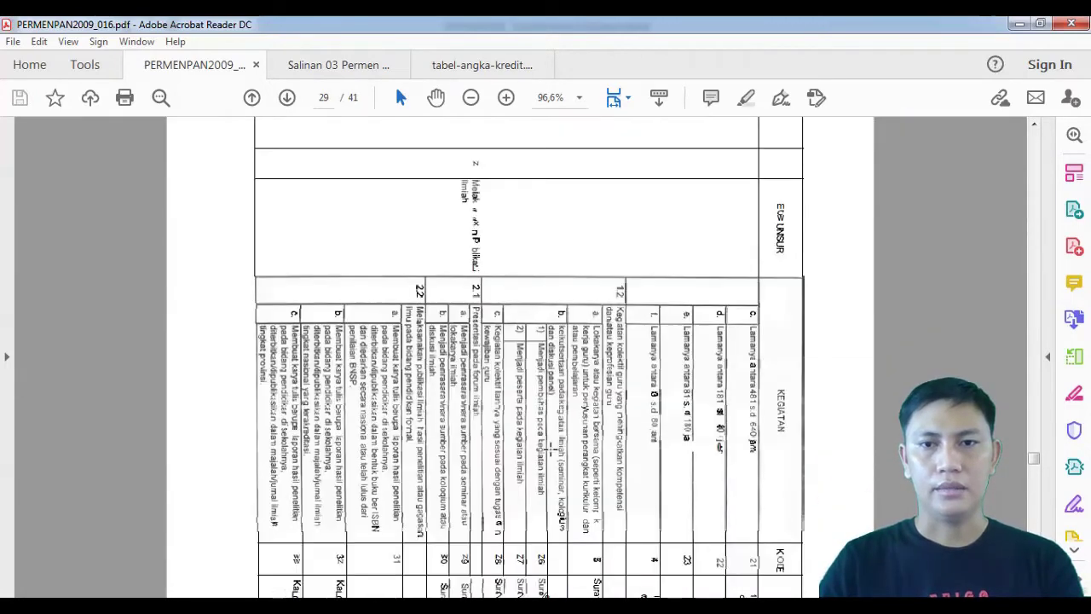
pyautogui.scroll(-9, 610, 449)
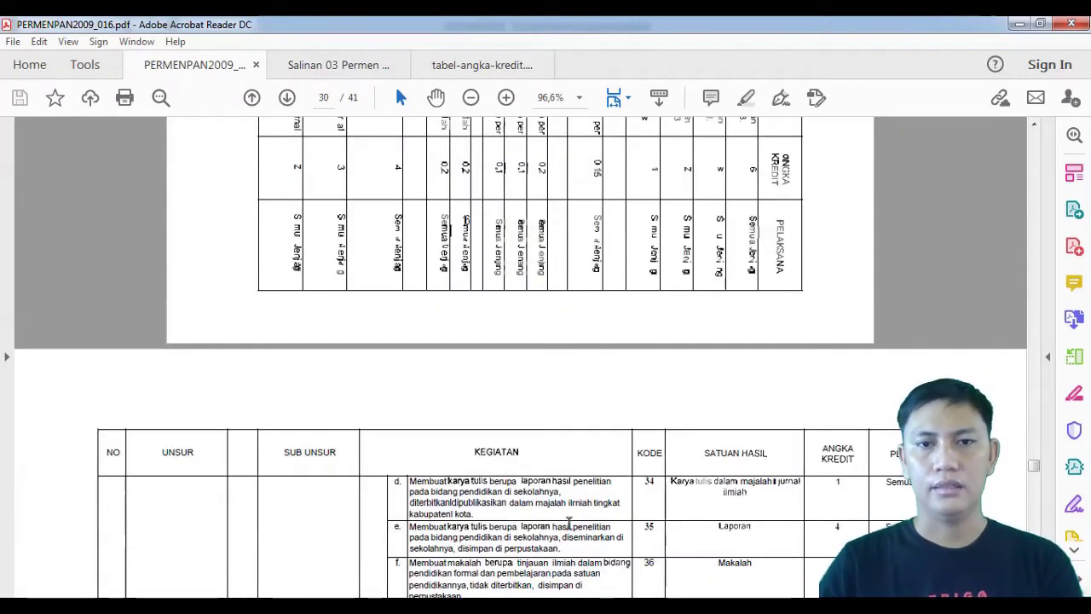
pyautogui.scroll(-2, 569, 522)
pyautogui.scroll(-12, 569, 523)
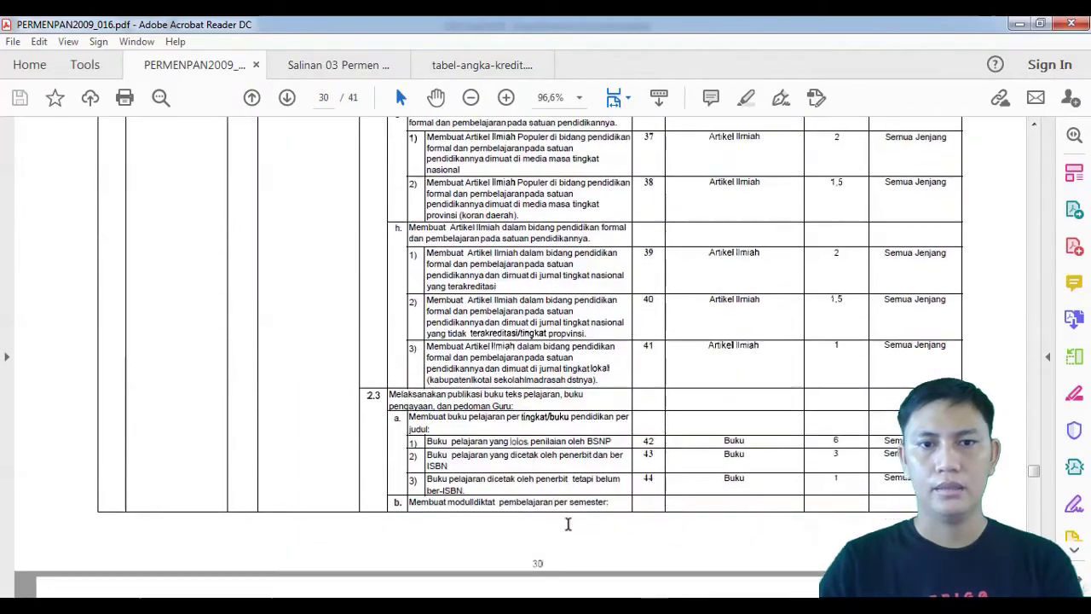
pyautogui.scroll(-8, 570, 529)
pyautogui.scroll(9, 573, 518)
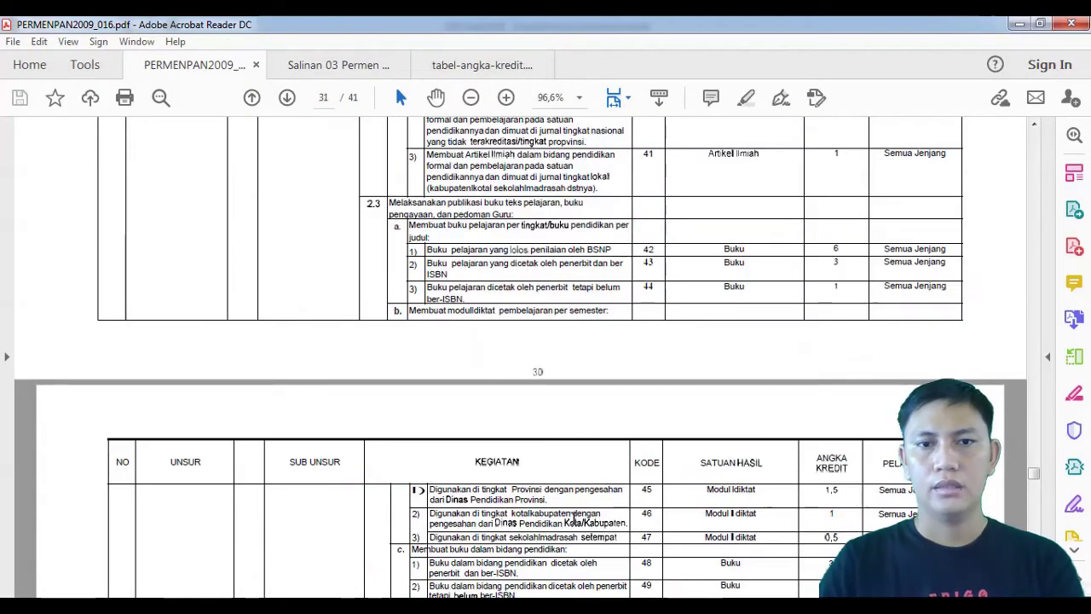
pyautogui.scroll(20, 575, 510)
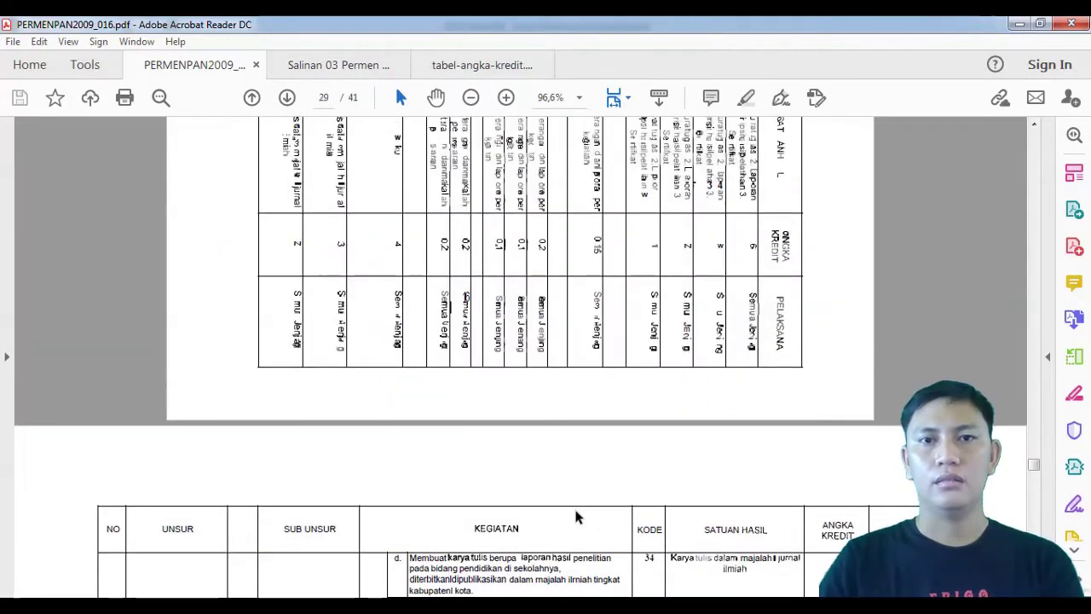
pyautogui.scroll(8, 575, 516)
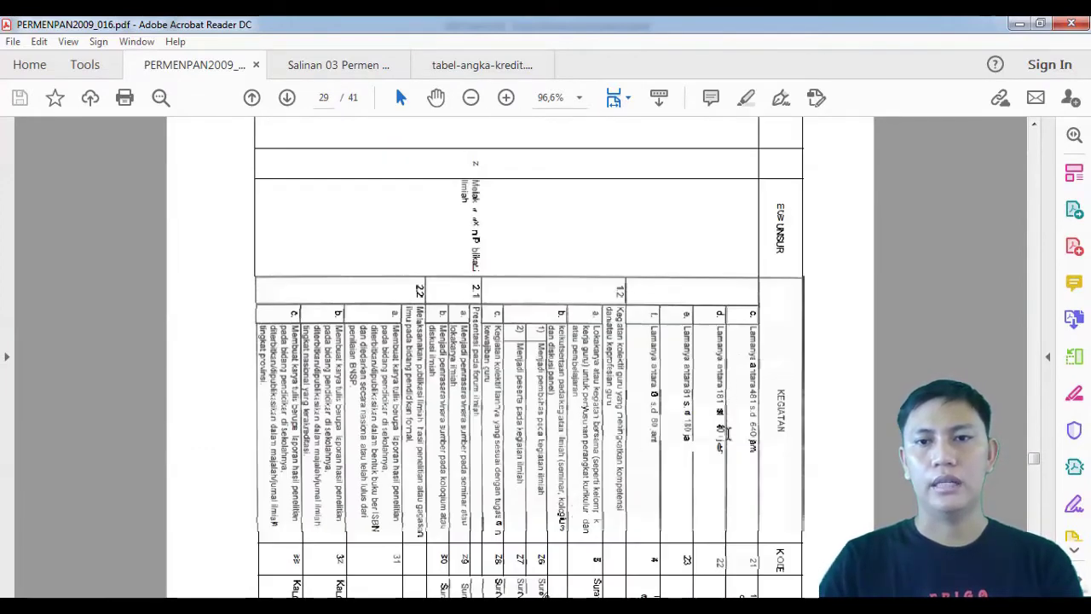
pyautogui.scroll(-3, 740, 521)
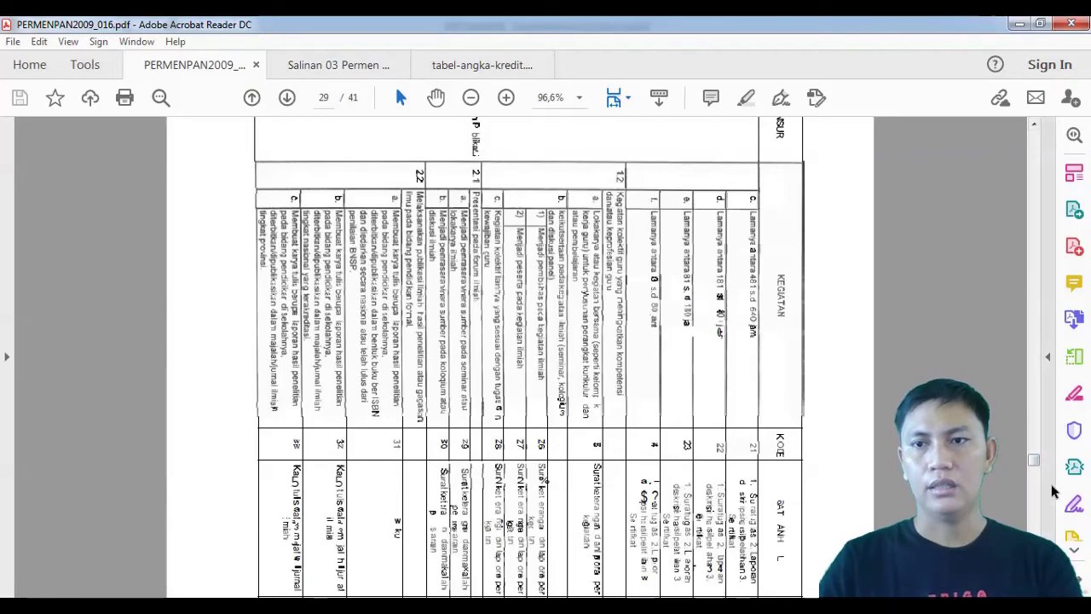
pyautogui.moveTo(1035, 462); pyautogui.dragTo(1038, 530)
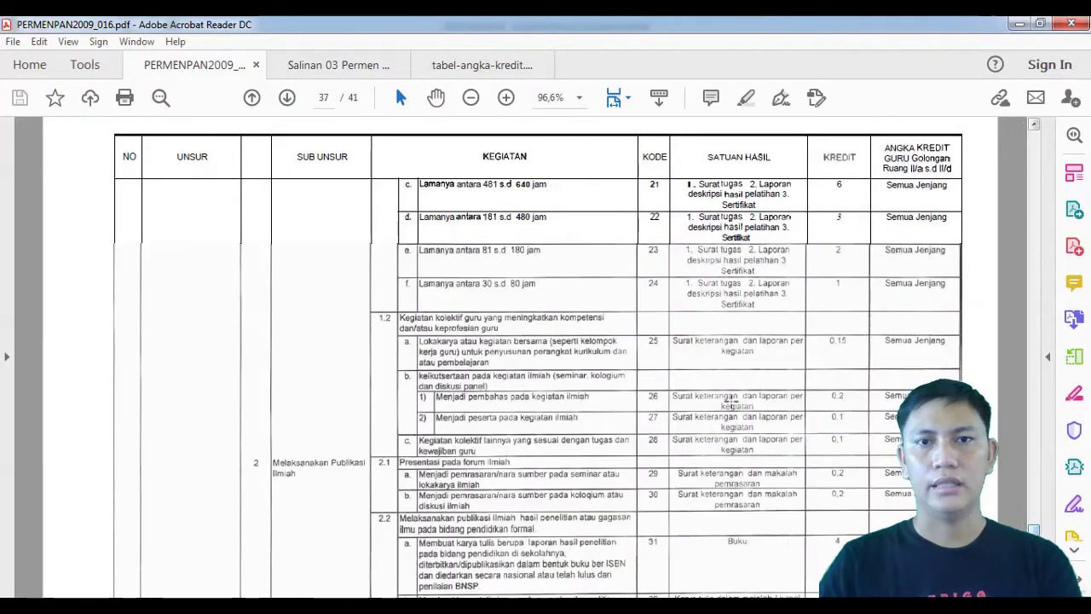
pyautogui.scroll(2, 510, 384)
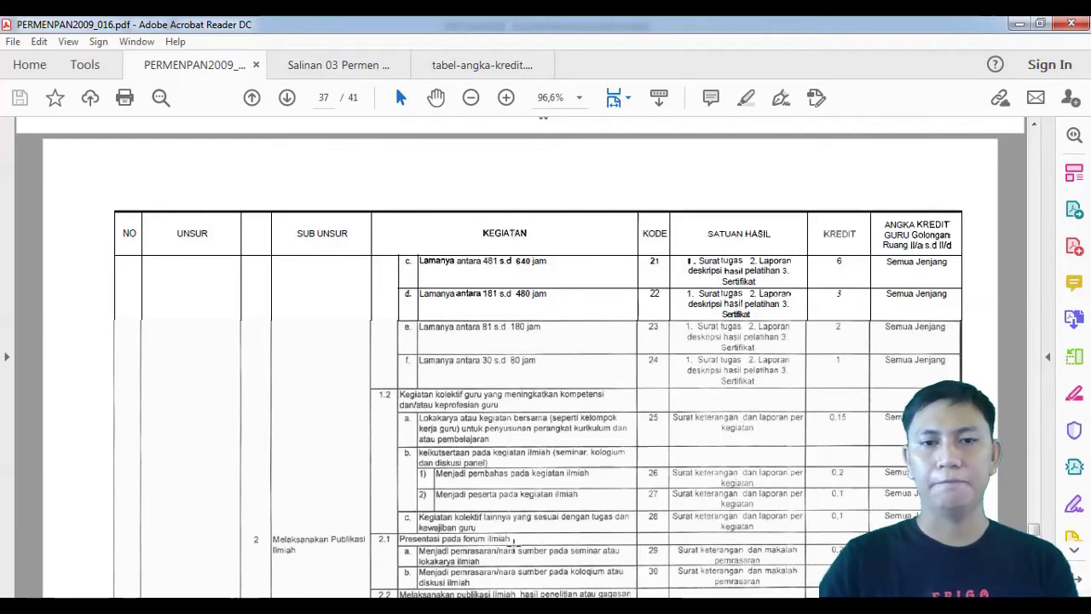
# Step: Return to the 2020 SKP workbook and inspect the functional training activity's credit formula in E17 and its quantity in F17
pyautogui.click(468, 604)
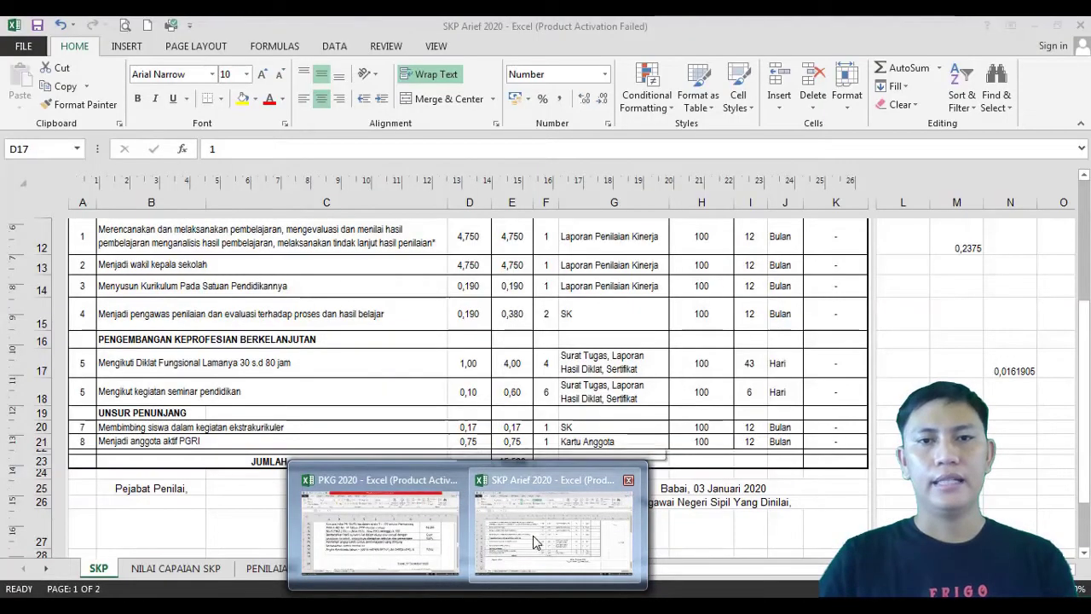
pyautogui.click(533, 536)
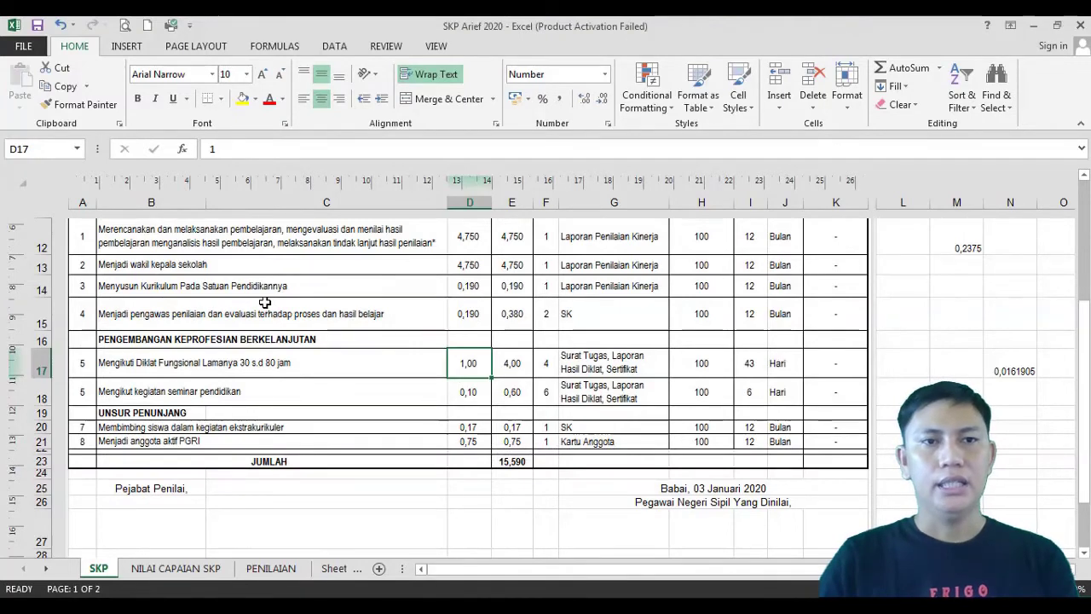
pyautogui.click(265, 362)
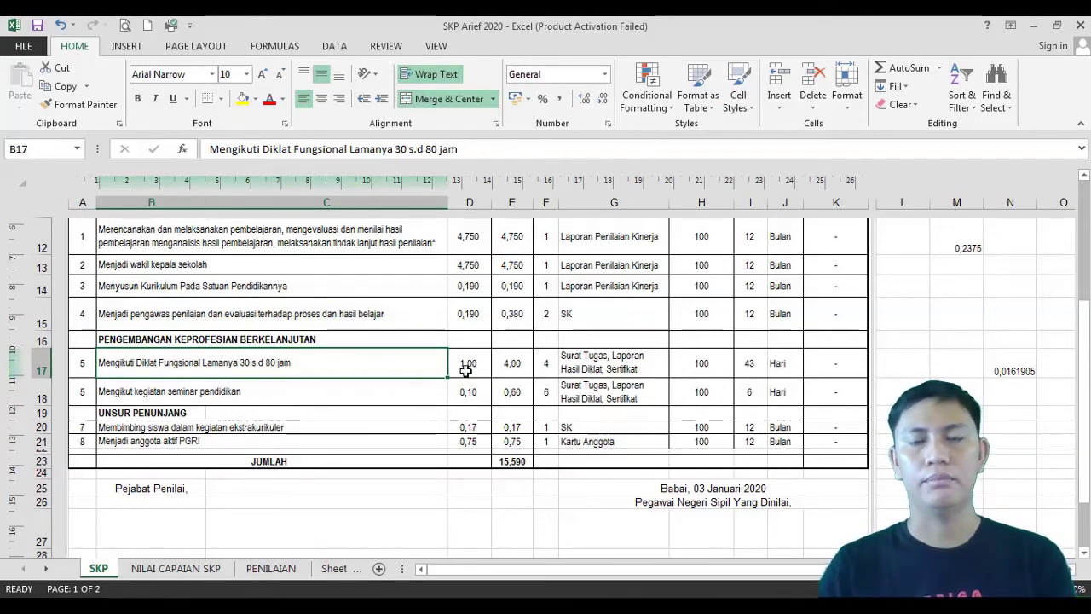
pyautogui.click(498, 366)
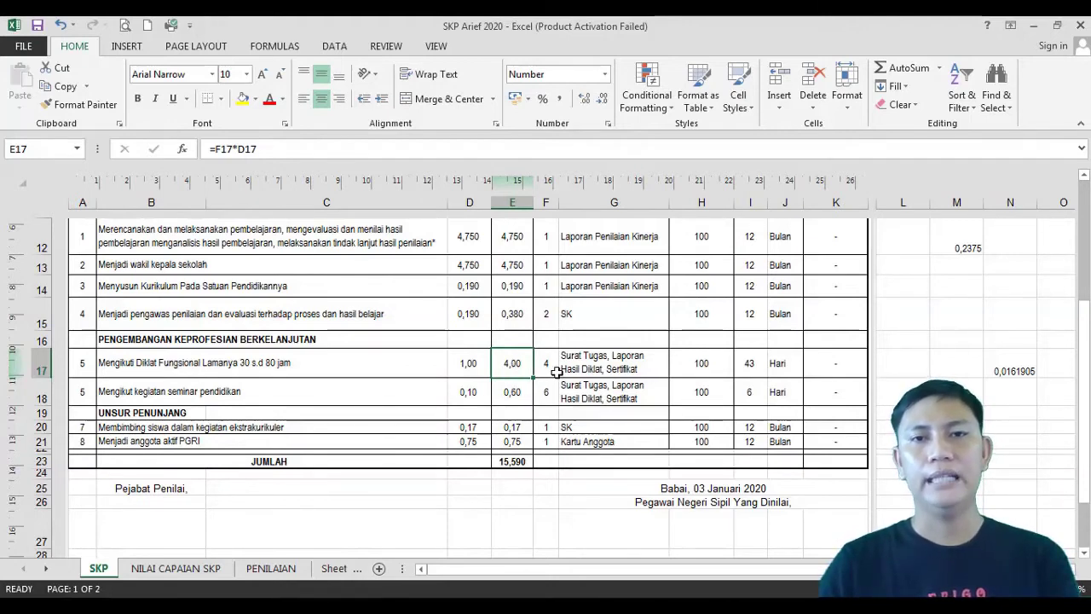
pyautogui.click(555, 372)
pyautogui.click(511, 354)
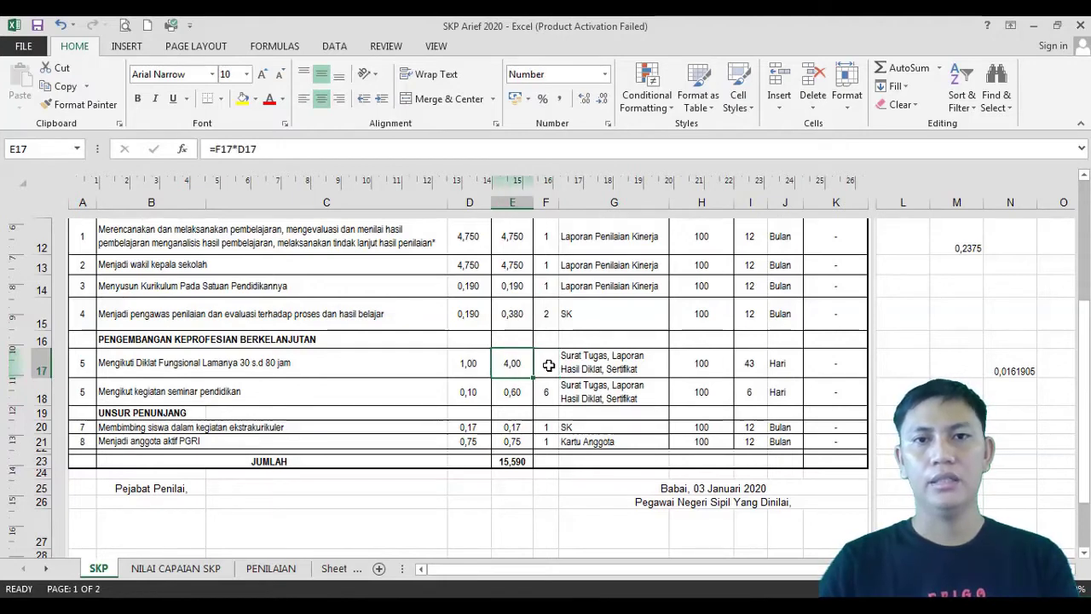
pyautogui.click(550, 365)
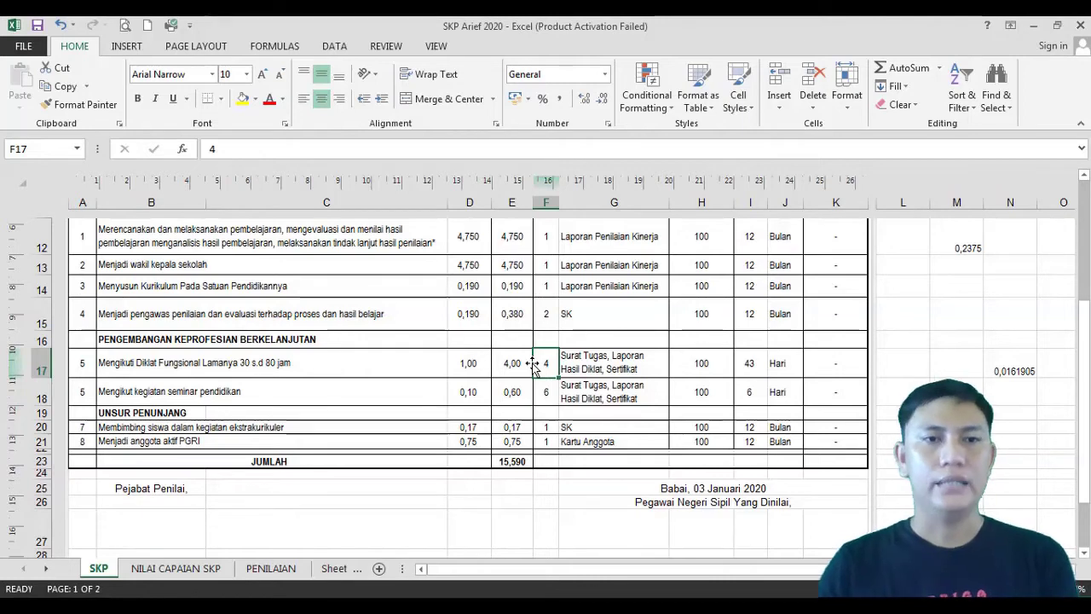
pyautogui.click(277, 371)
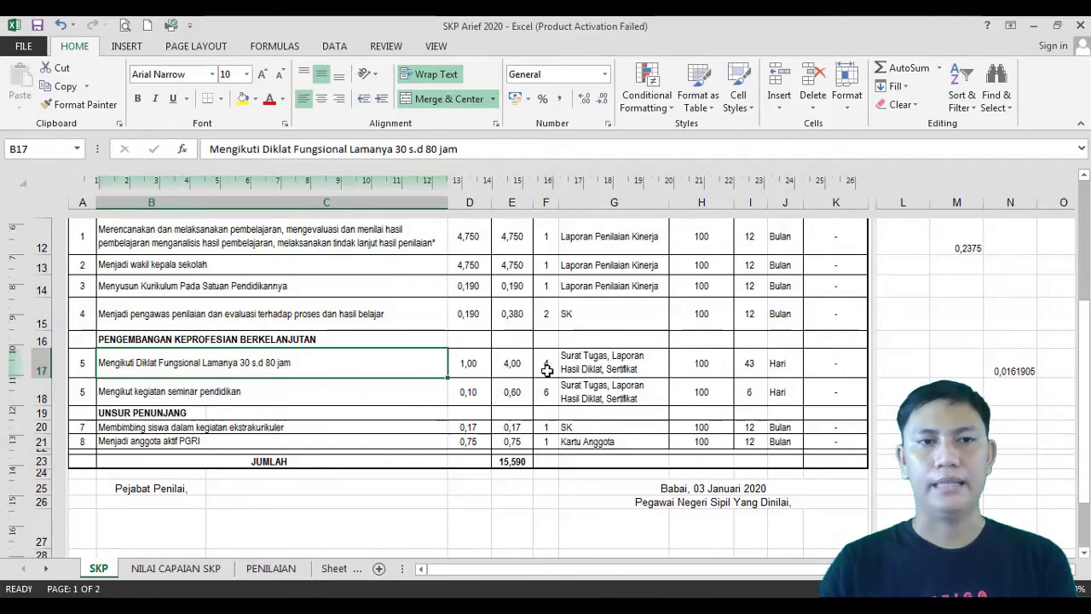
# Step: Check the seminar activity's credit value and quantity in row 18 and the credit value of "Menjadi anggota aktif PGRI" in D21
pyautogui.click(337, 390)
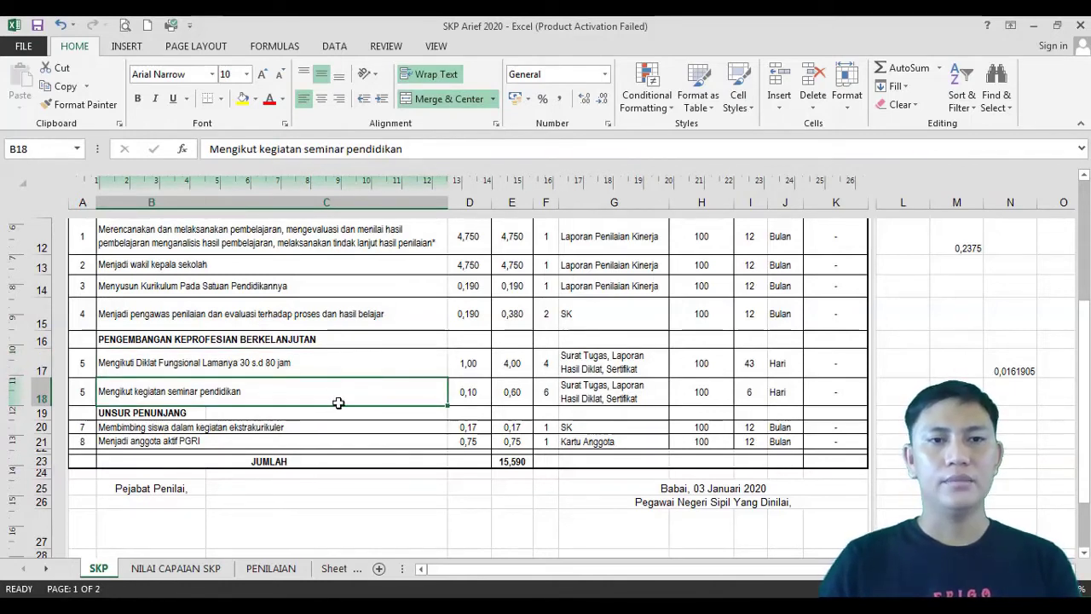
pyautogui.click(480, 391)
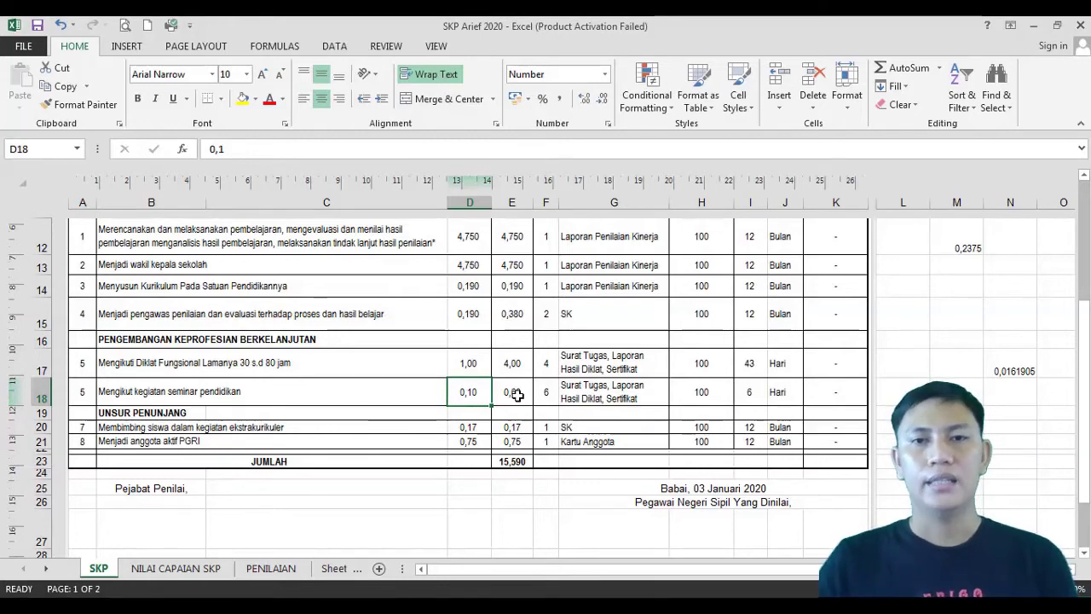
pyautogui.click(553, 391)
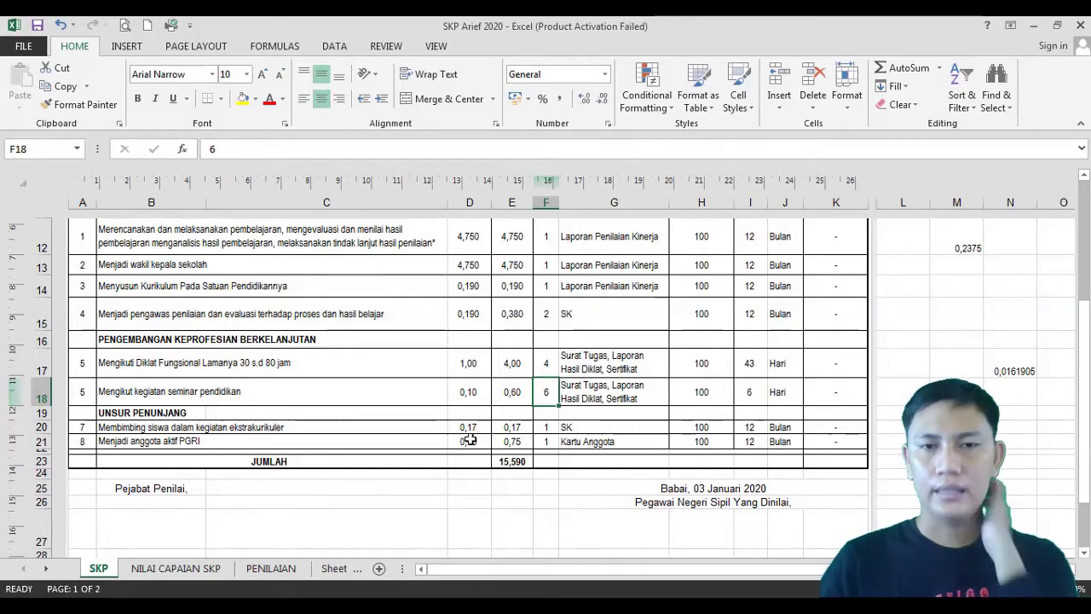
pyautogui.click(230, 444)
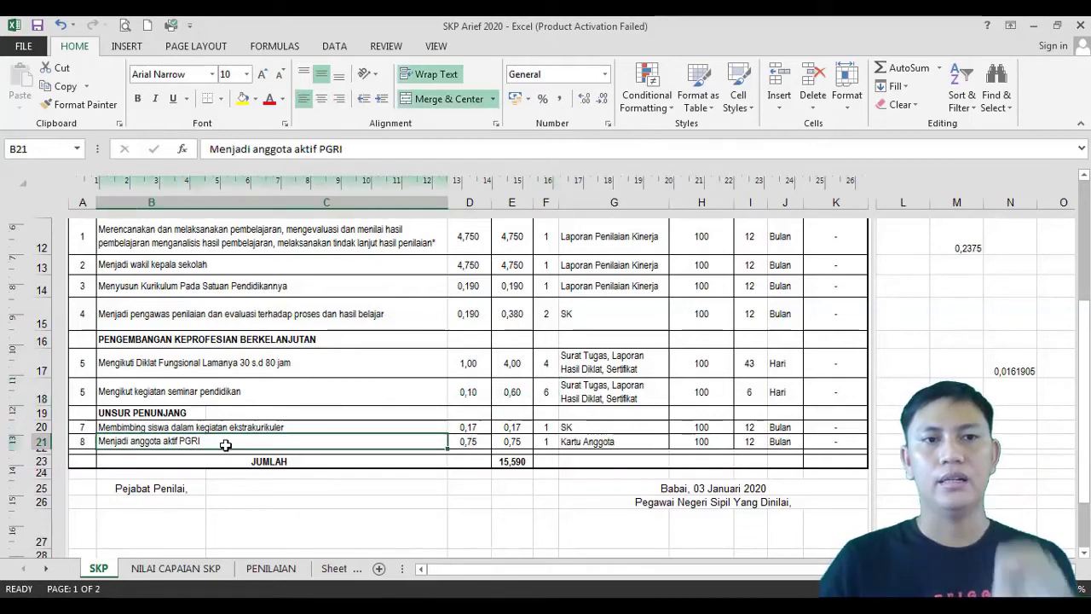
pyautogui.click(471, 442)
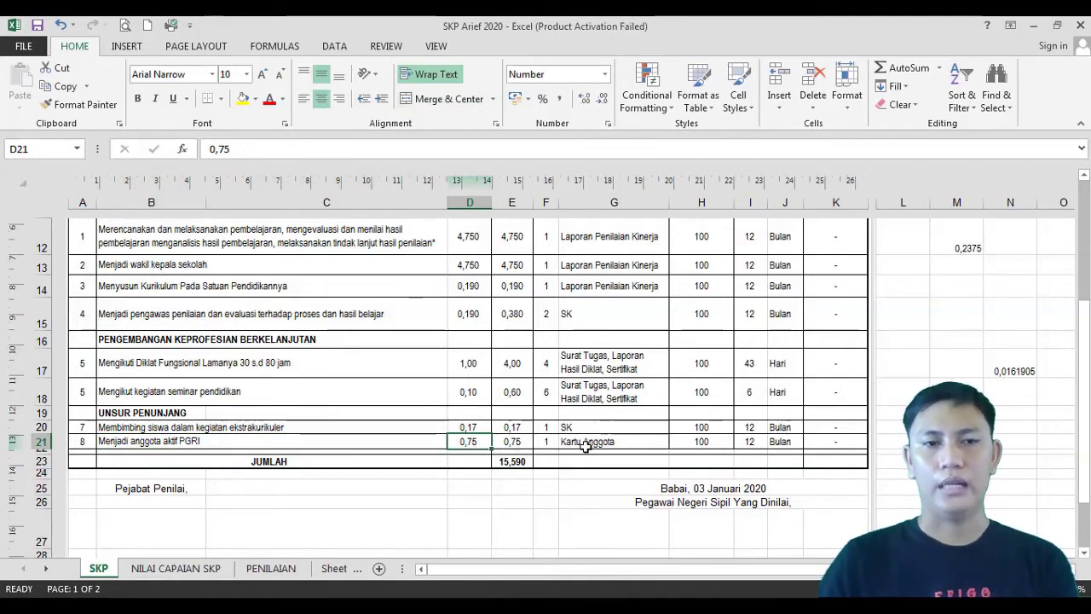
# Step: Review the achievement scores on the NILAI CAPAIAN SKP sheet and the UNSUR YANG DINILAI section on the PENILAIAN sheet
pyautogui.click(196, 577)
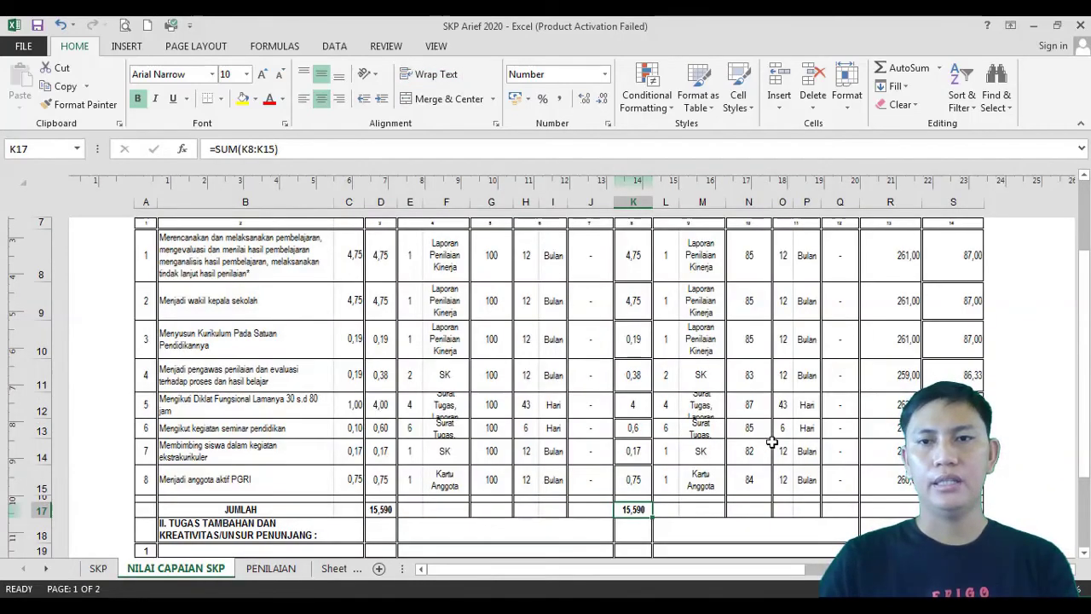
pyautogui.scroll(2, 747, 382)
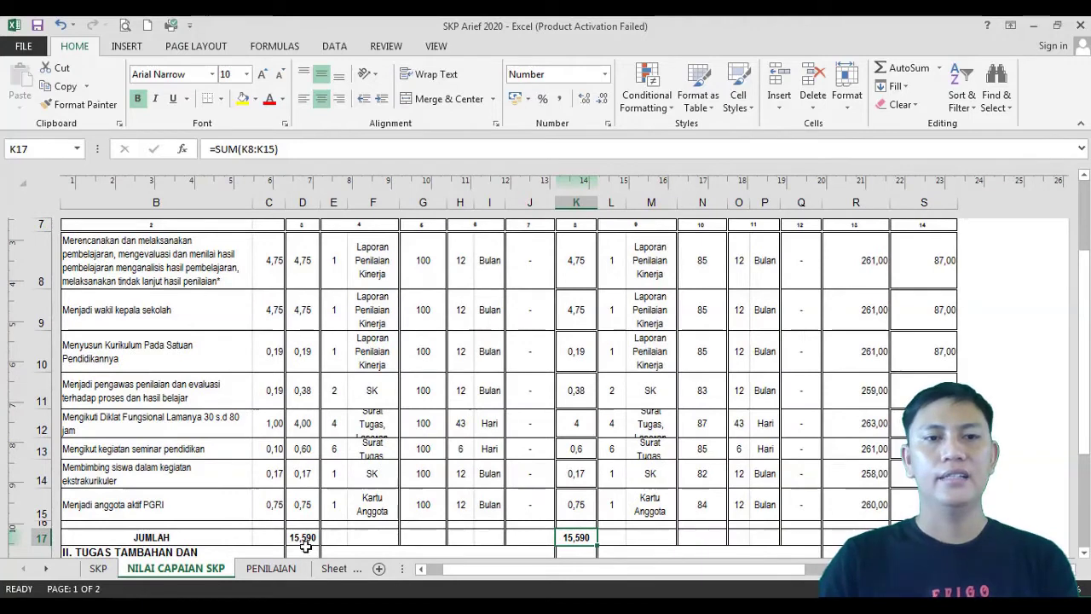
pyautogui.click(294, 575)
pyautogui.scroll(10, 421, 451)
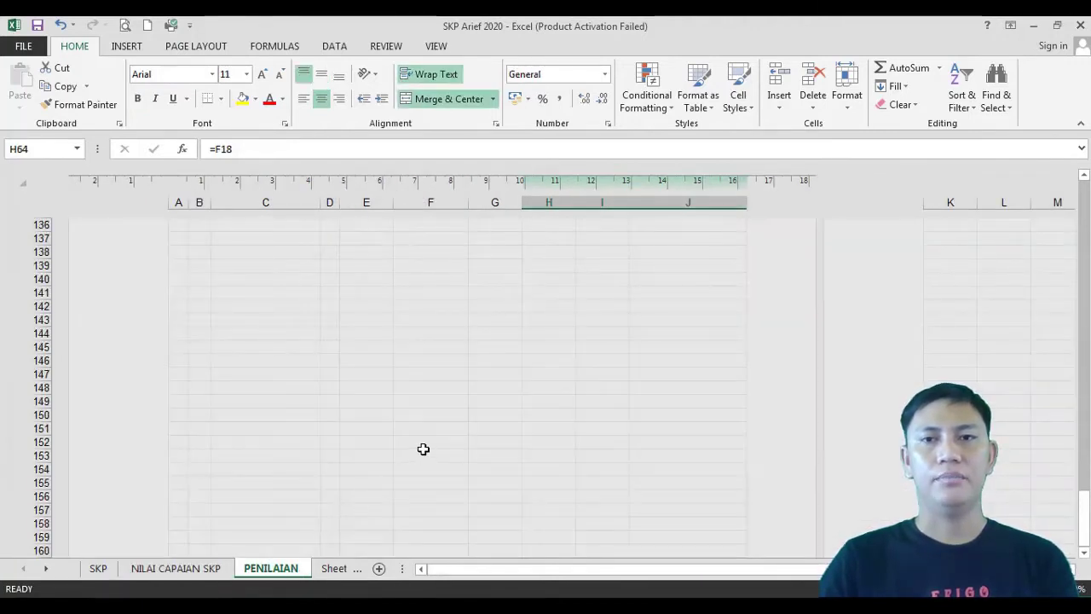
pyautogui.scroll(4, 422, 449)
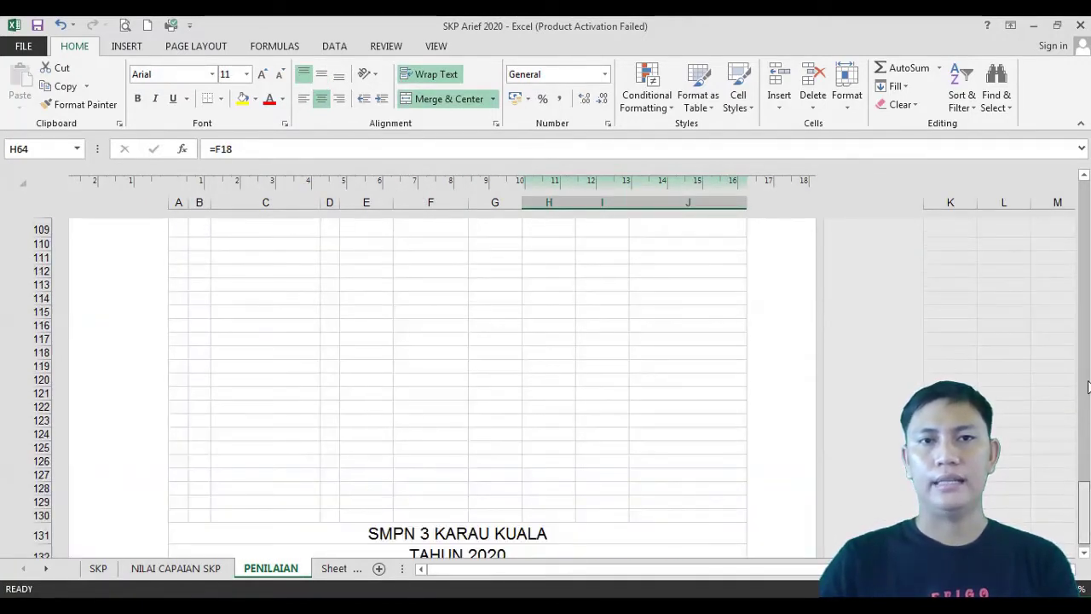
pyautogui.moveTo(1086, 388); pyautogui.dragTo(1087, 254)
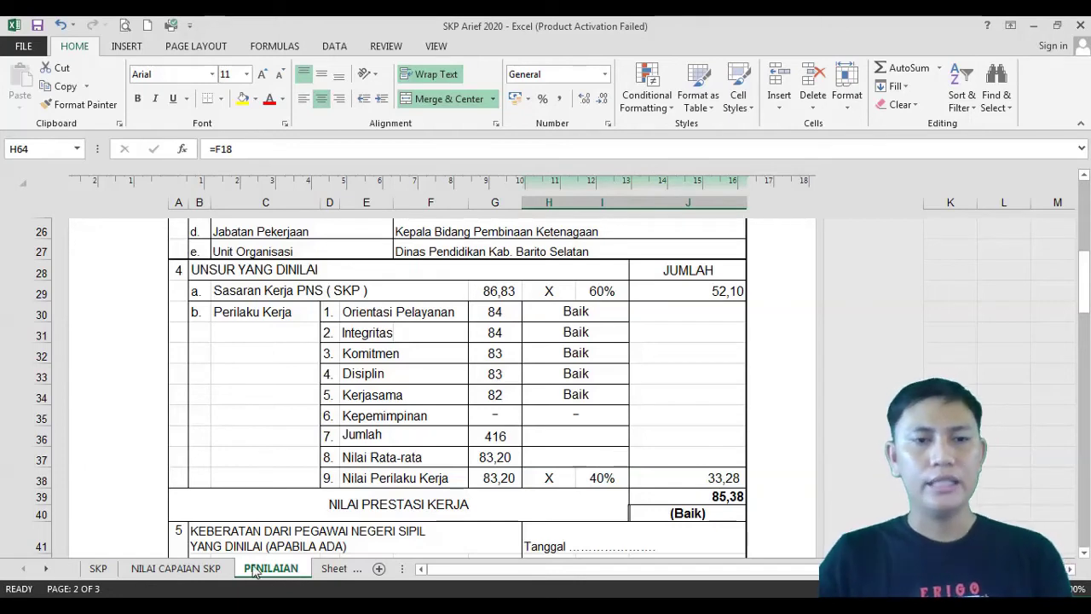
# Step: Switch to the file explorer and open the workbook Lampiran I DUPAK Baru from the DUPAK folder in BAHAN MEMBUAT SKP
pyautogui.click(191, 609)
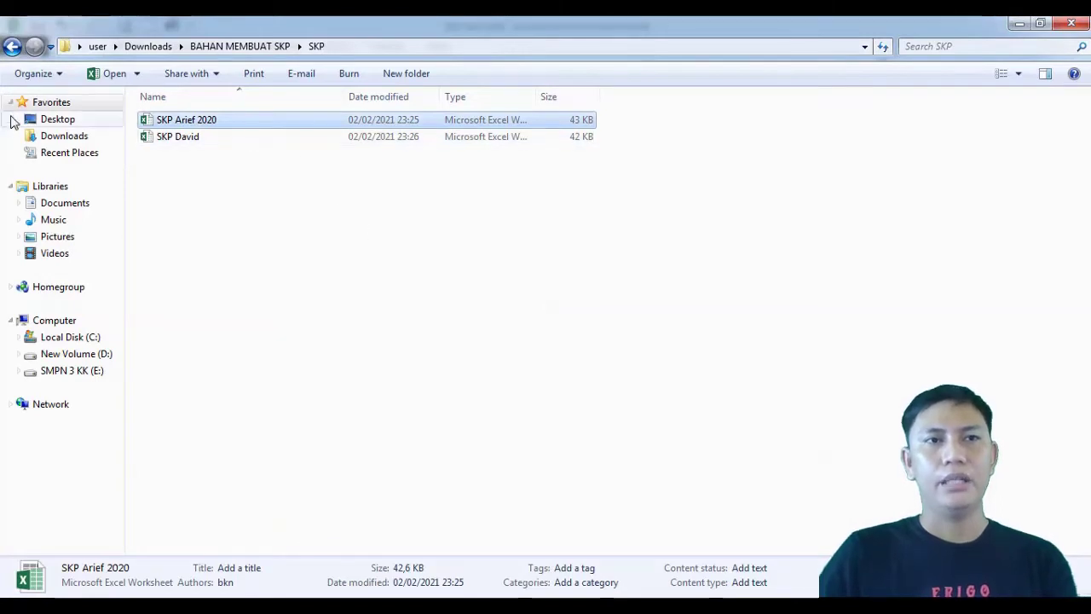
pyautogui.click(12, 46)
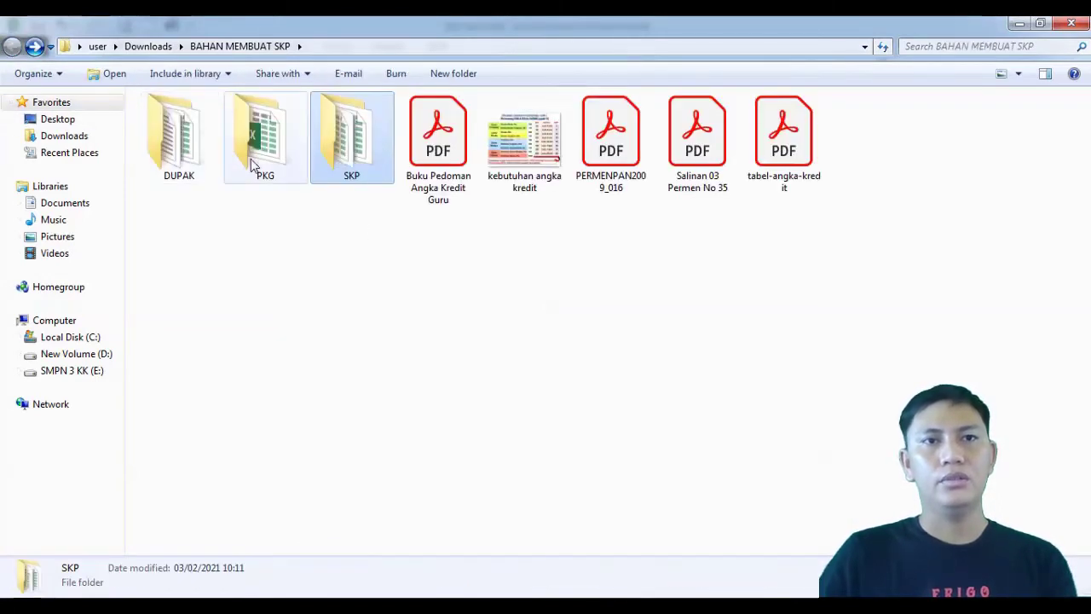
pyautogui.doubleClick(202, 153)
pyautogui.doubleClick(202, 137)
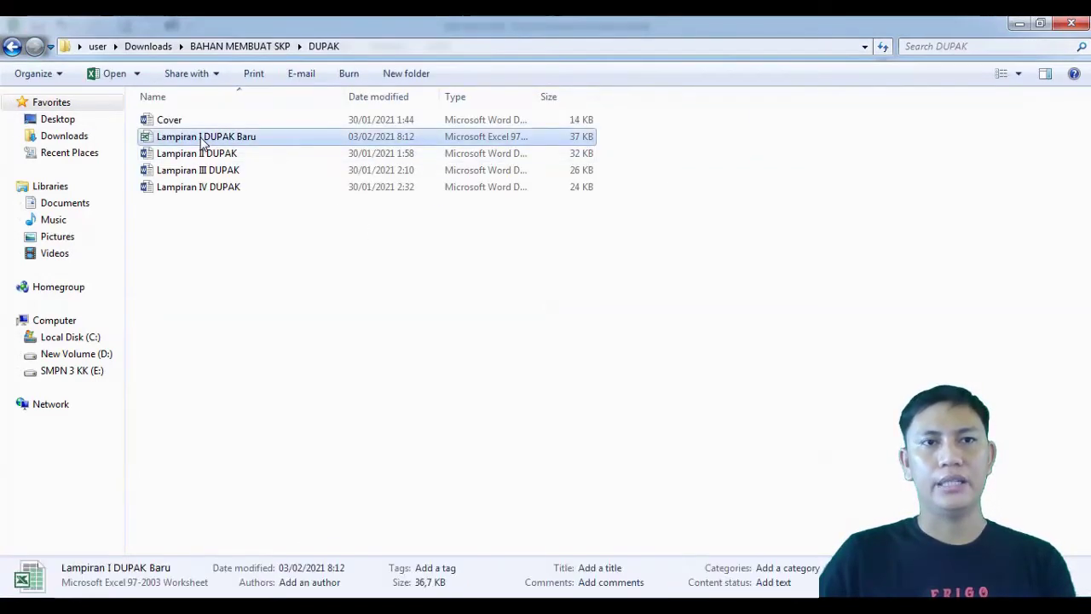
pyautogui.click(461, 355)
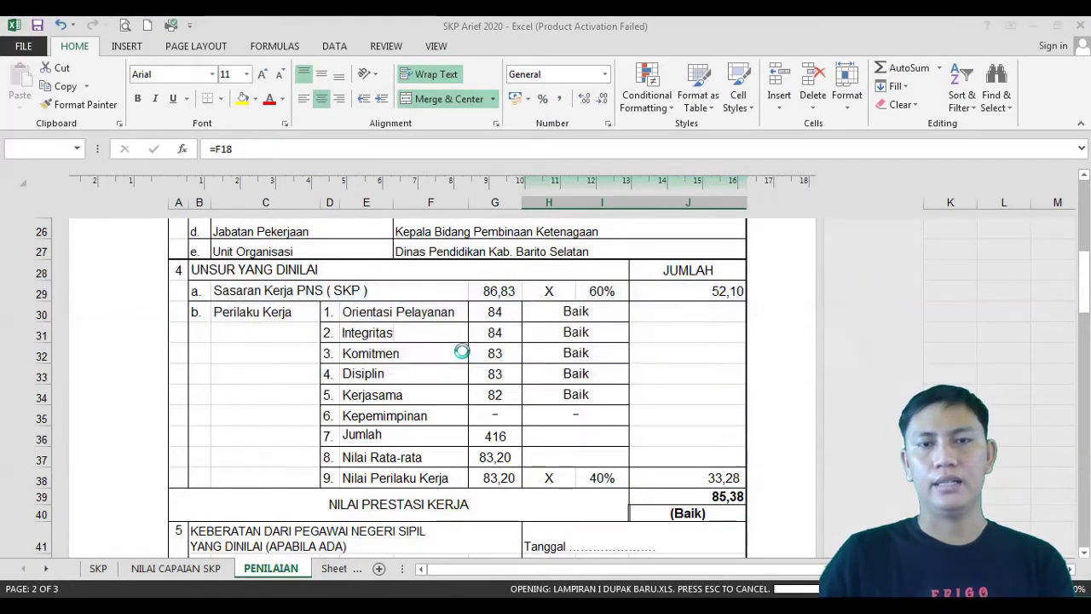
# Step: Review the KETERANGAN PERORANGAN personal details table down to the heading of the UNSUR YANG DINILAI table
pyautogui.scroll(5, 463, 351)
pyautogui.scroll(2, 463, 352)
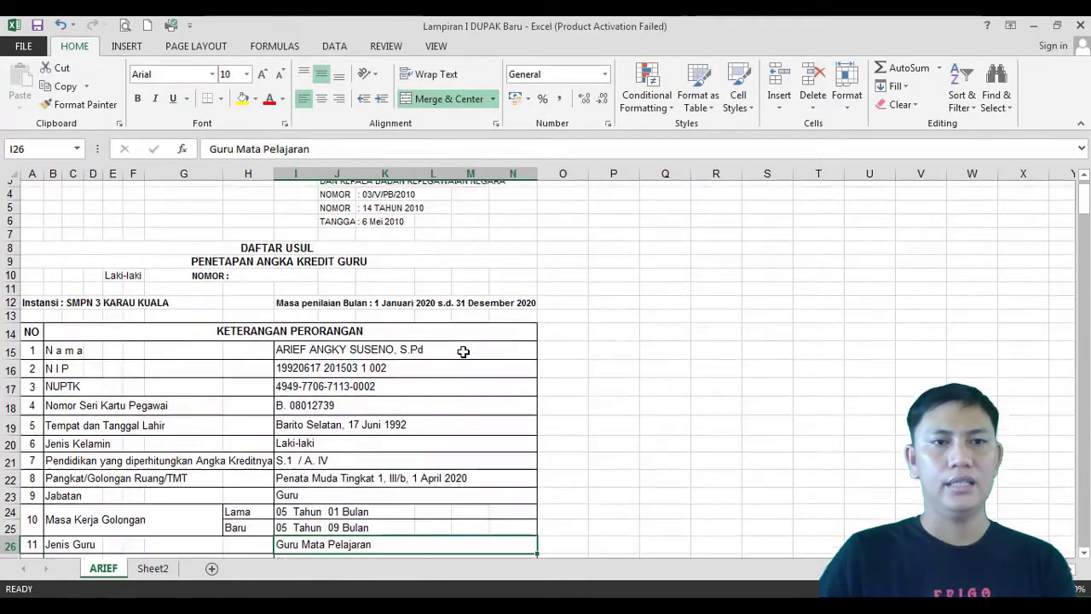
pyautogui.scroll(-3, 456, 326)
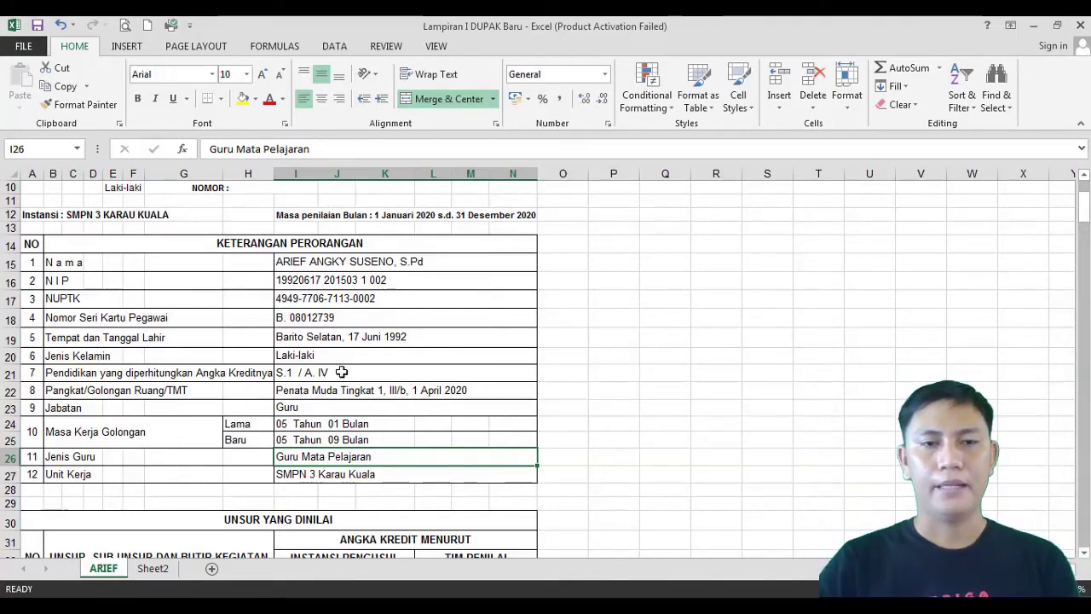
pyautogui.scroll(-5, 355, 426)
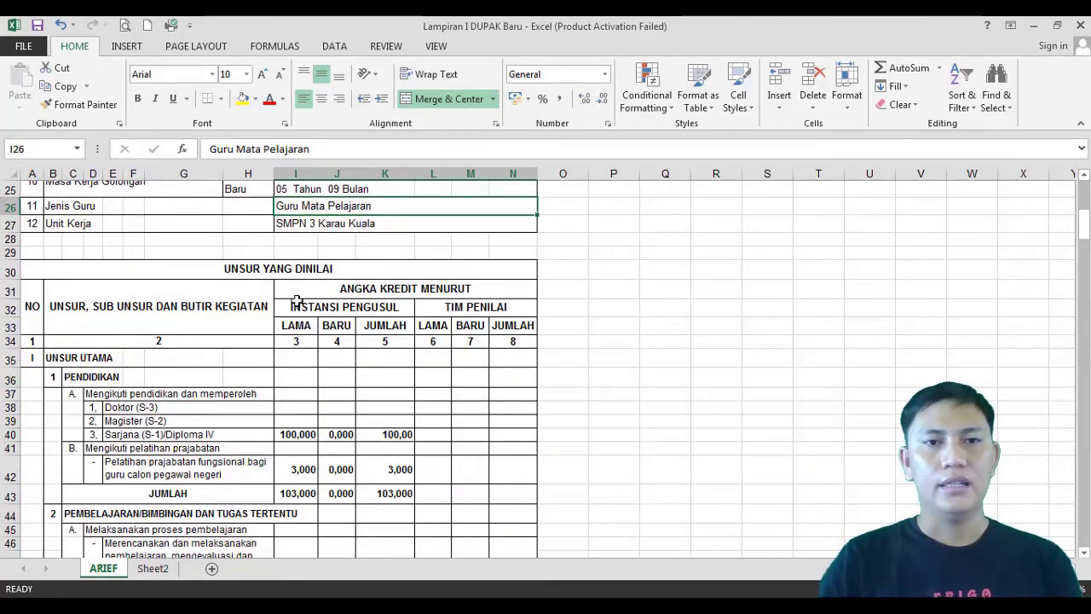
# Step: Examine the LAMA and BARU credits through UNSUR UTAMA and UNSUR PENUNJANG, and inspect the combined LAMA total in I170
pyautogui.scroll(-2, 299, 269)
pyautogui.scroll(-1, 300, 341)
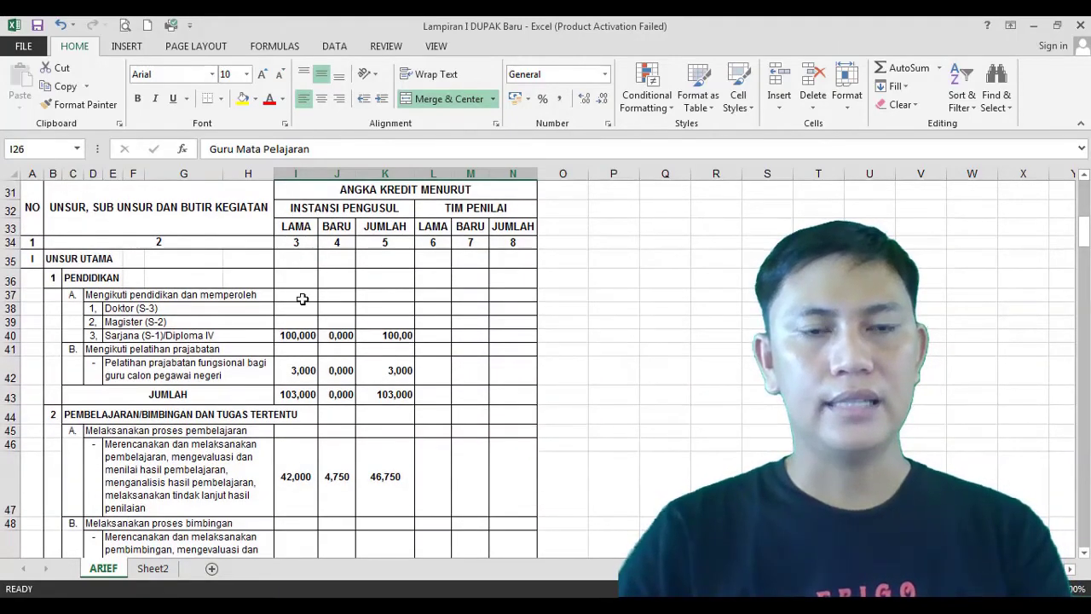
pyautogui.scroll(-1, 301, 432)
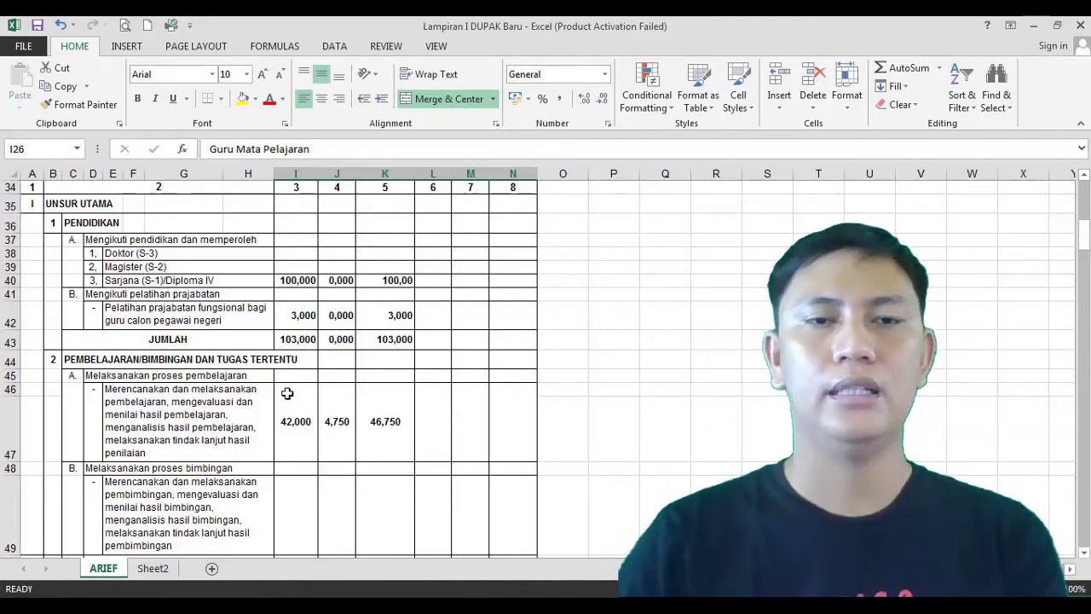
pyautogui.scroll(-3, 287, 393)
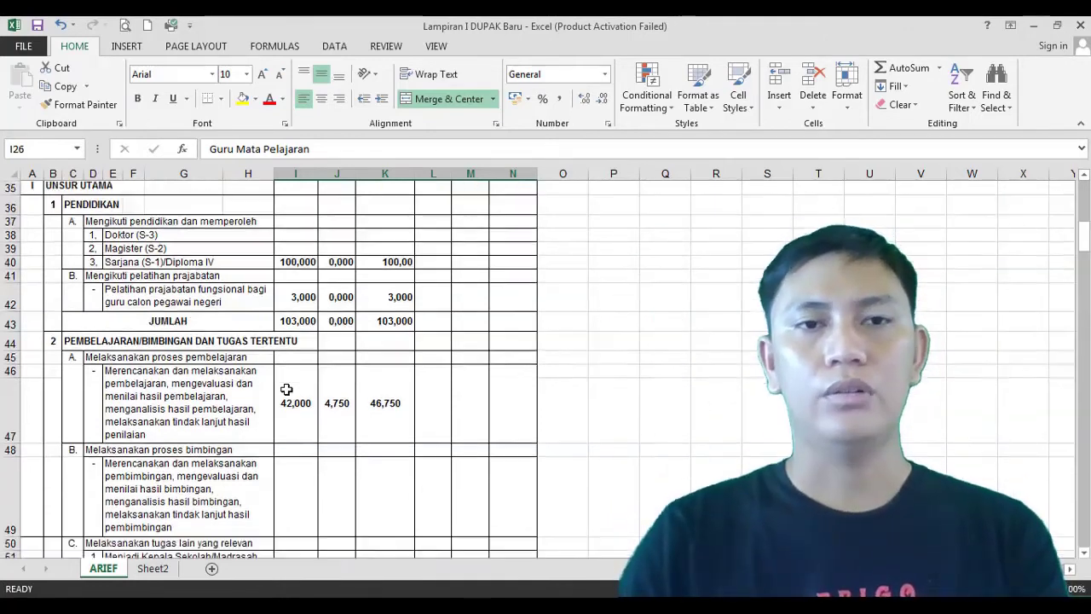
pyautogui.scroll(-7, 287, 389)
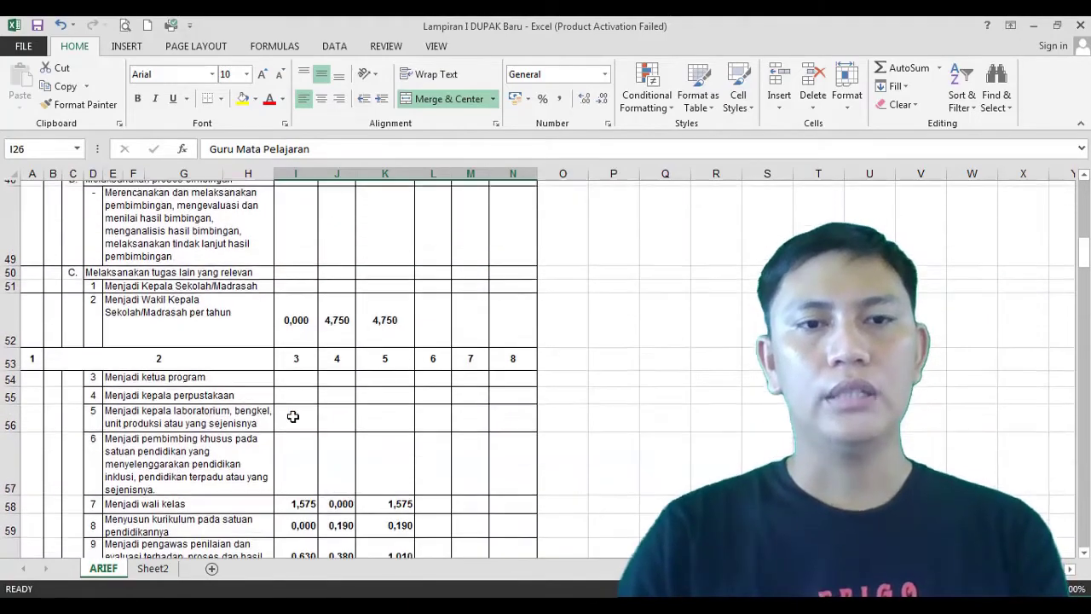
pyautogui.scroll(-8, 294, 424)
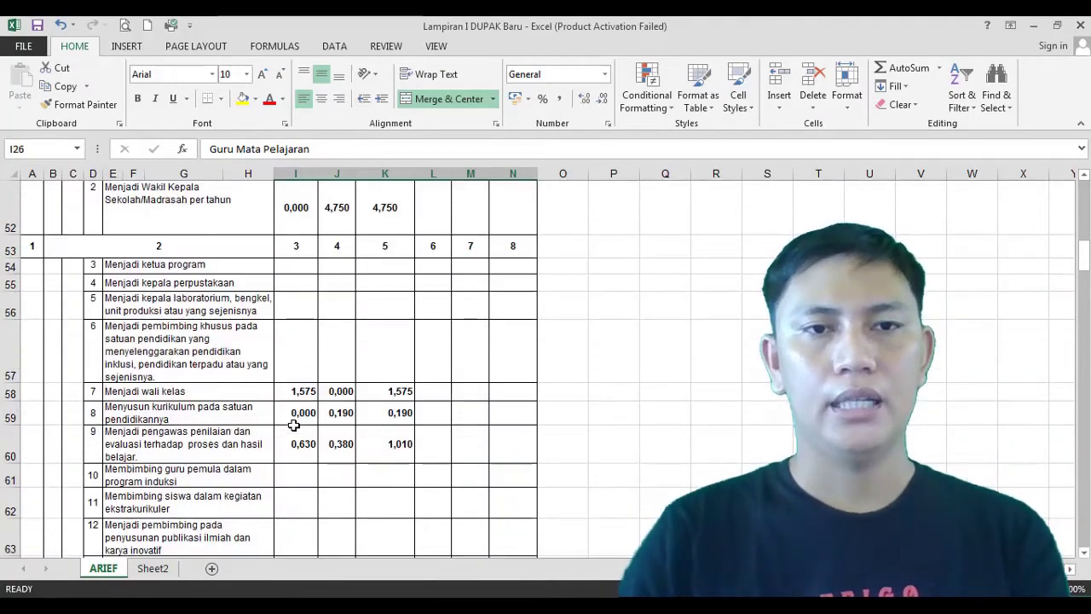
pyautogui.scroll(-15, 293, 433)
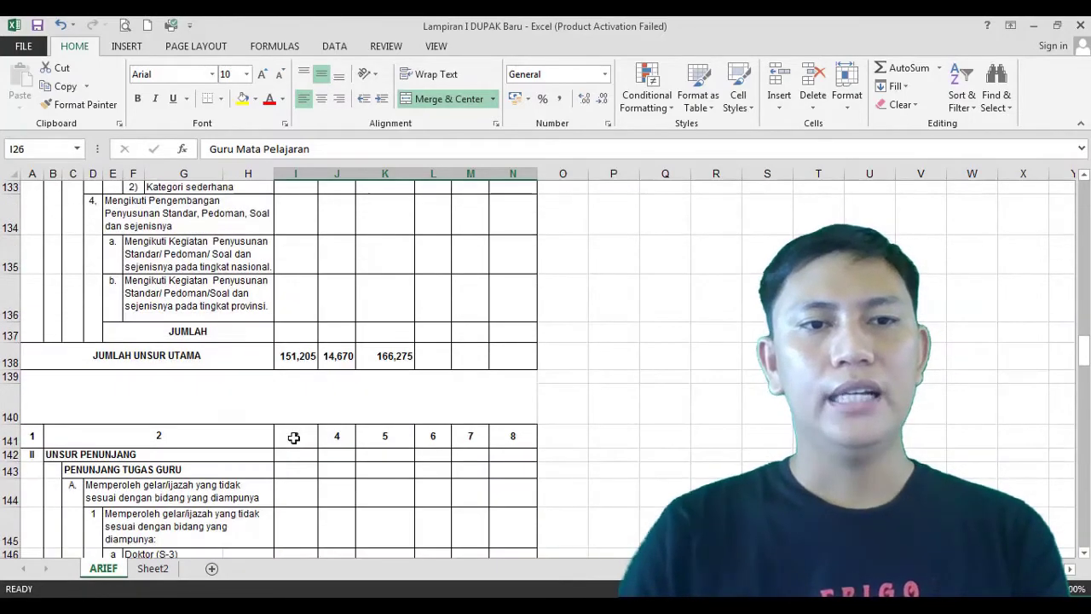
pyautogui.scroll(-8, 293, 434)
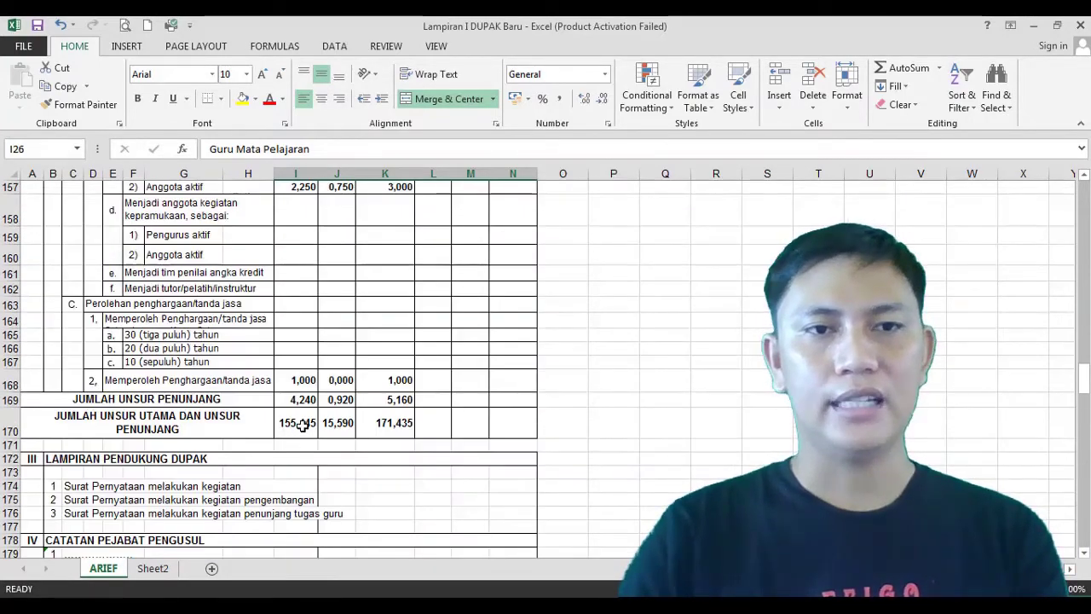
pyautogui.click(300, 426)
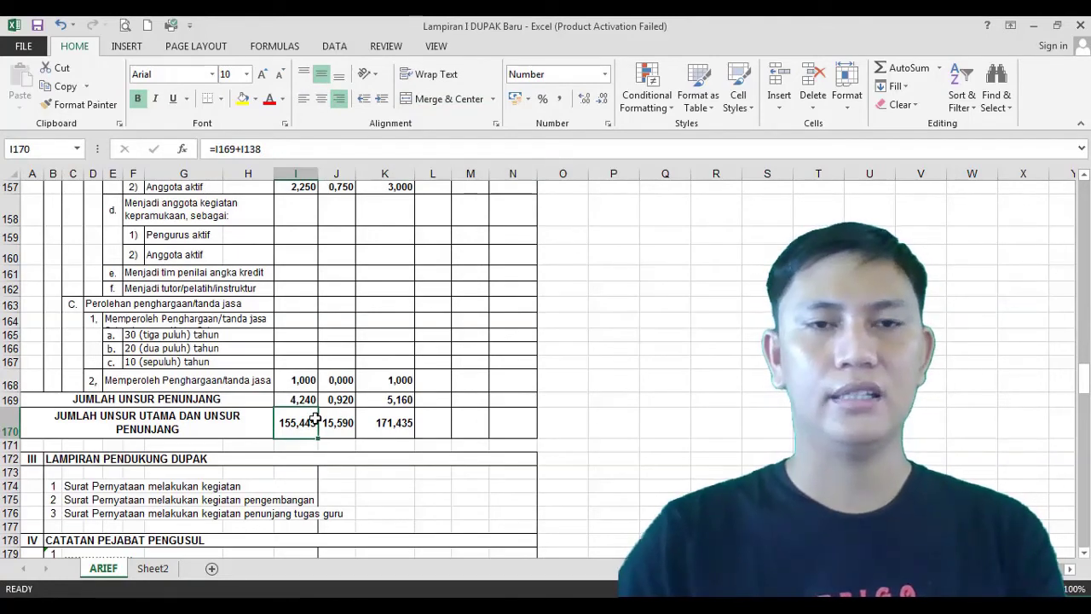
# Step: Return to the PENDIDIKAN section and check the BARU credits for Sarjana (S-1)/Diploma IV in J40 and prajabatan training in J42
pyautogui.scroll(7, 315, 417)
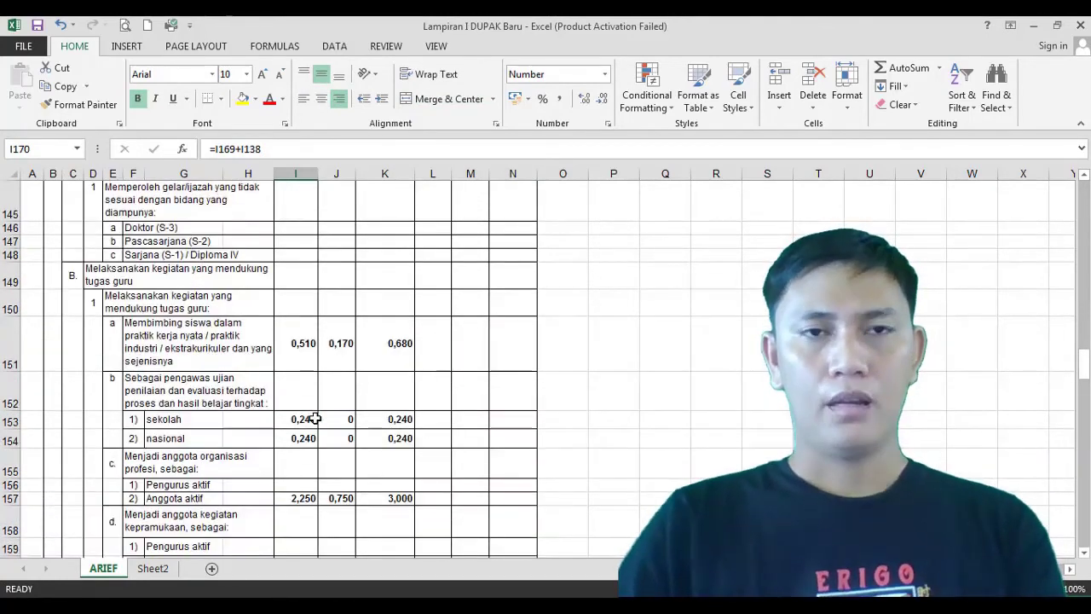
pyautogui.scroll(11, 316, 418)
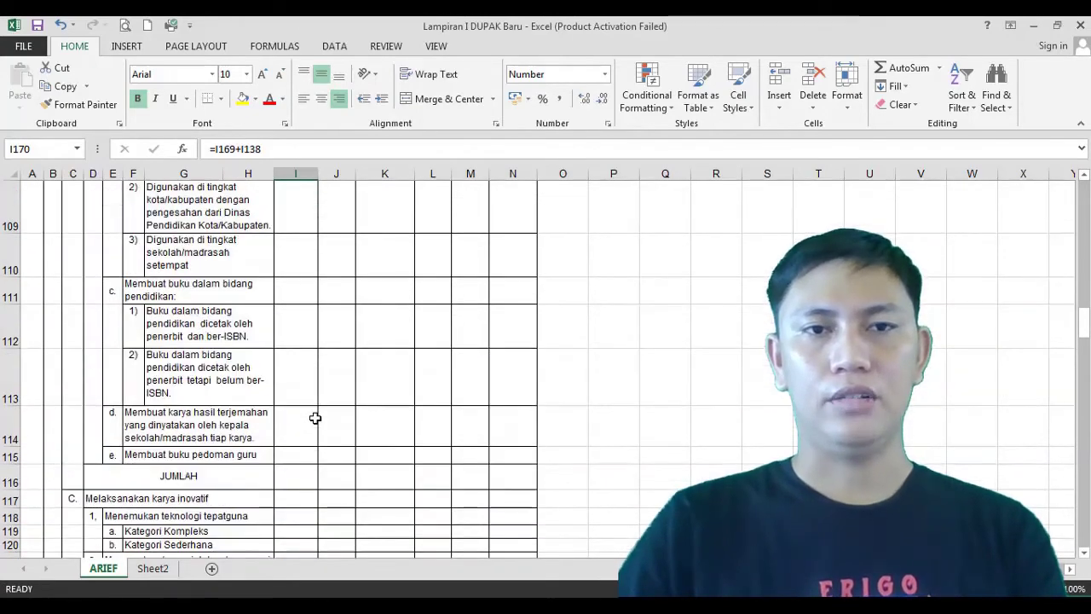
pyautogui.scroll(2, 316, 418)
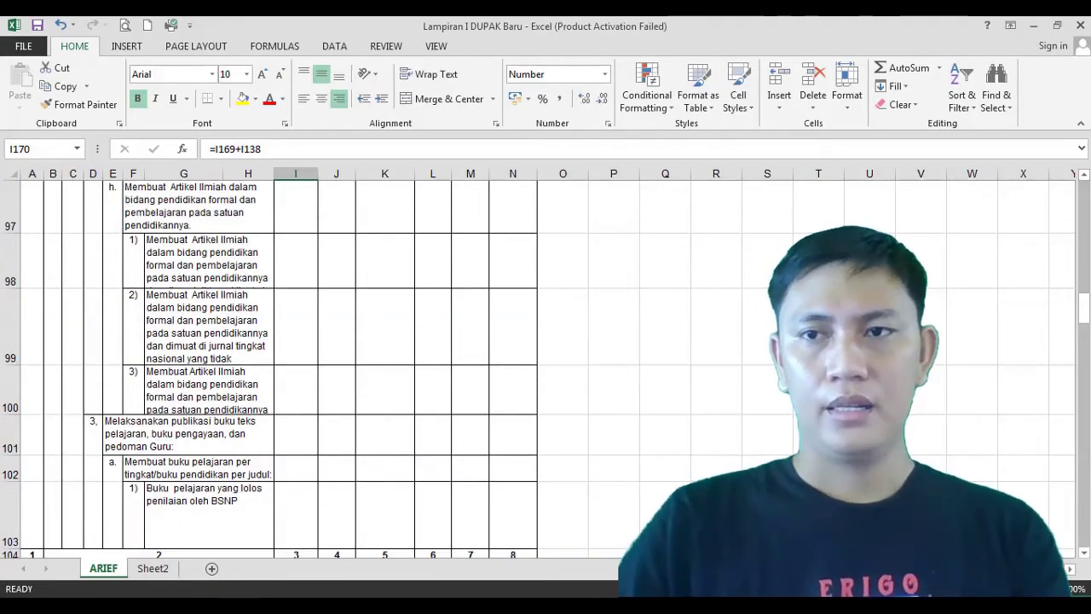
pyautogui.moveTo(1085, 317); pyautogui.dragTo(1085, 221)
pyautogui.scroll(-3, 344, 426)
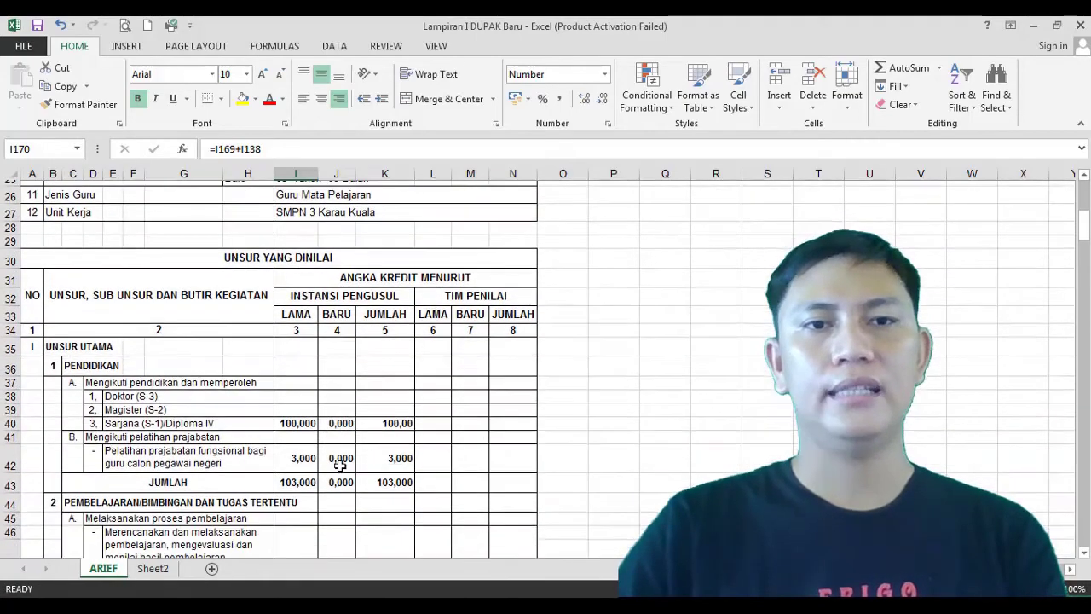
pyautogui.click(344, 417)
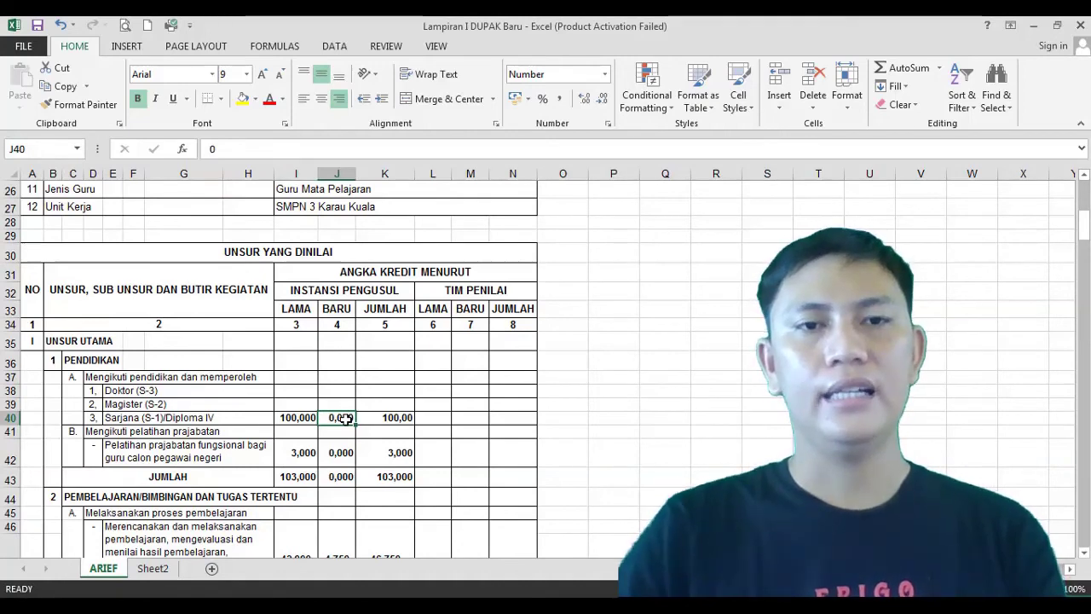
pyautogui.click(336, 470)
pyautogui.click(343, 460)
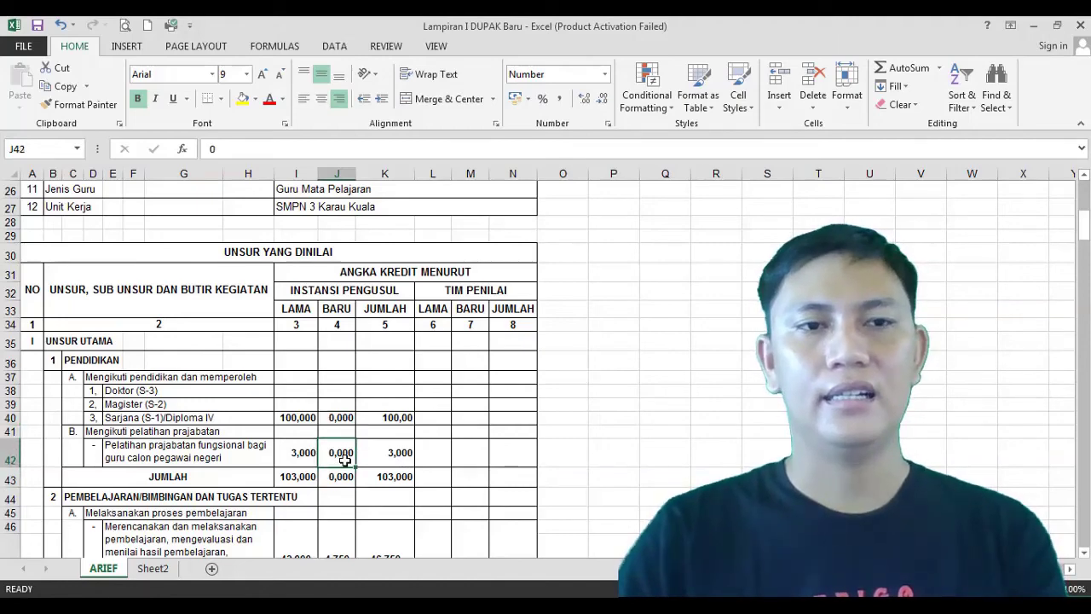
# Step: Inspect the JUMLAH formula for Sarjana (S-1)/Diploma IV in K40 and review the credits down to PENGEMBANGAN KEPROFESIAN BERKELANJUTAN
pyautogui.scroll(-2, 344, 460)
pyautogui.scroll(-2, 344, 461)
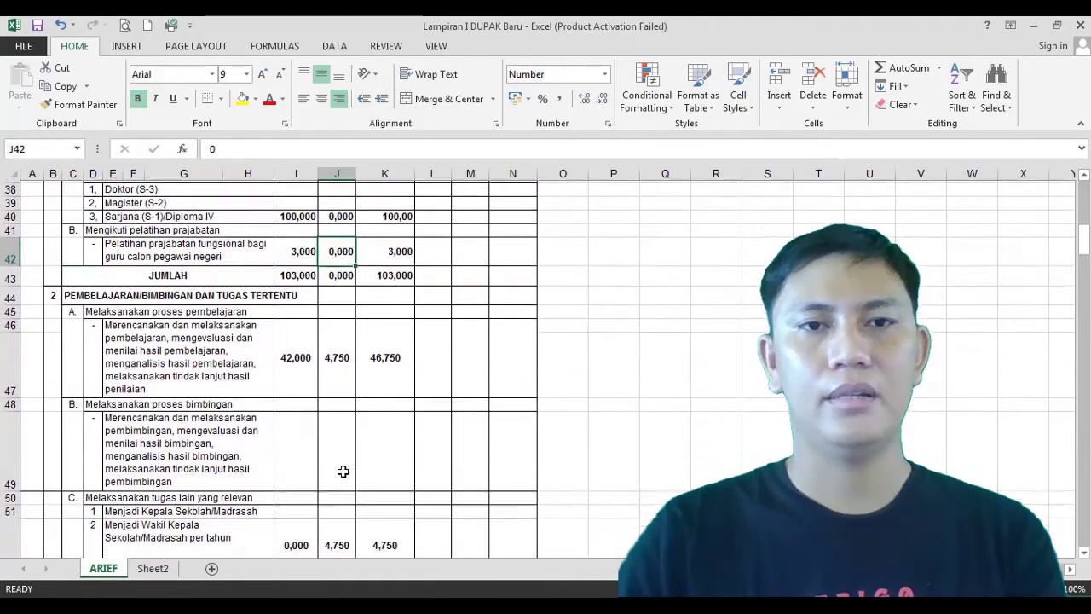
pyautogui.scroll(2, 344, 470)
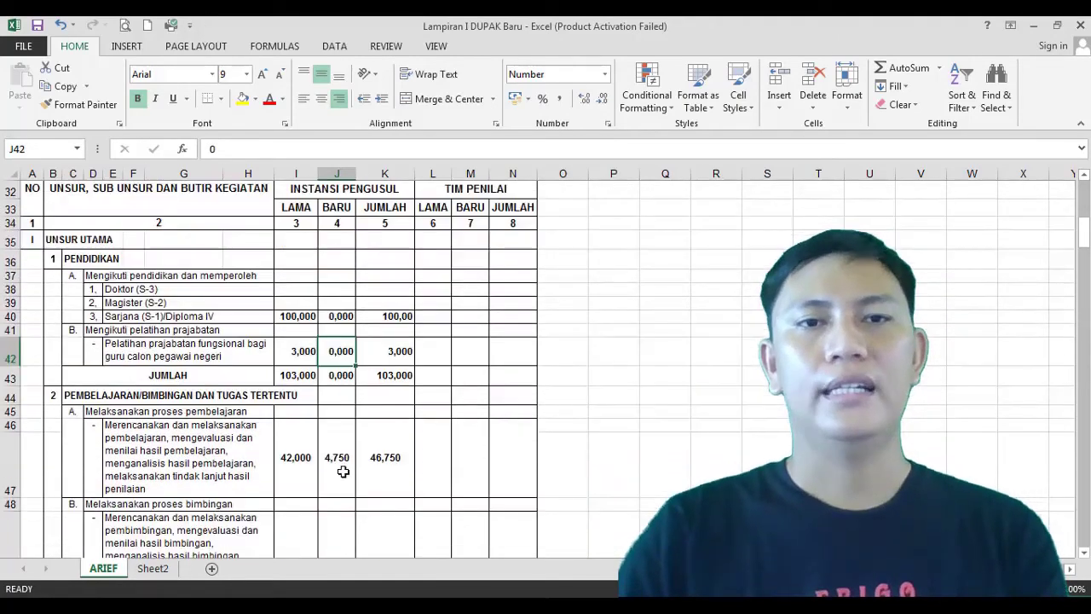
pyautogui.click(374, 320)
pyautogui.scroll(-3, 378, 435)
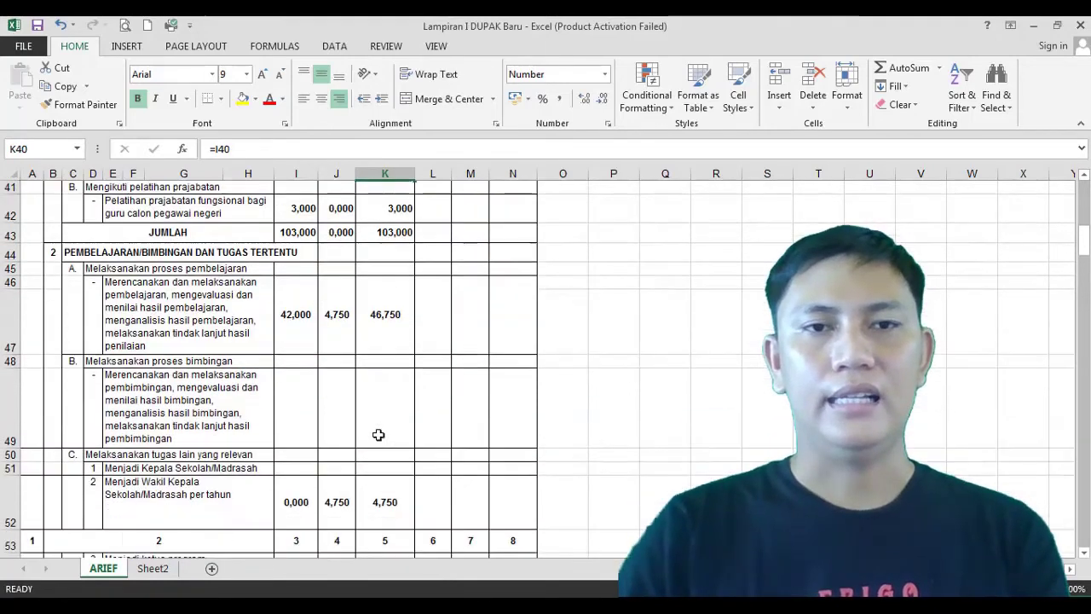
pyautogui.scroll(-7, 378, 435)
pyautogui.scroll(-1, 1084, 341)
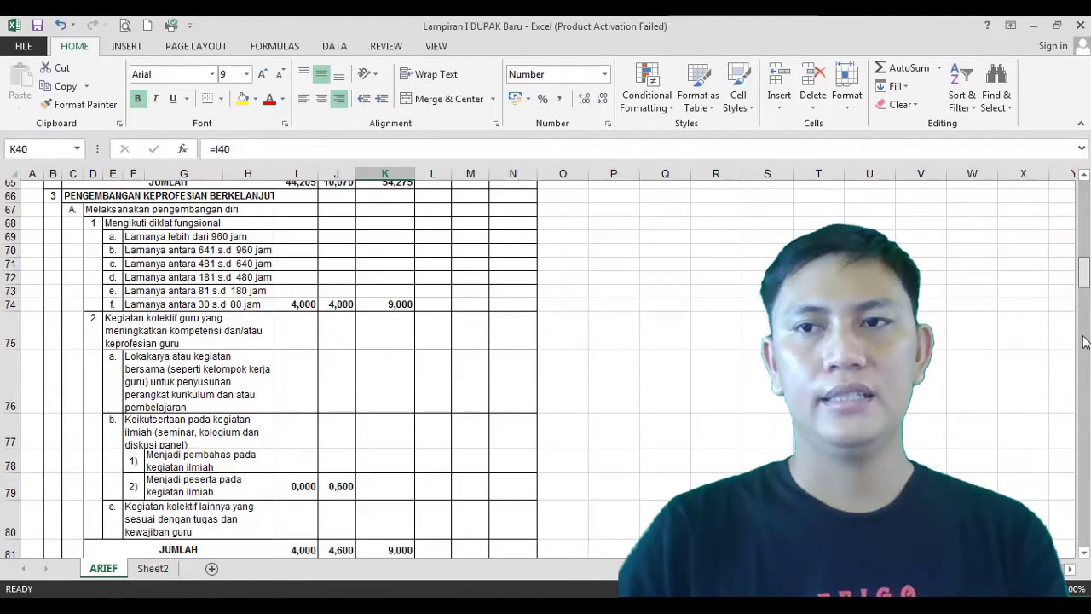
# Step: Look through the closing notes and signature sections, and recheck the LAMA total in the JUMLAH UNSUR UTAMA DAN UNSUR PENUNJANG row
pyautogui.scroll(-20, 1084, 341)
pyautogui.scroll(-20, 1072, 486)
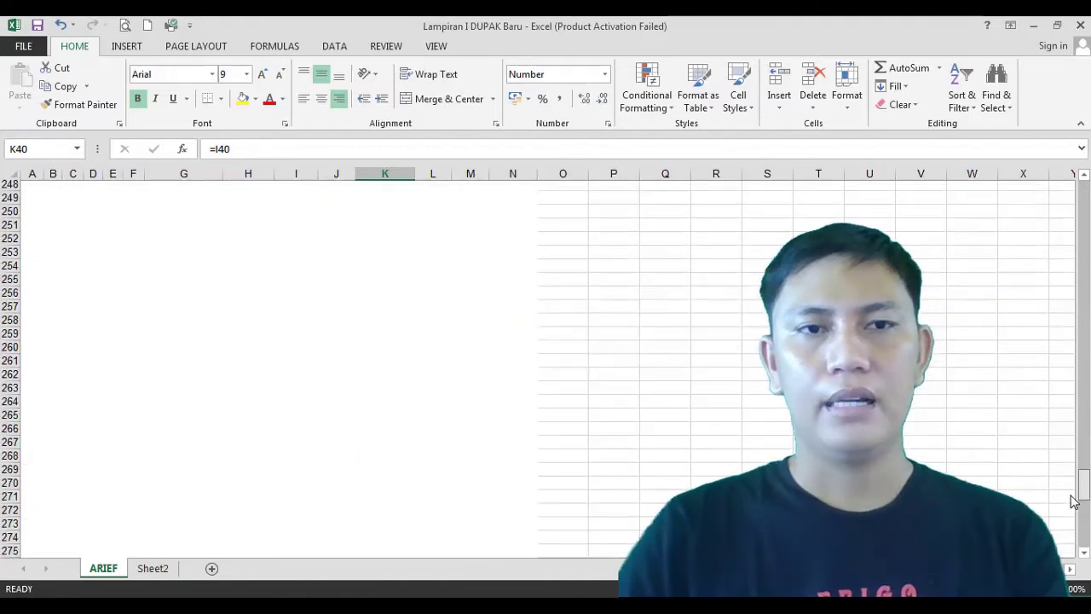
pyautogui.scroll(20, 1073, 418)
pyautogui.scroll(8, 1072, 369)
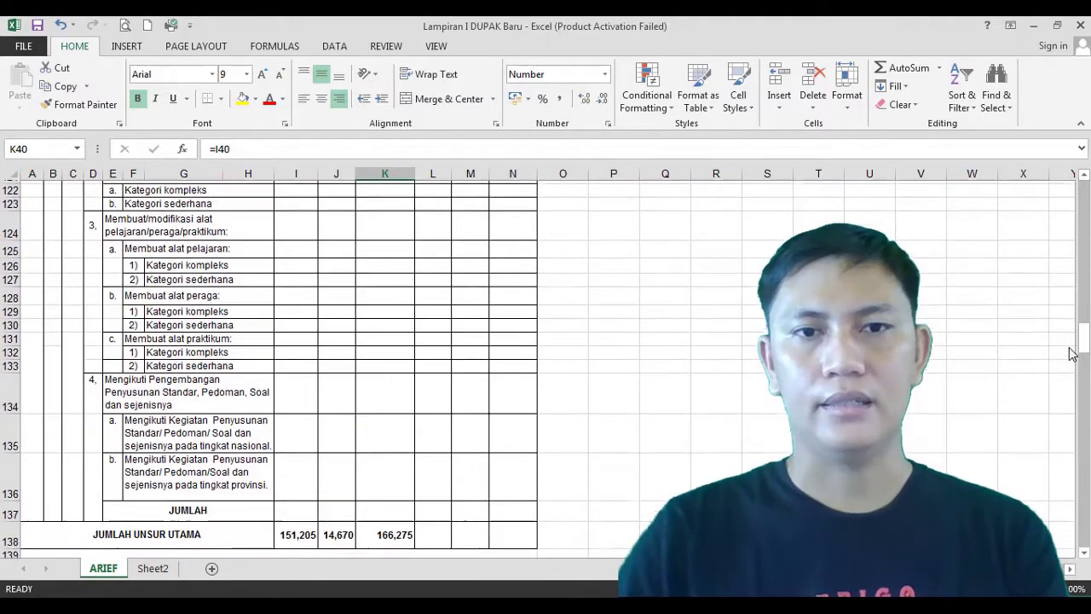
pyautogui.scroll(-5, 1072, 367)
pyautogui.scroll(-20, 603, 406)
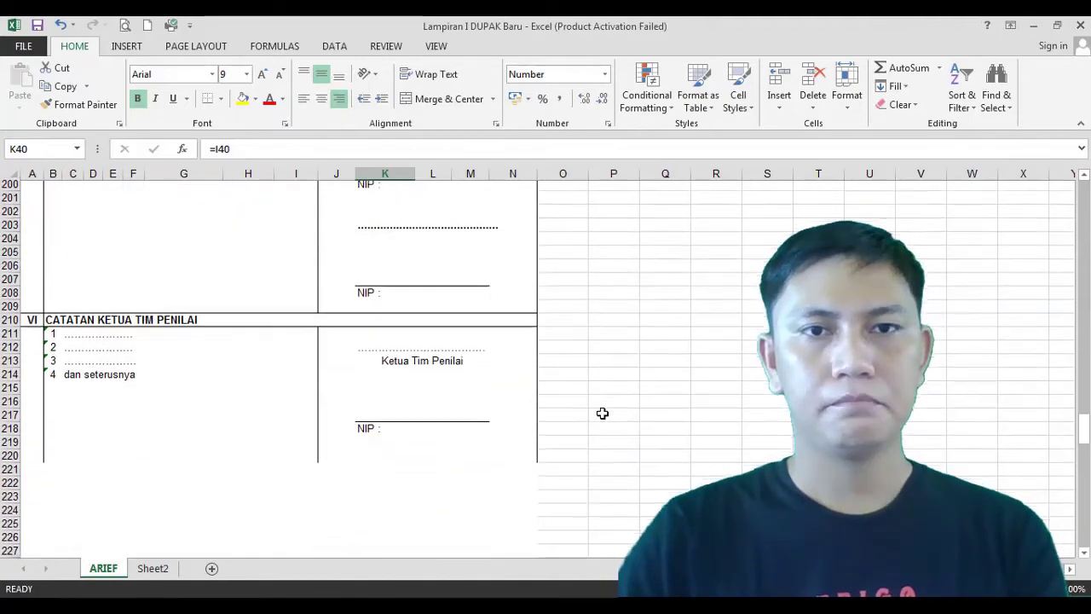
pyautogui.scroll(14, 601, 414)
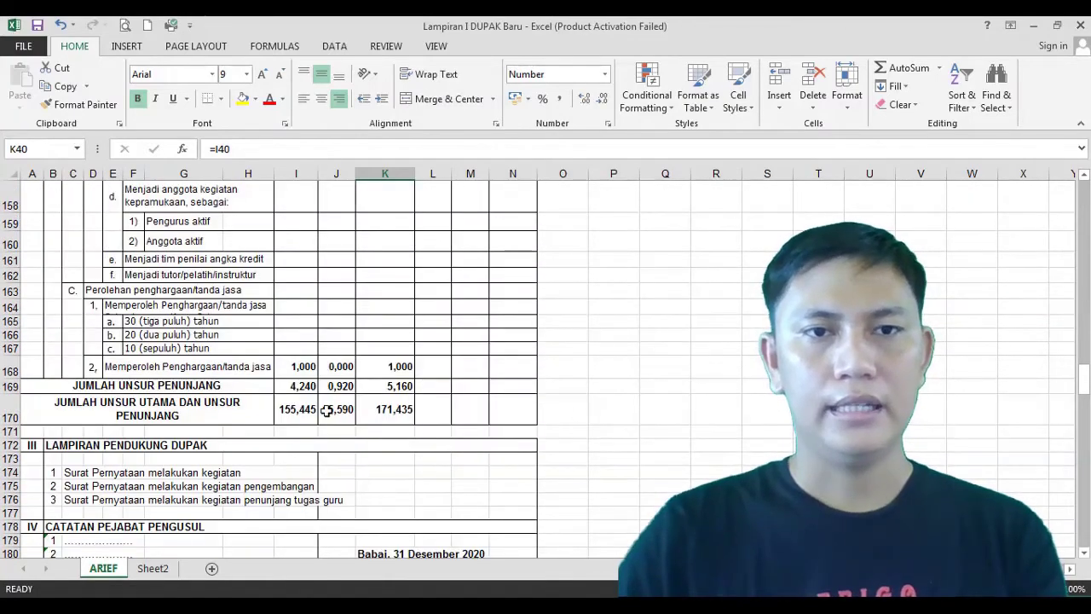
pyautogui.click(309, 411)
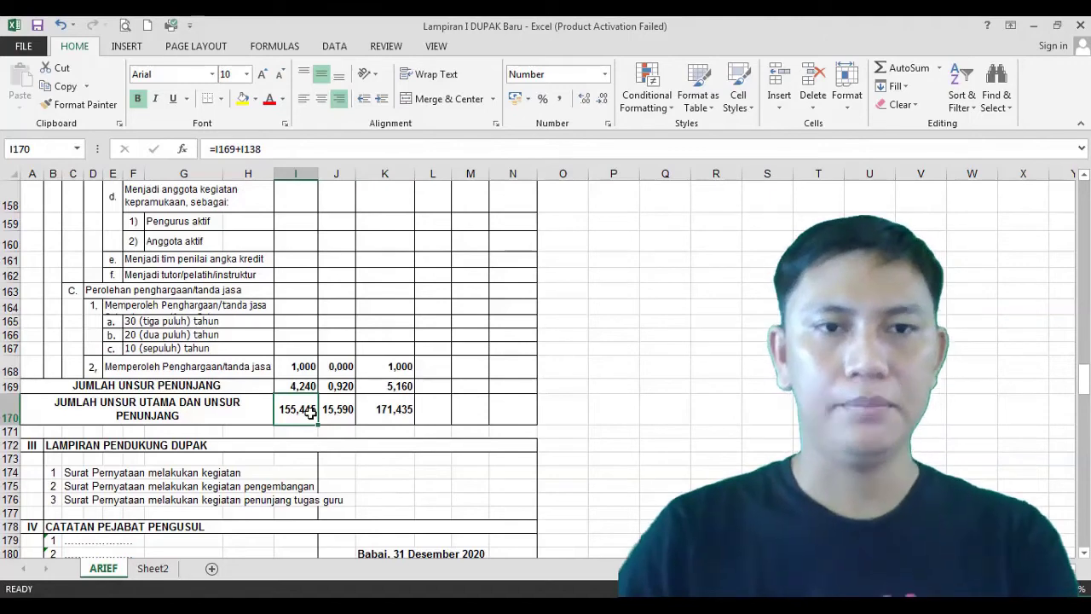
# Step: Fill the LAMA, BARU and JUMLAH totals in the JUMLAH UNSUR UTAMA DAN UNSUR PENUNJANG row (I170, J170, K170) with yellow
pyautogui.click(243, 99)
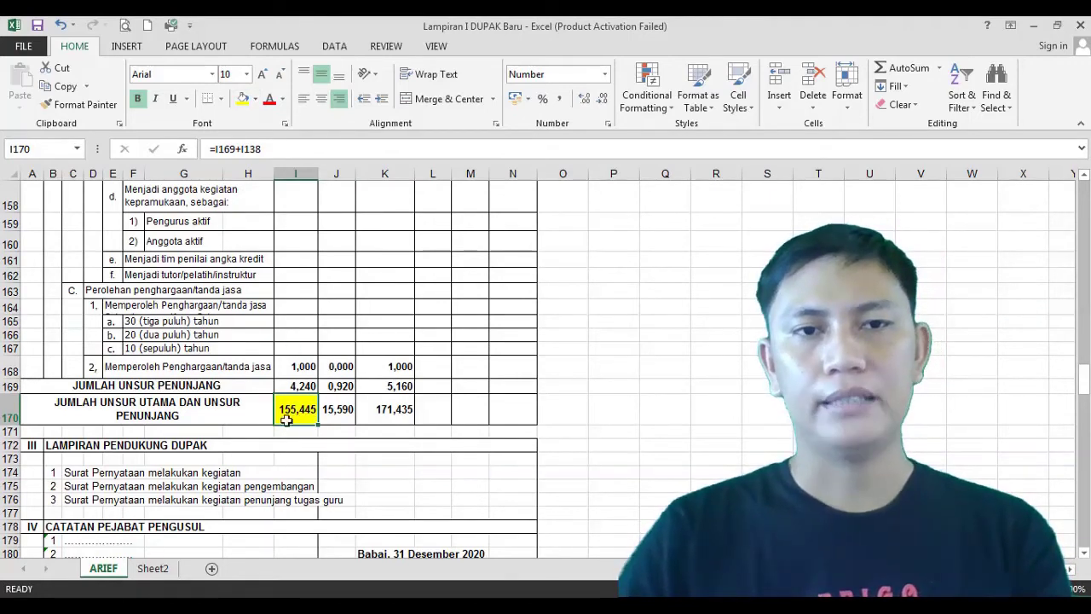
pyautogui.click(329, 418)
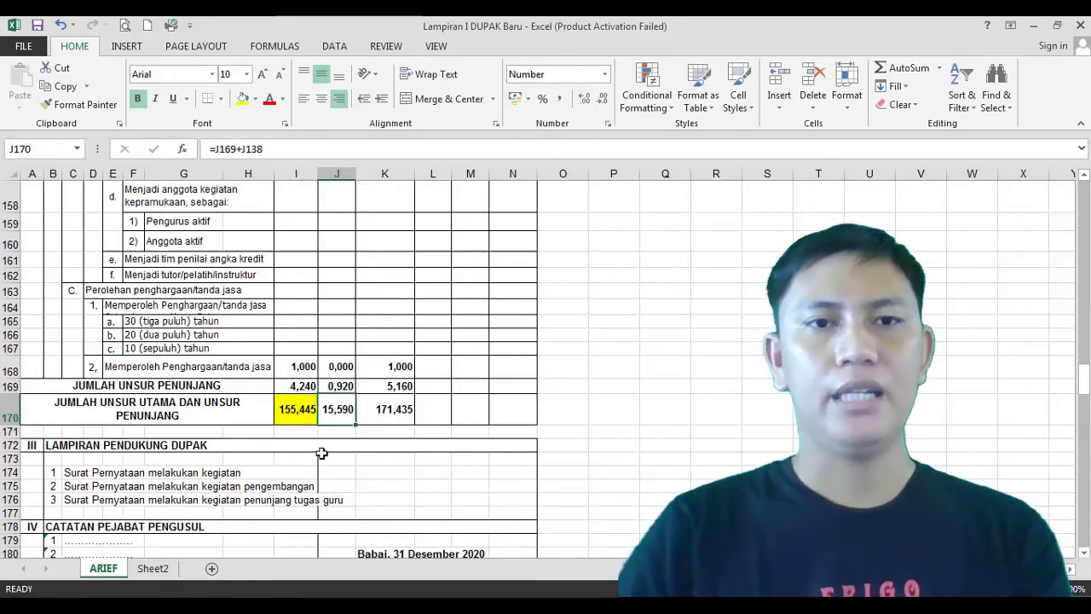
pyautogui.click(243, 99)
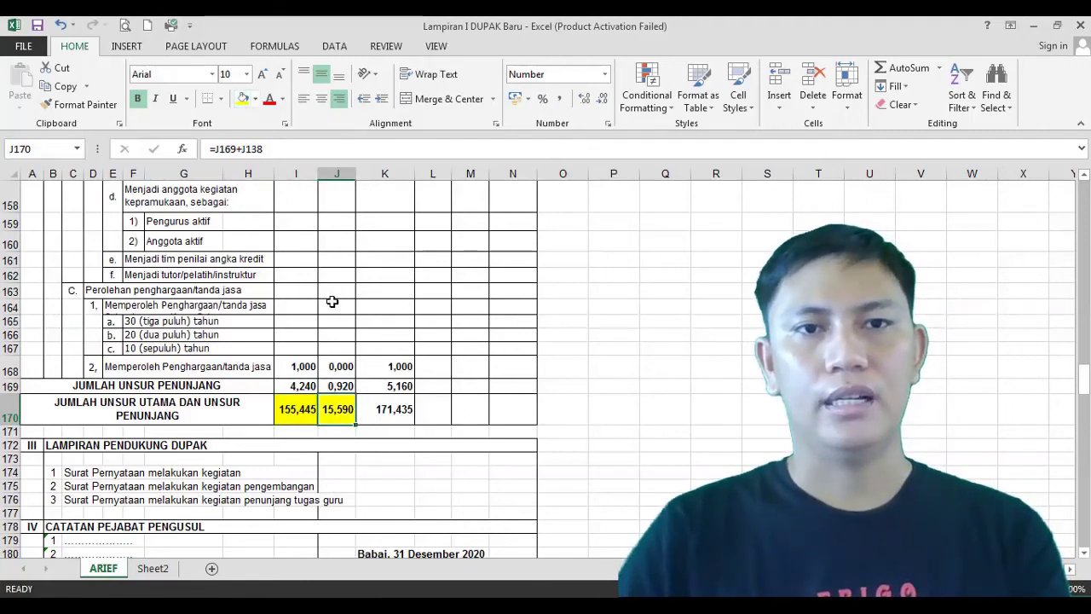
pyautogui.click(377, 422)
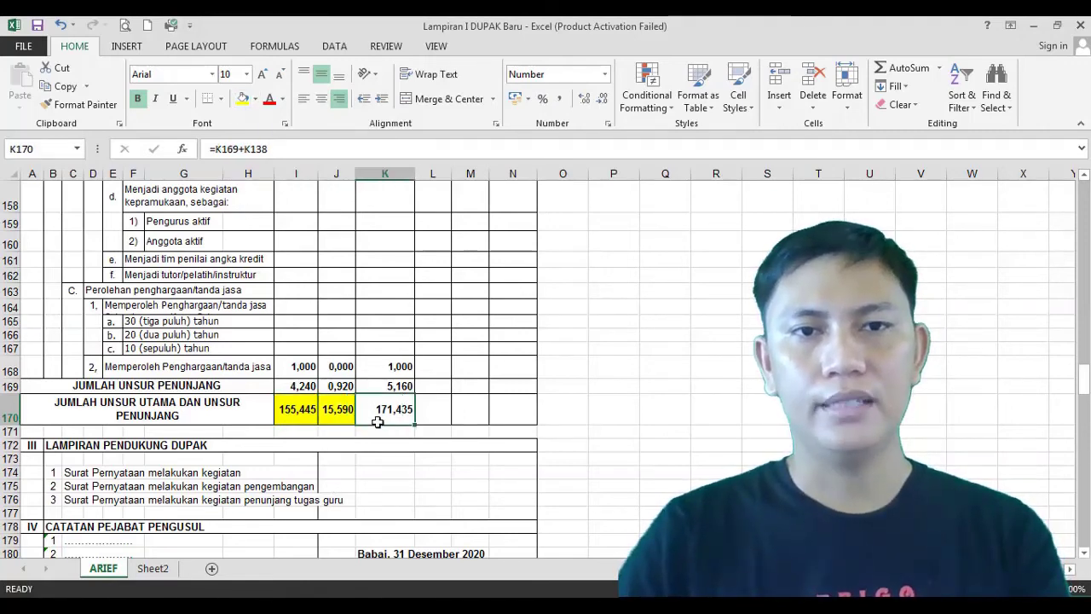
pyautogui.click(245, 99)
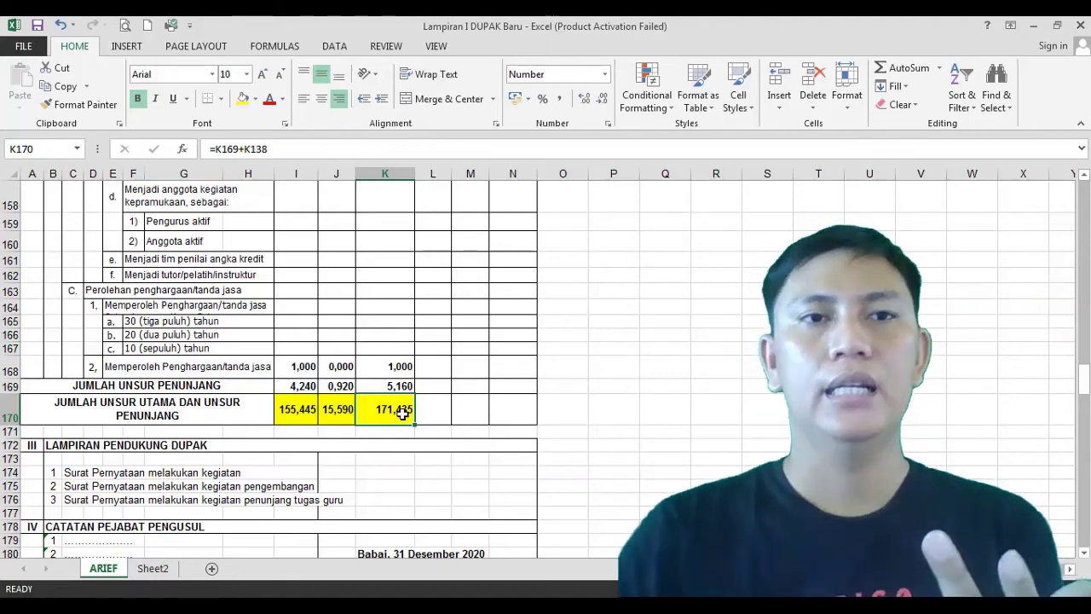
# Step: Review the UNSUR PENUNJANG credits above the highlighted totals and inspect the combined BARU and JUMLAH formulas in J170 and K170
pyautogui.scroll(2, 291, 336)
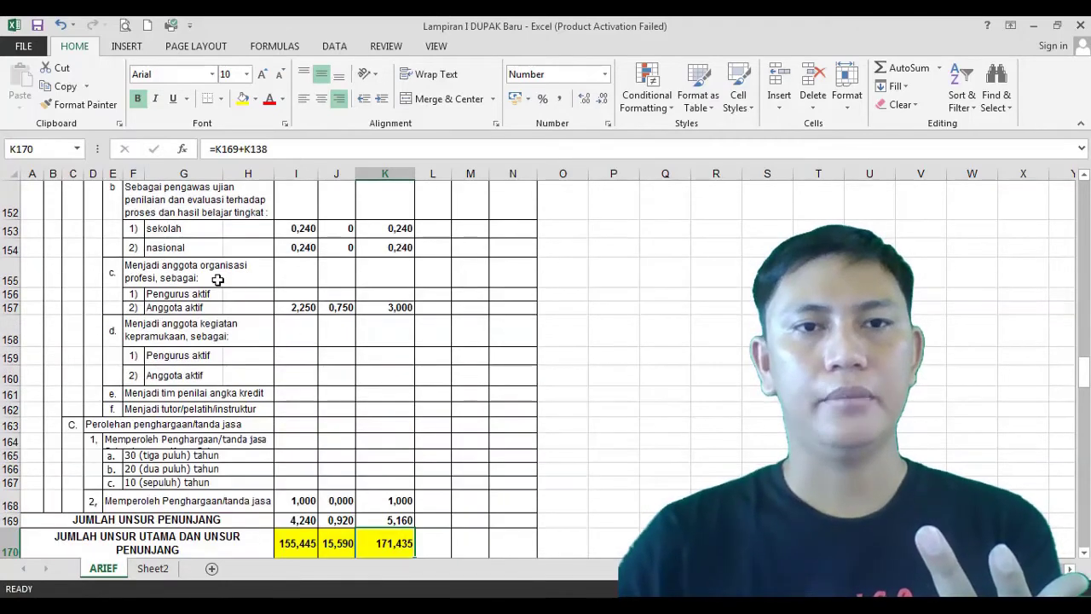
pyautogui.scroll(-3, 271, 291)
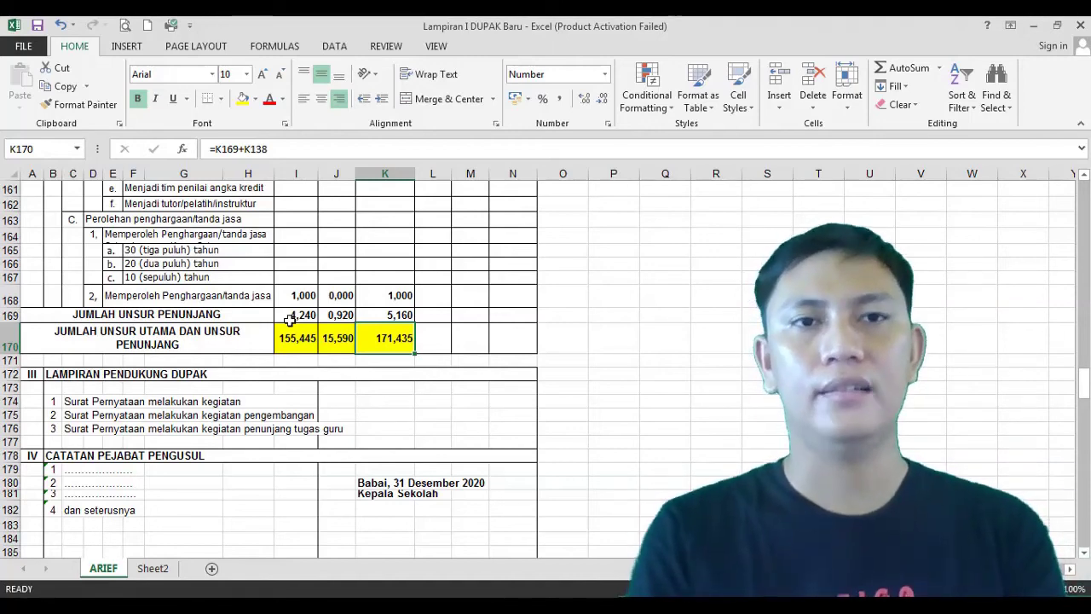
pyautogui.scroll(3, 303, 290)
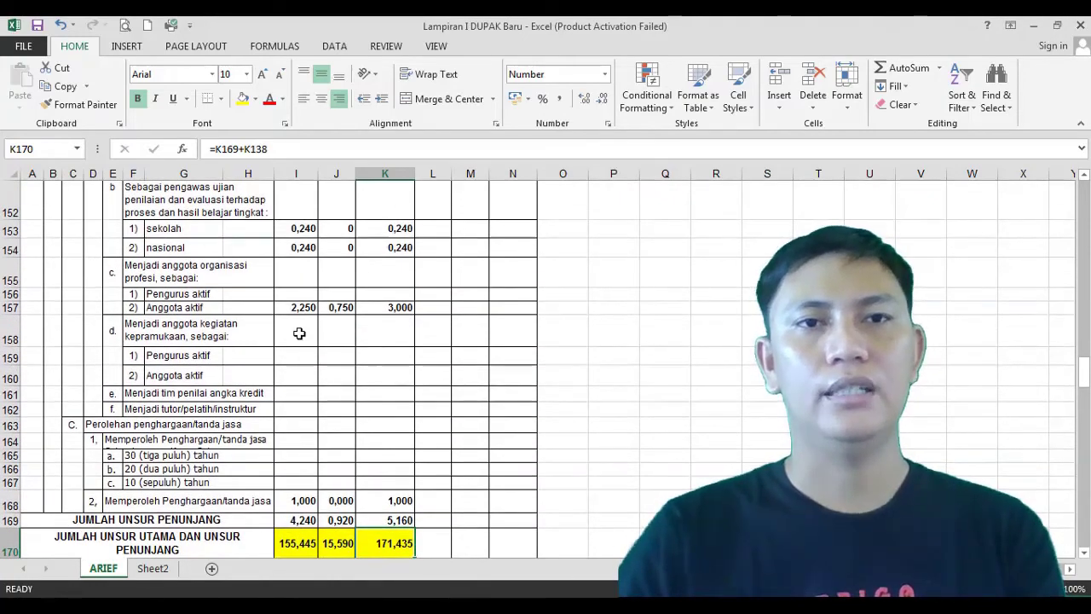
pyautogui.scroll(2, 299, 332)
pyautogui.scroll(-1, 298, 319)
pyautogui.scroll(-4, 298, 320)
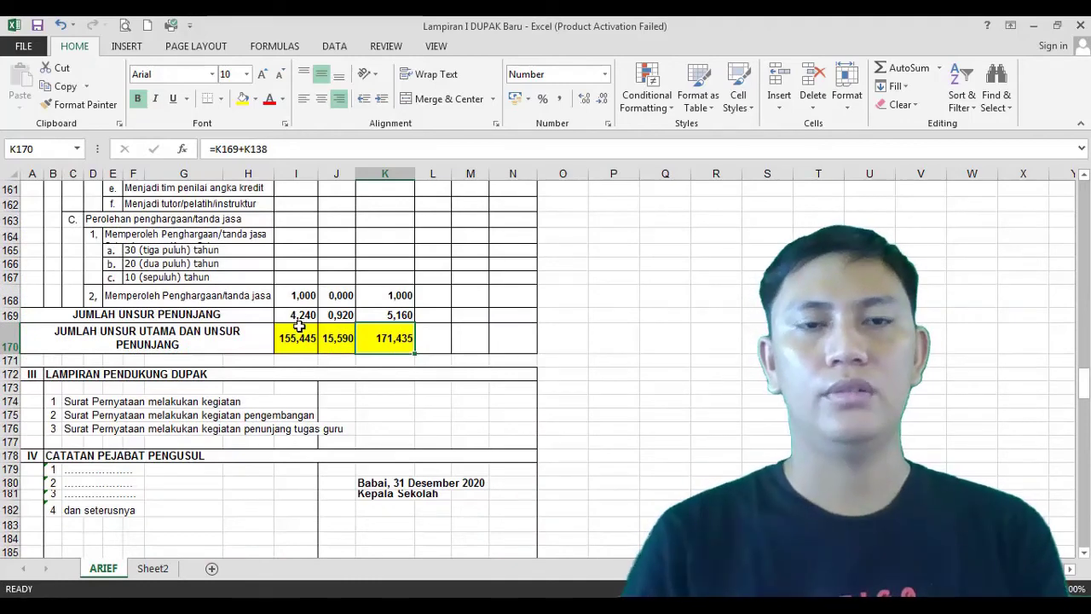
pyautogui.click(338, 339)
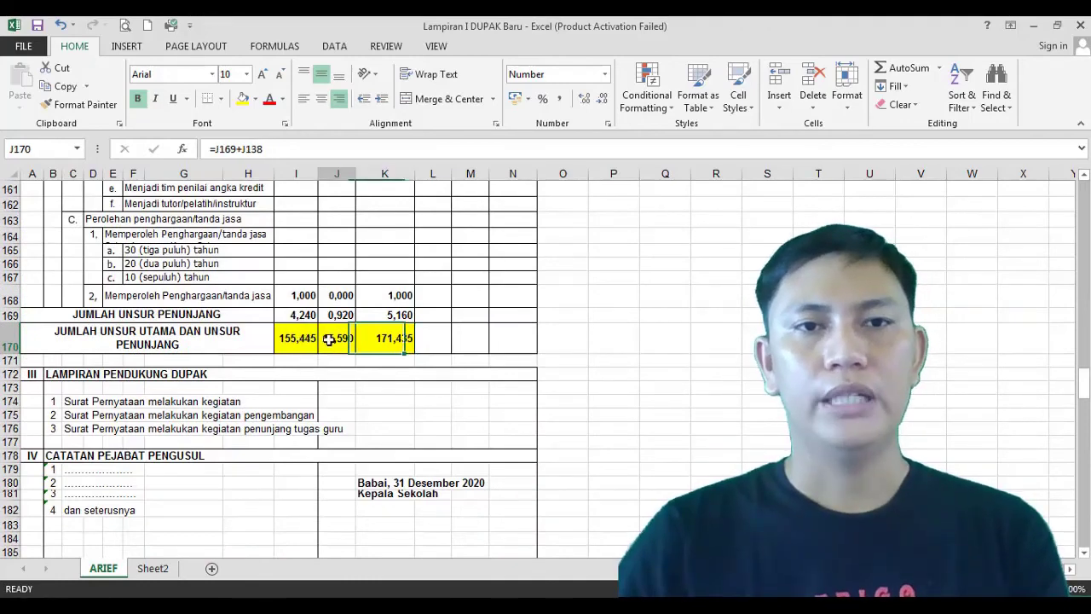
pyautogui.click(392, 337)
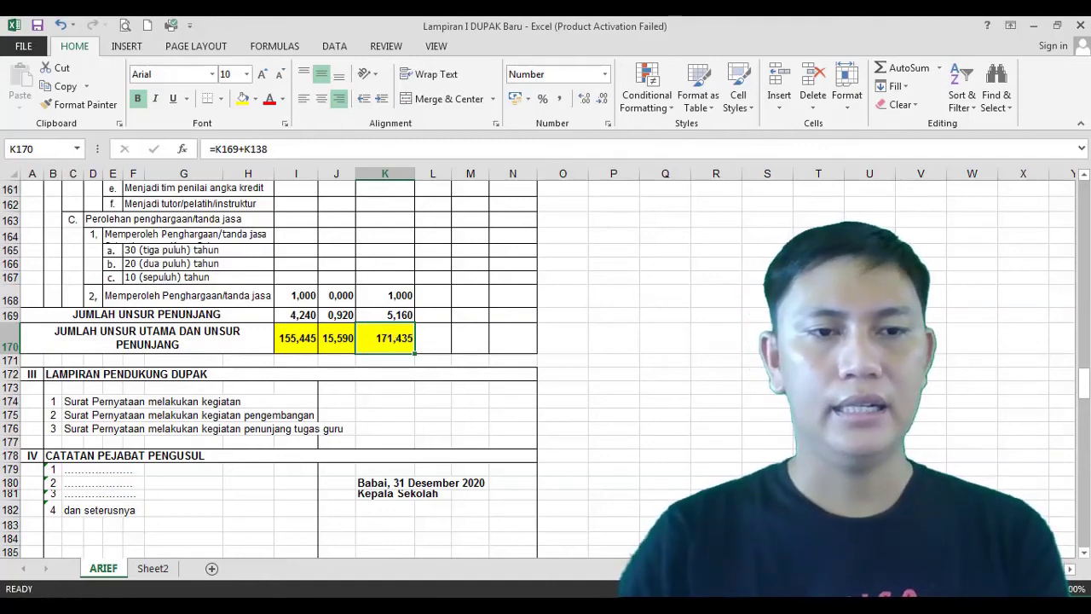
# Step: Look over the reference files in the BAHAN MEBUAT SKP folder in Windows Explorer, and return to the Lampiran I DUPAK Baru workbook
pyautogui.click(192, 607)
pyautogui.click(209, 546)
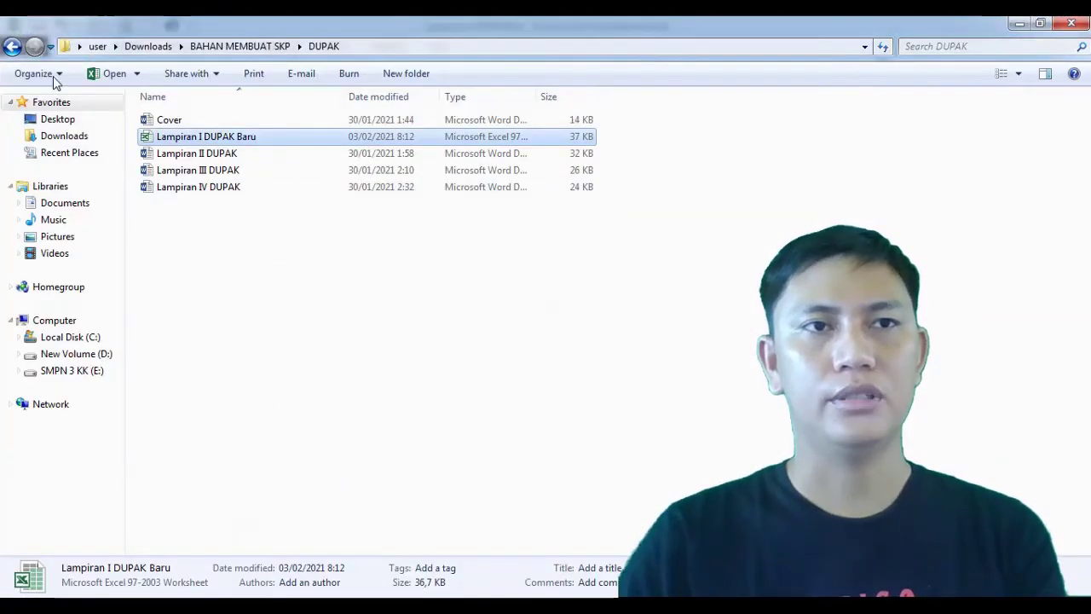
pyautogui.click(12, 44)
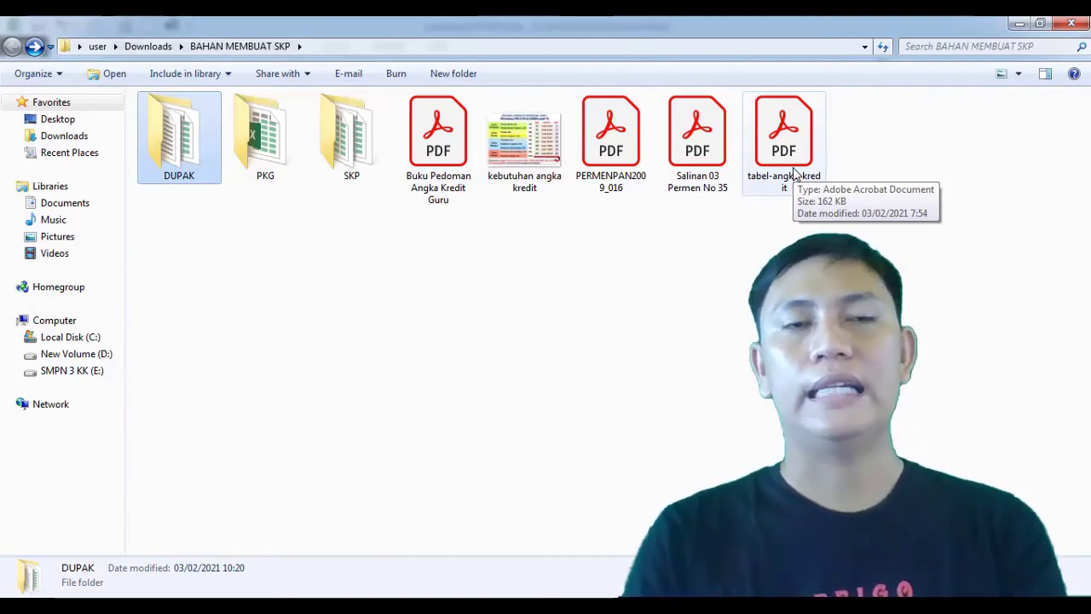
pyautogui.click(1019, 23)
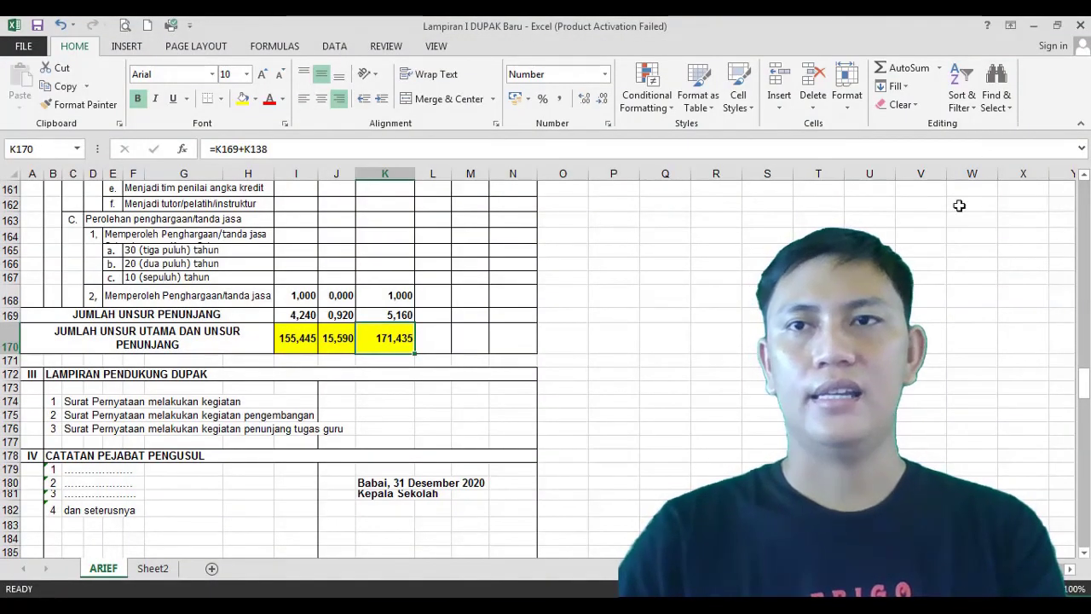